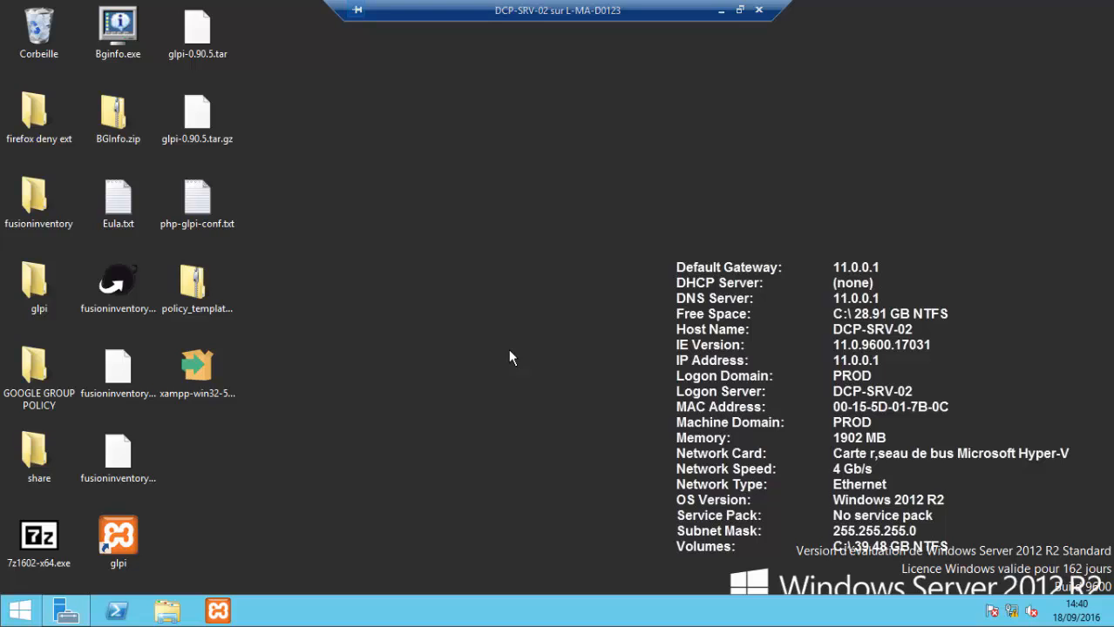
Step: Refresh the desktop, load the GLPI login from its shortcut in a maximized browser, and add a blank tab
right_click(510, 350)
left_click(553, 395)
double_click(128, 530)
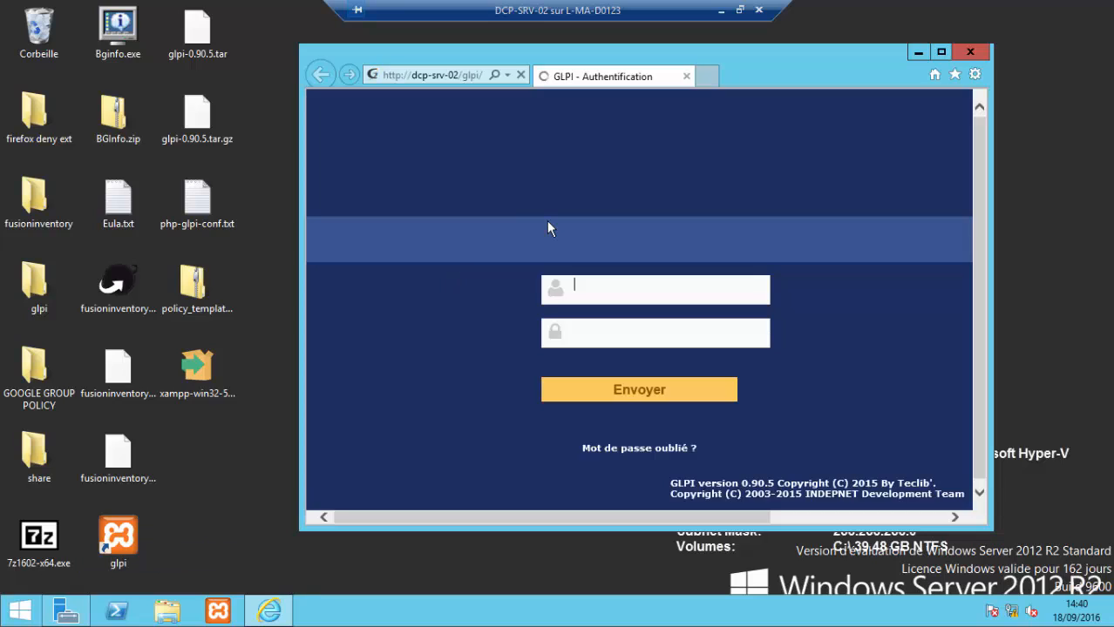
left_click(448, 78)
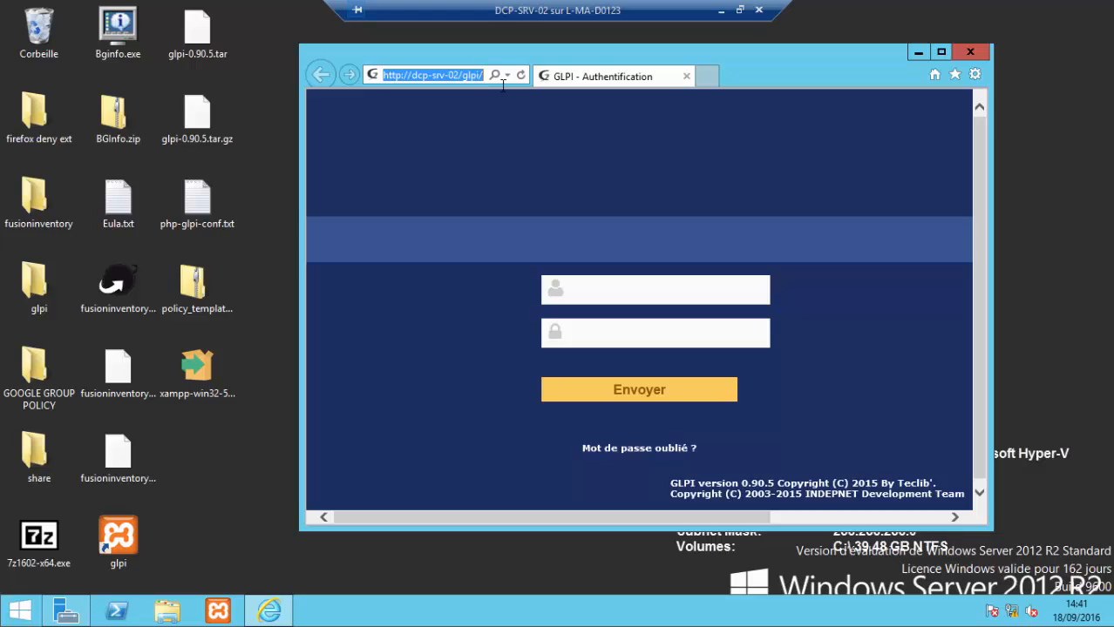
left_click(941, 52)
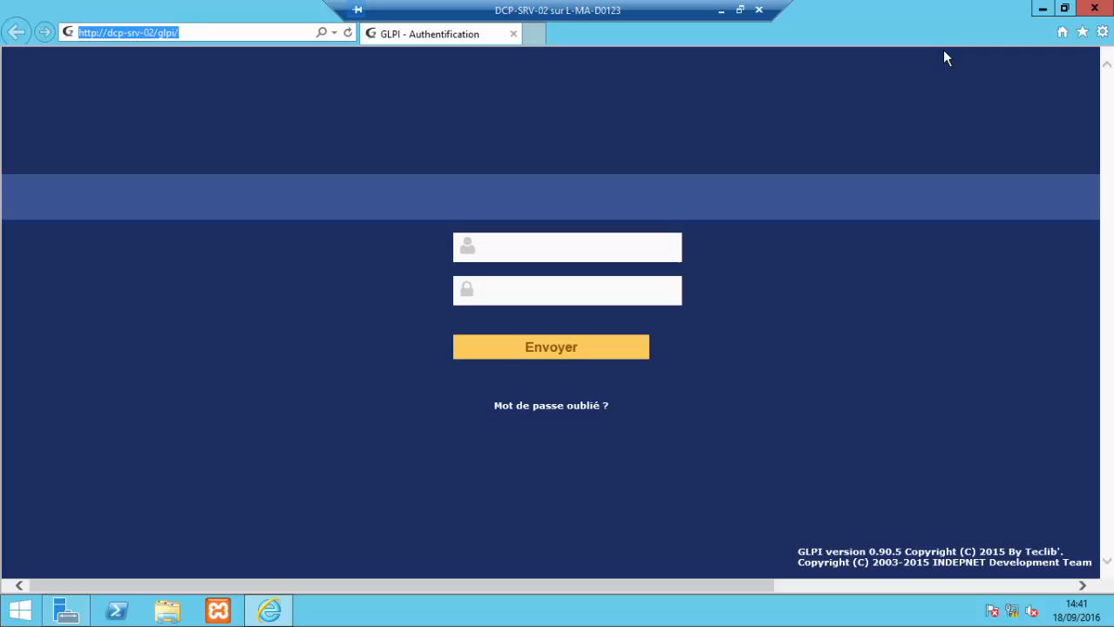
left_click(535, 36)
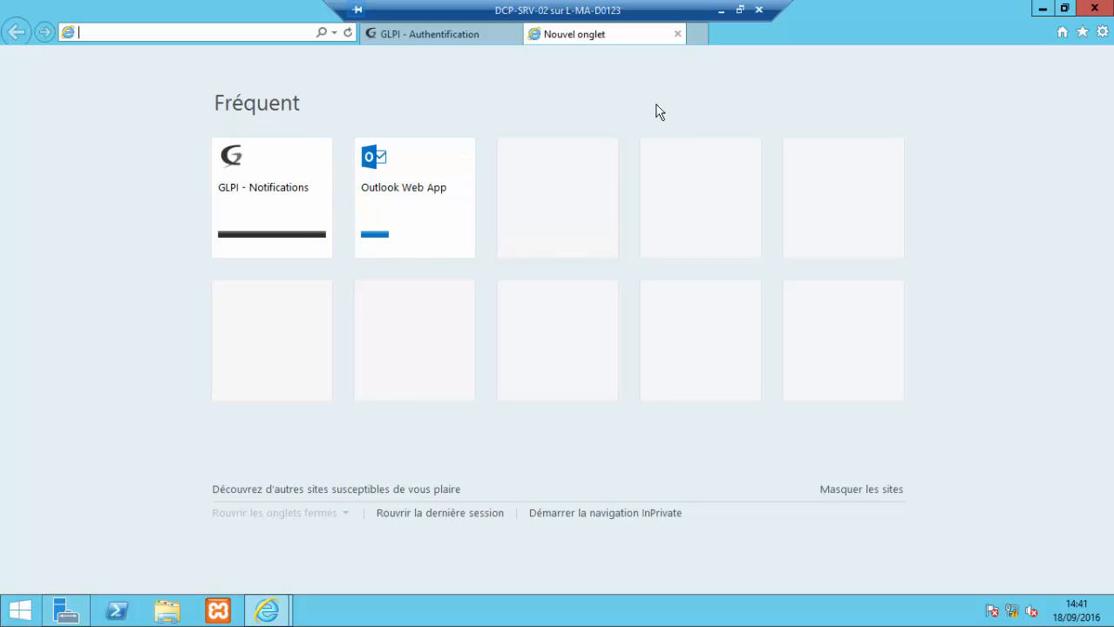
Step: Choose Outlook Web App from the frequent sites, checking the EX-MSG-02 session before returning to DCP-SRV-02
left_click(427, 224)
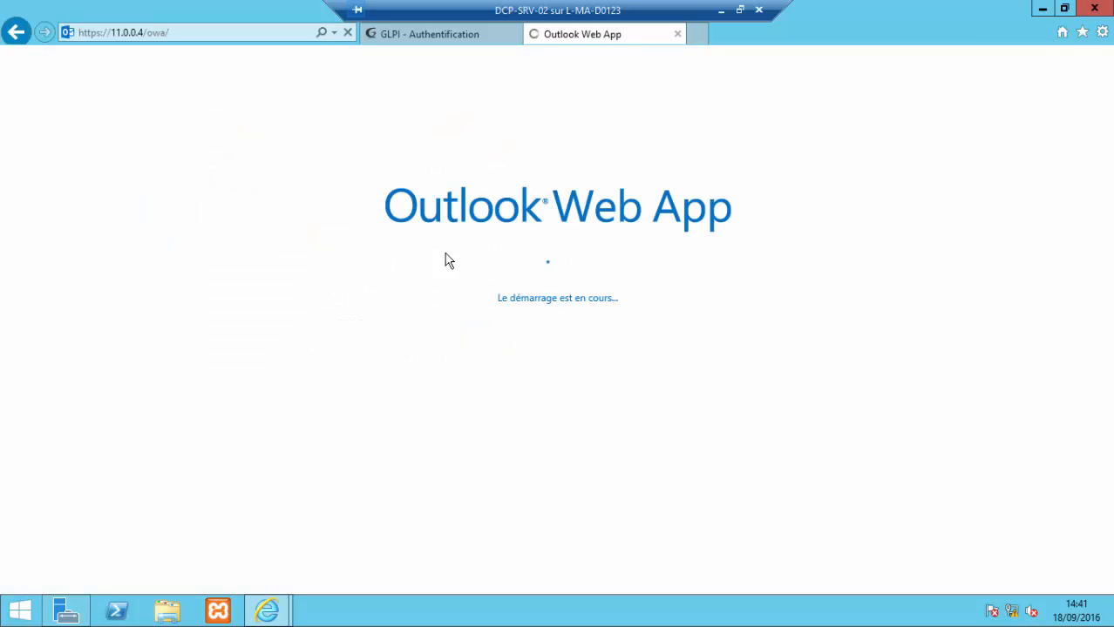
left_click(721, 9)
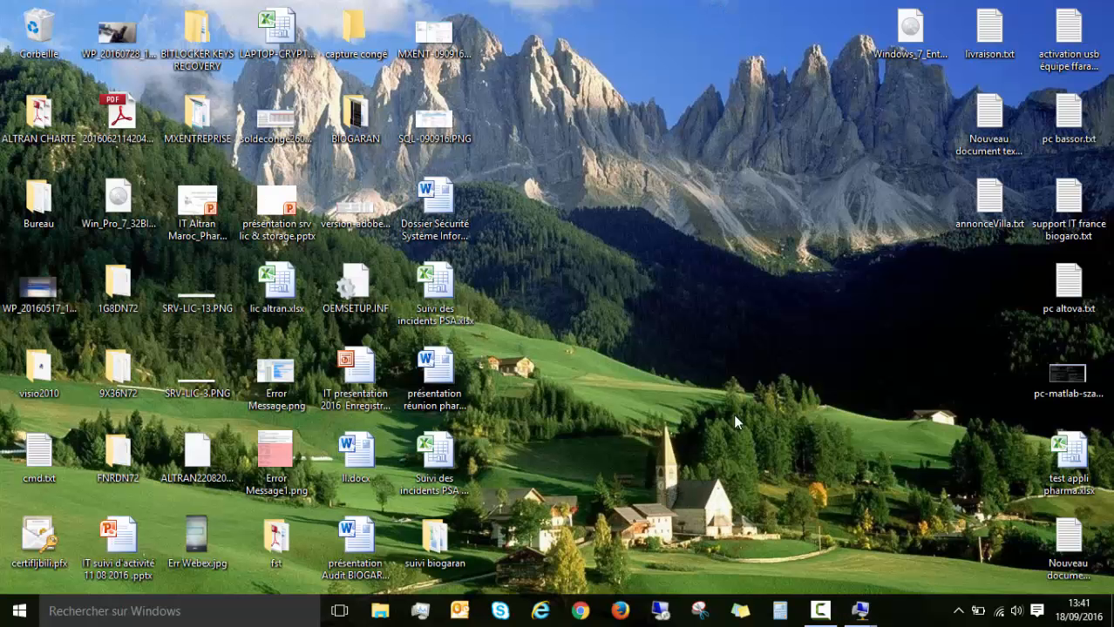
mouse_move(872, 616)
left_click(939, 557)
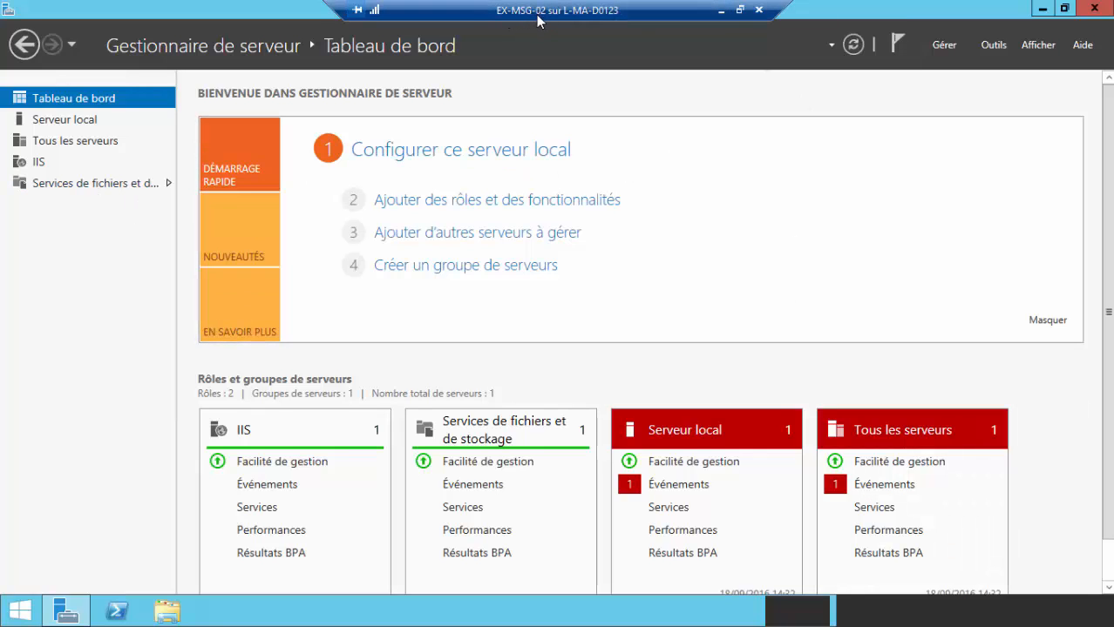
left_click(720, 10)
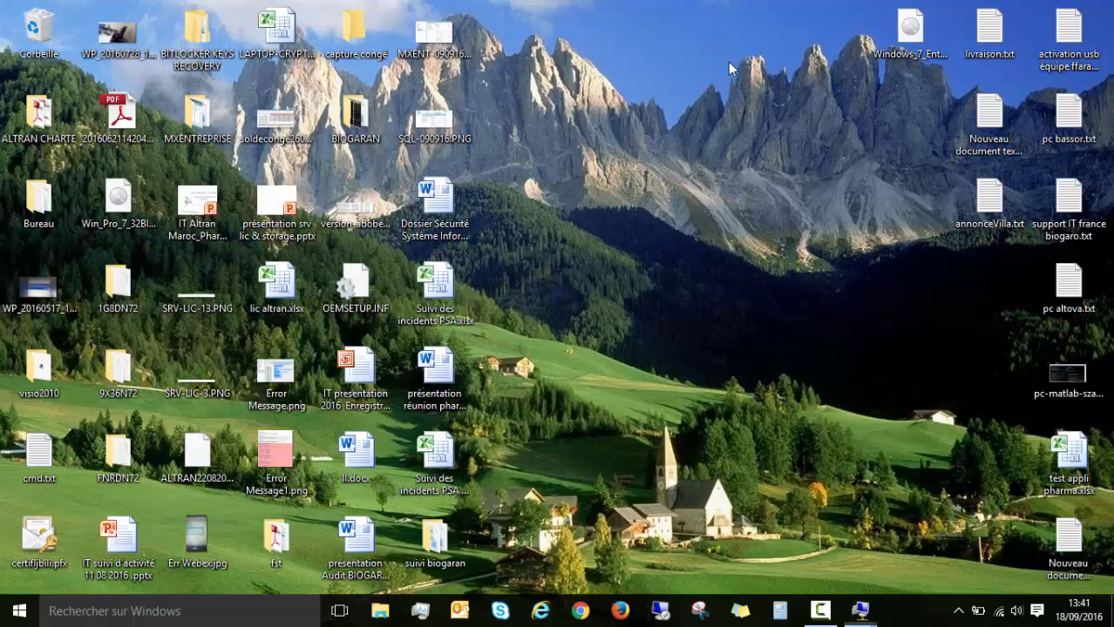
mouse_move(862, 615)
left_click(779, 540)
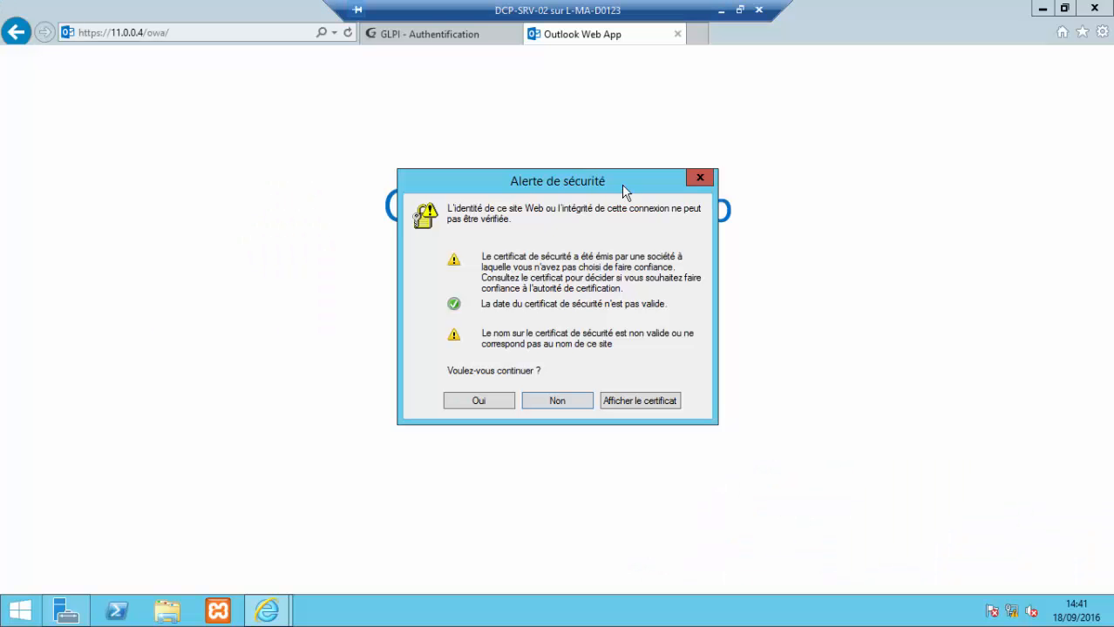
Step: Decline the certificate alert and continue past the certificate error to the 11.0.0.4 sign-in page
left_click(556, 401)
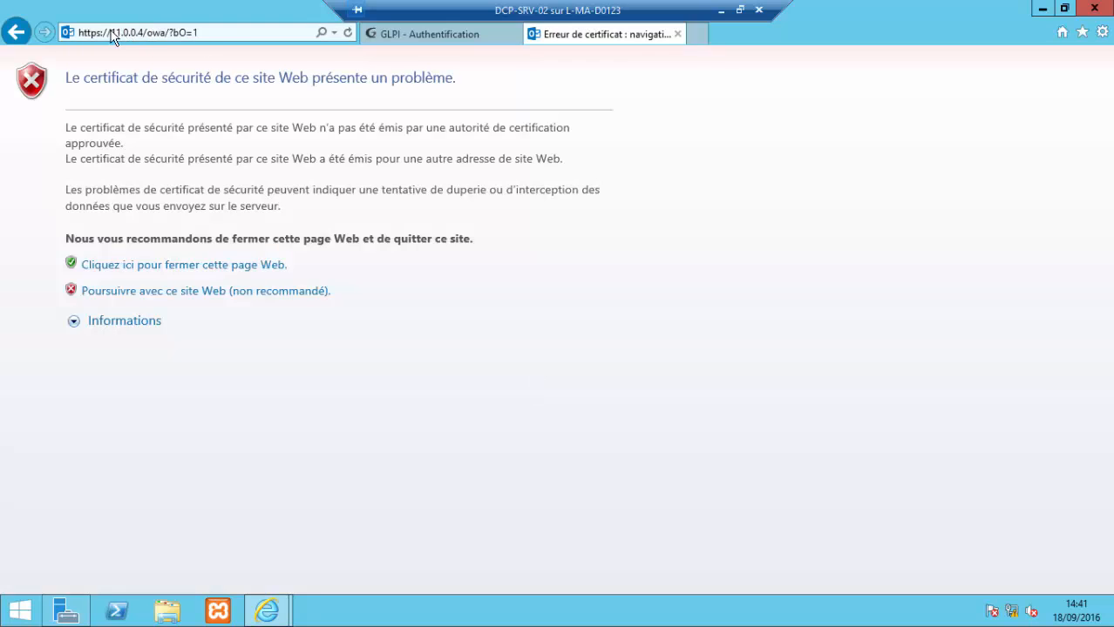
left_click(222, 33)
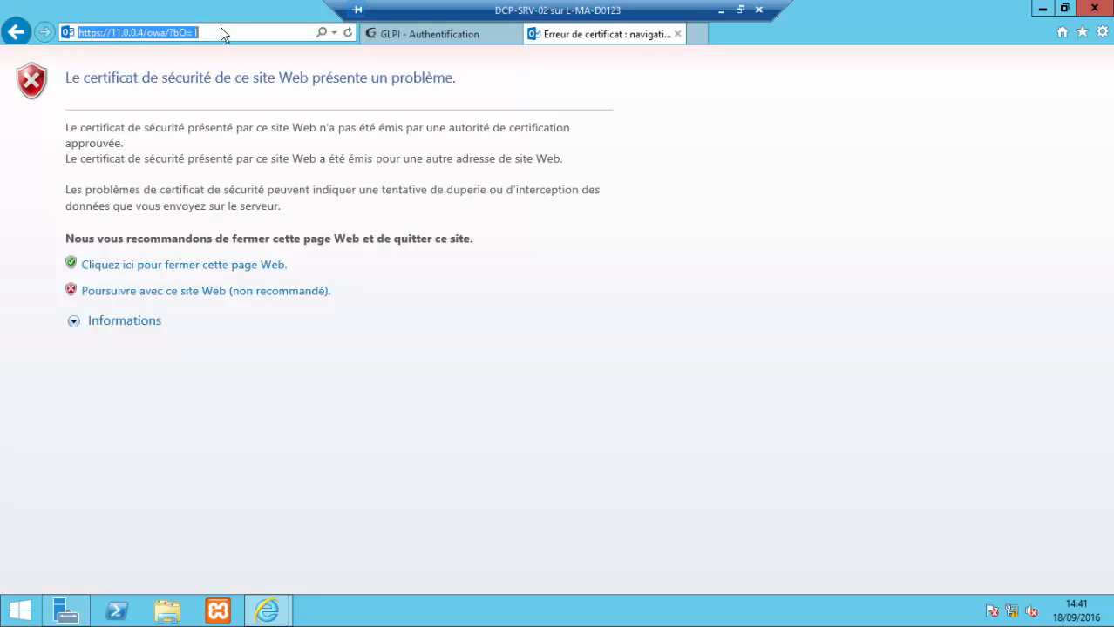
left_click(139, 31)
left_click_drag(144, 33, 122, 33)
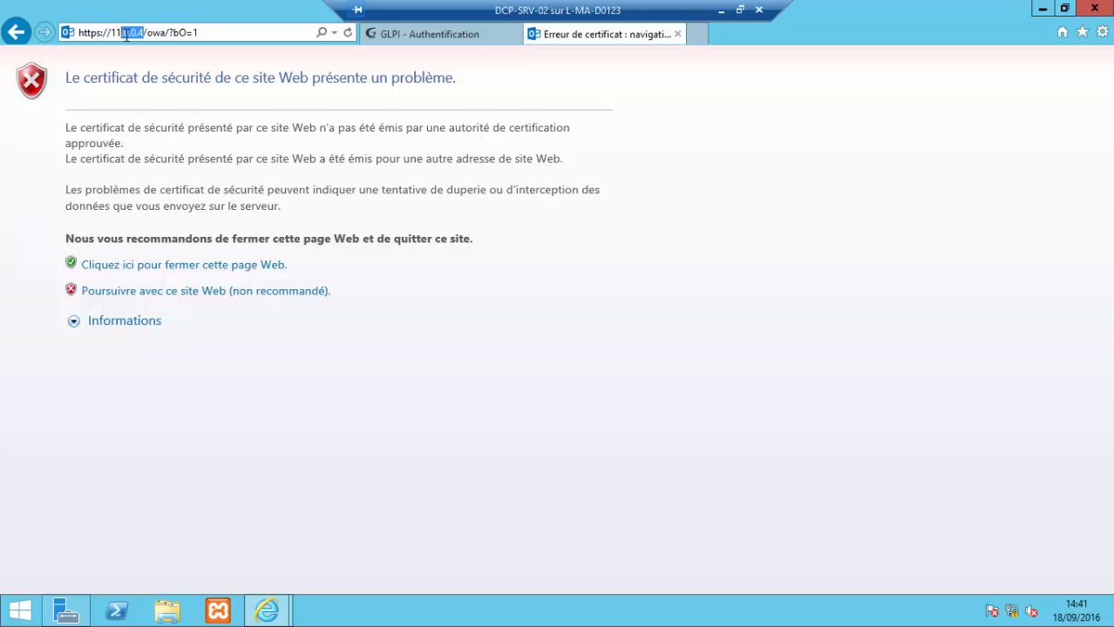
left_click(145, 36)
left_click(227, 293)
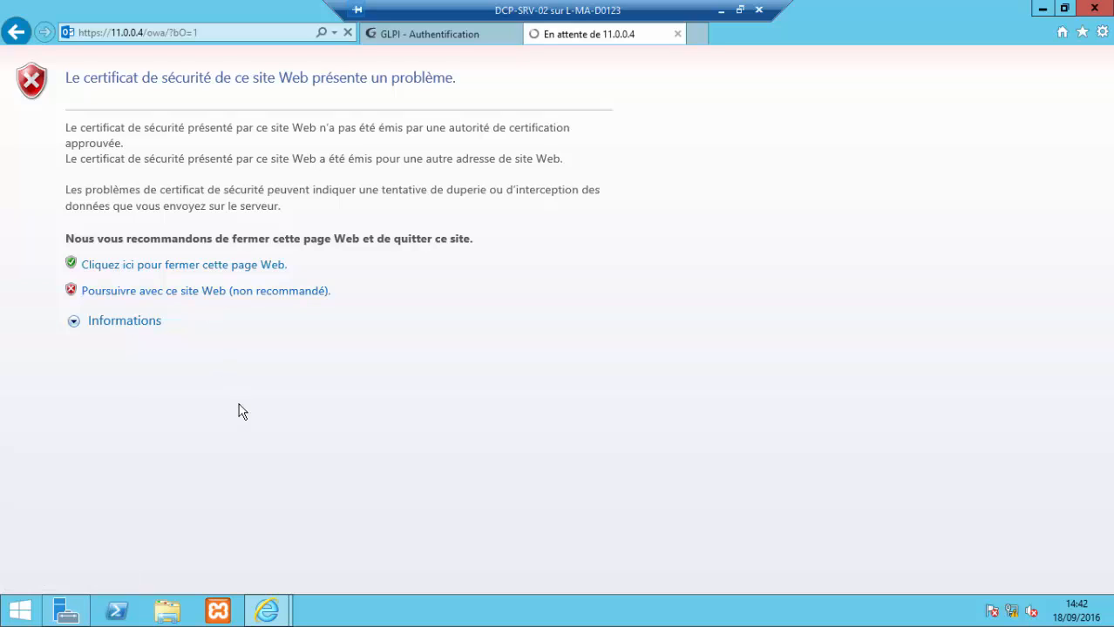
left_click(203, 293)
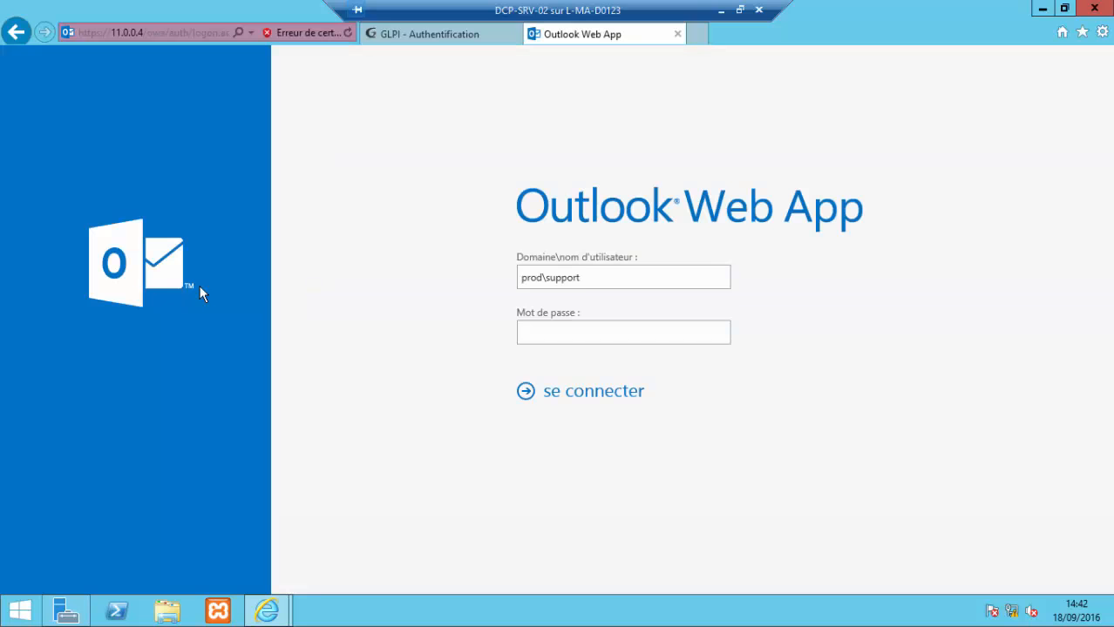
Step: Trim the prefilled username and pick a different account from the autocomplete suggestions
left_click(579, 278)
key("BackSpace")
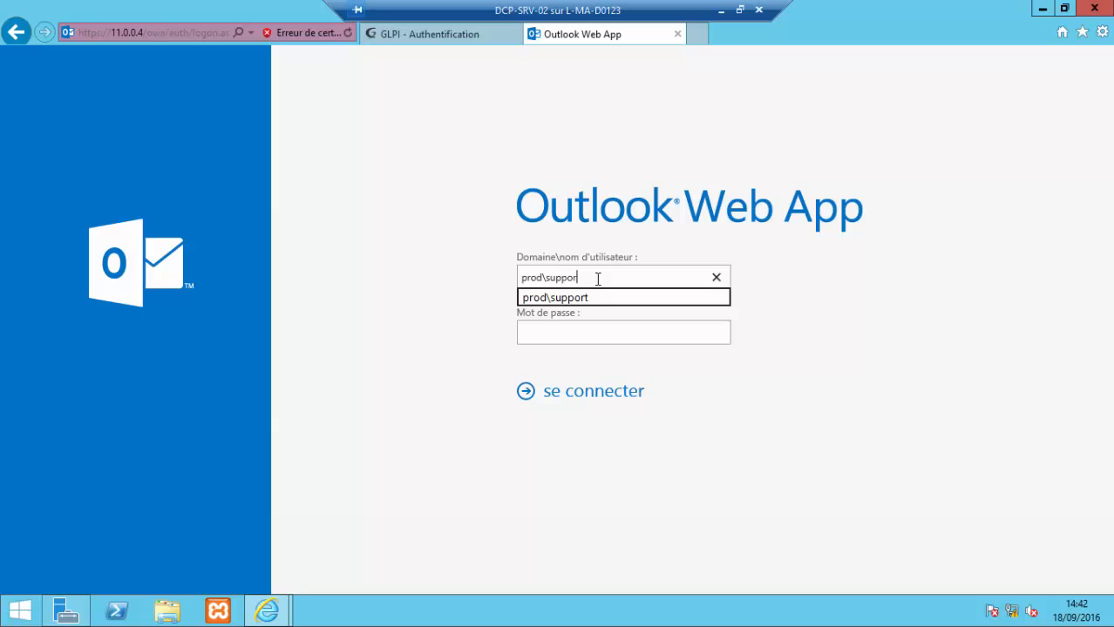
key("BackSpace")
key("BackSpace")
key("BackSpace")
key("BackSpace")
key("BackSpace")
key("BackSpace")
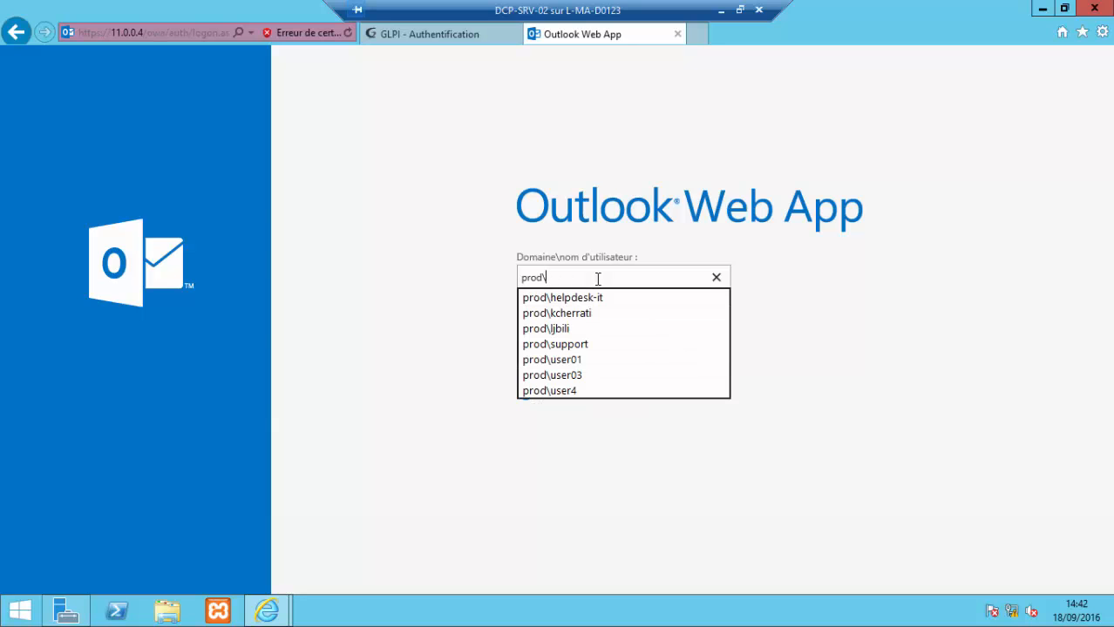
left_click(567, 327)
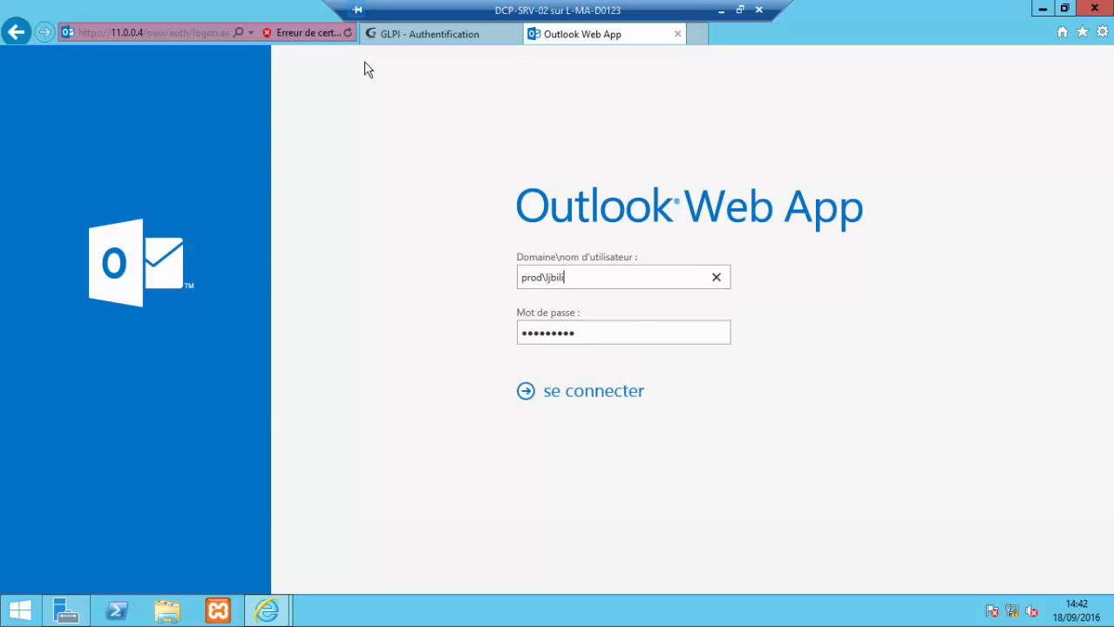
Step: Close the Outlook Web App tab and bring up the address history in a new blank tab
left_click(677, 34)
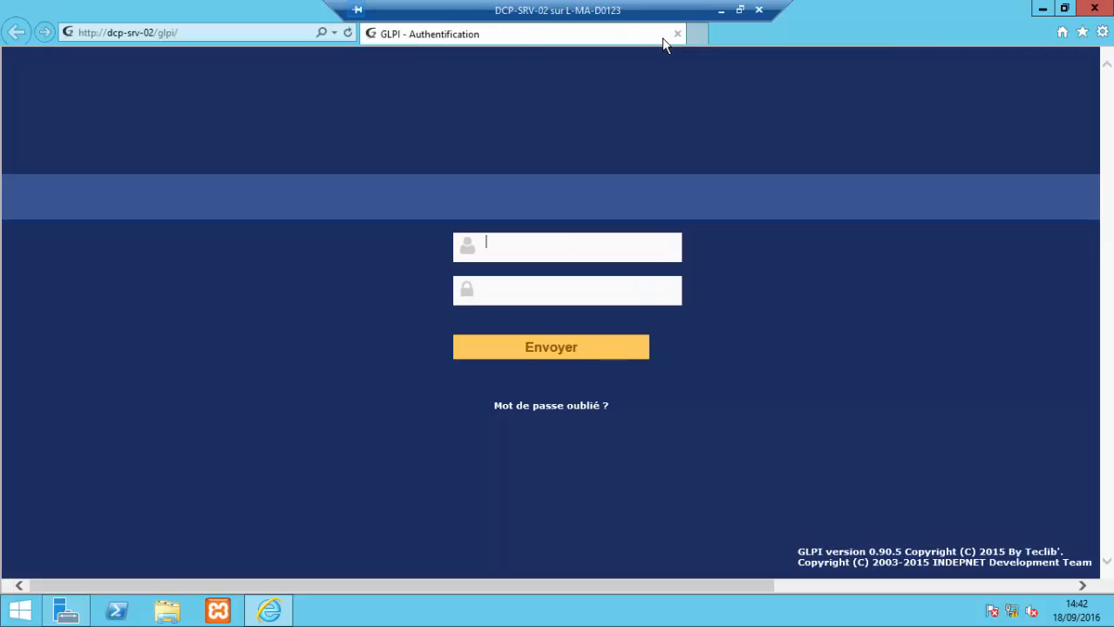
left_click(690, 41)
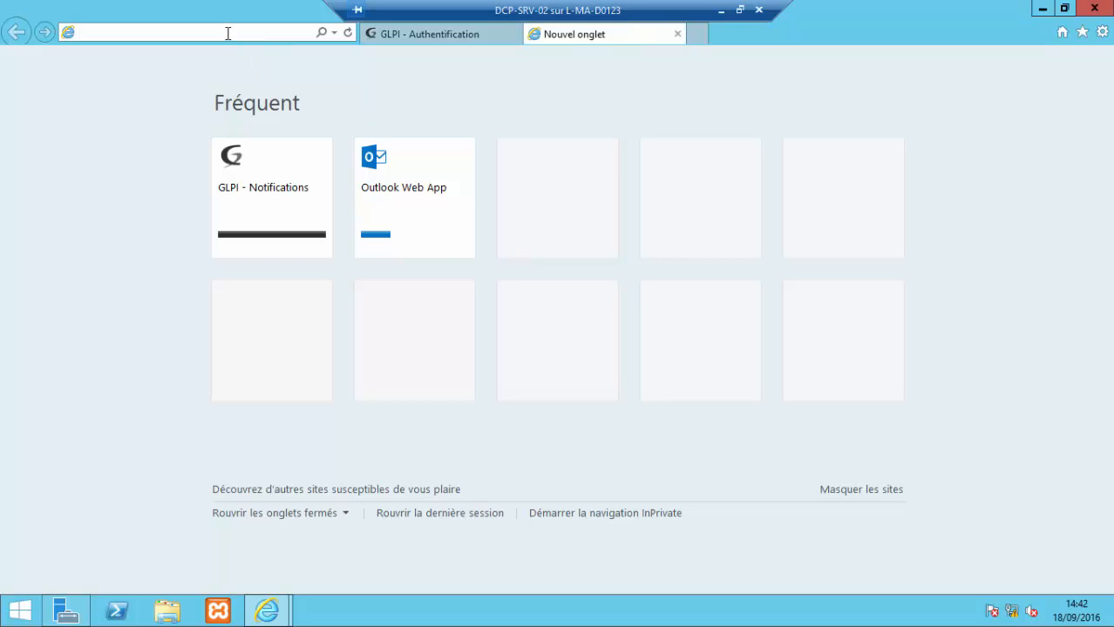
left_click(333, 33)
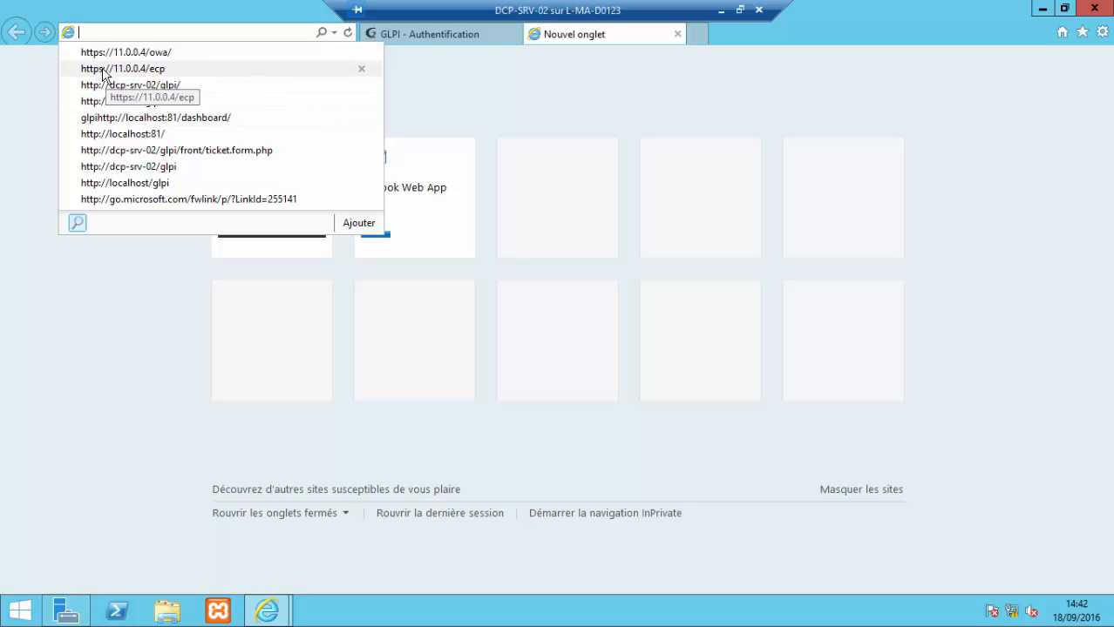
left_click(109, 69)
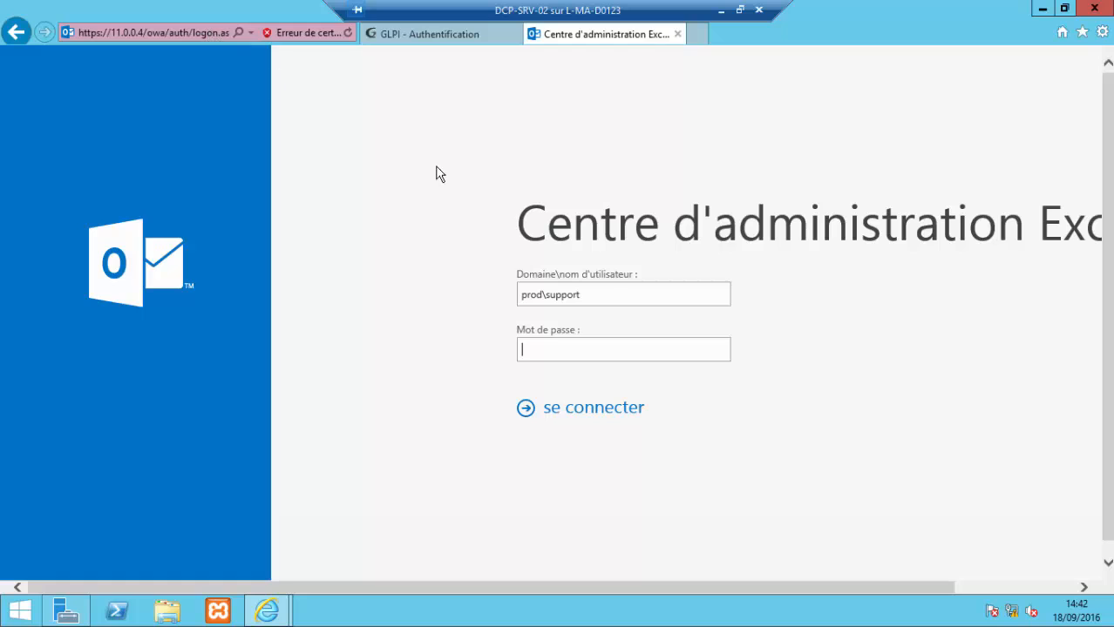
left_click(614, 295)
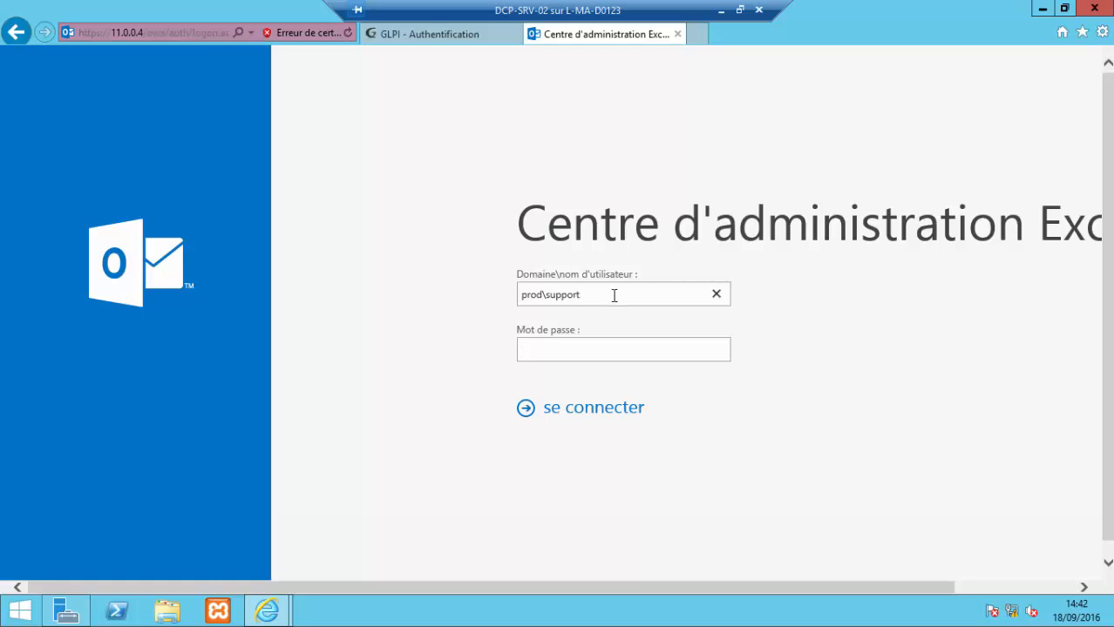
key("BackSpace")
key("BackSpace")
key("BackSpace")
key("BackSpace")
key("BackSpace")
key("BackSpace")
key("BackSpace")
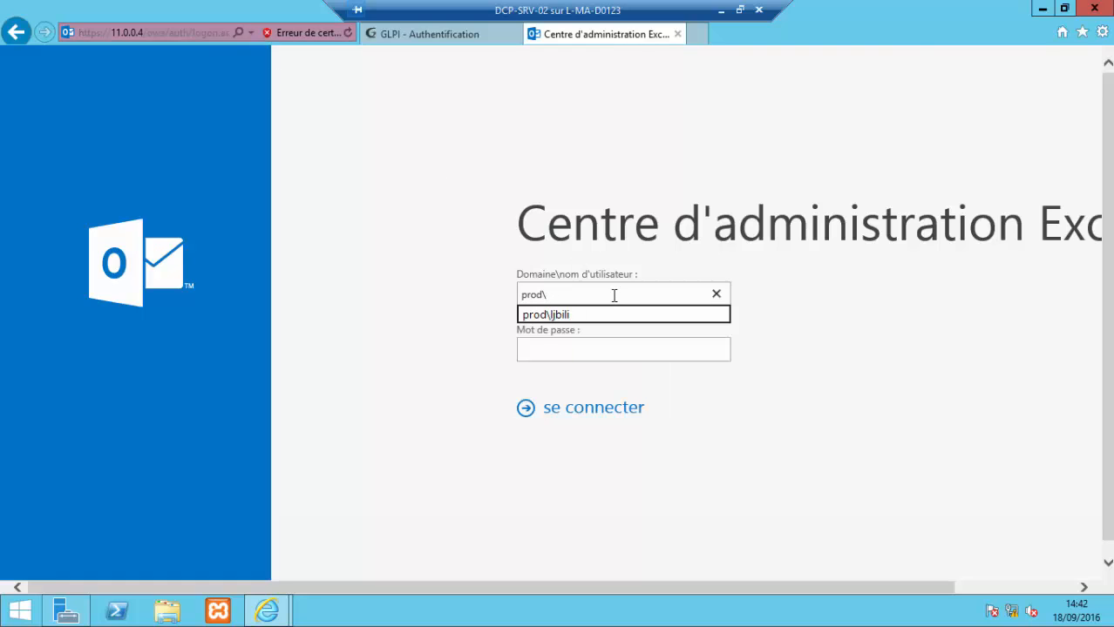
type("ljbili")
left_click(610, 351)
type("•••••••••")
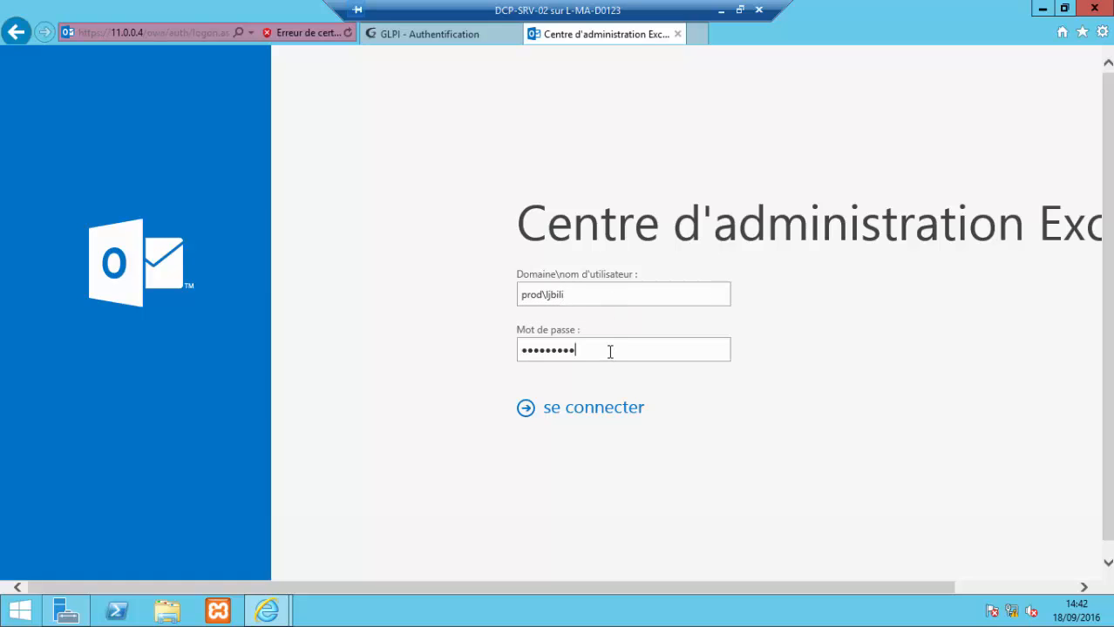
left_click(575, 420)
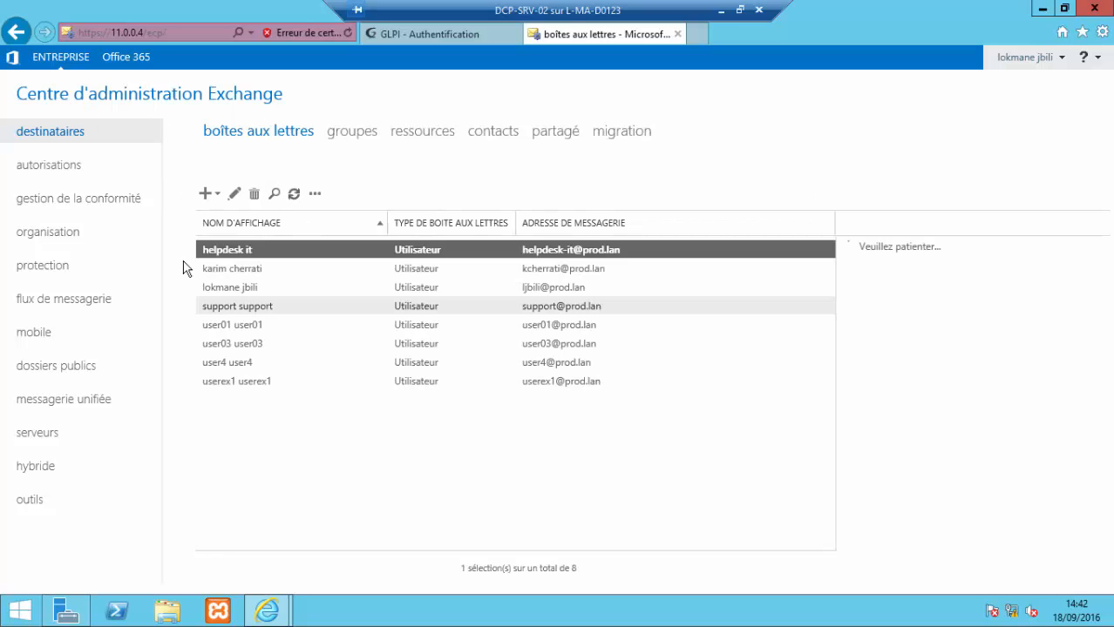
Step: Start a new user mailbox for a brand-new user
left_click(218, 198)
left_click(249, 224)
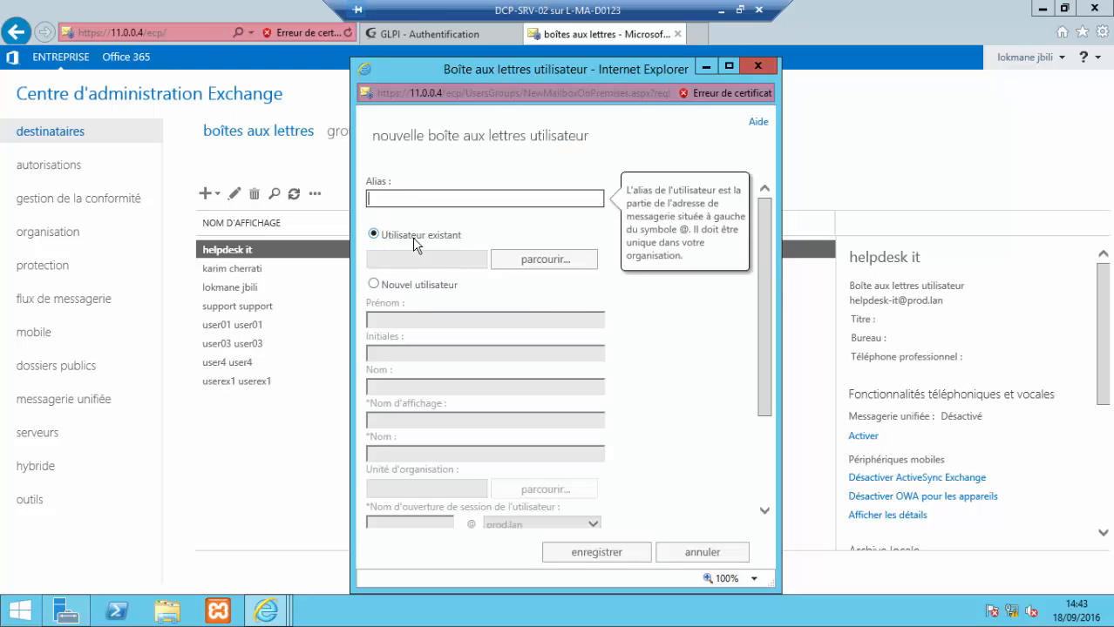
left_click(387, 287)
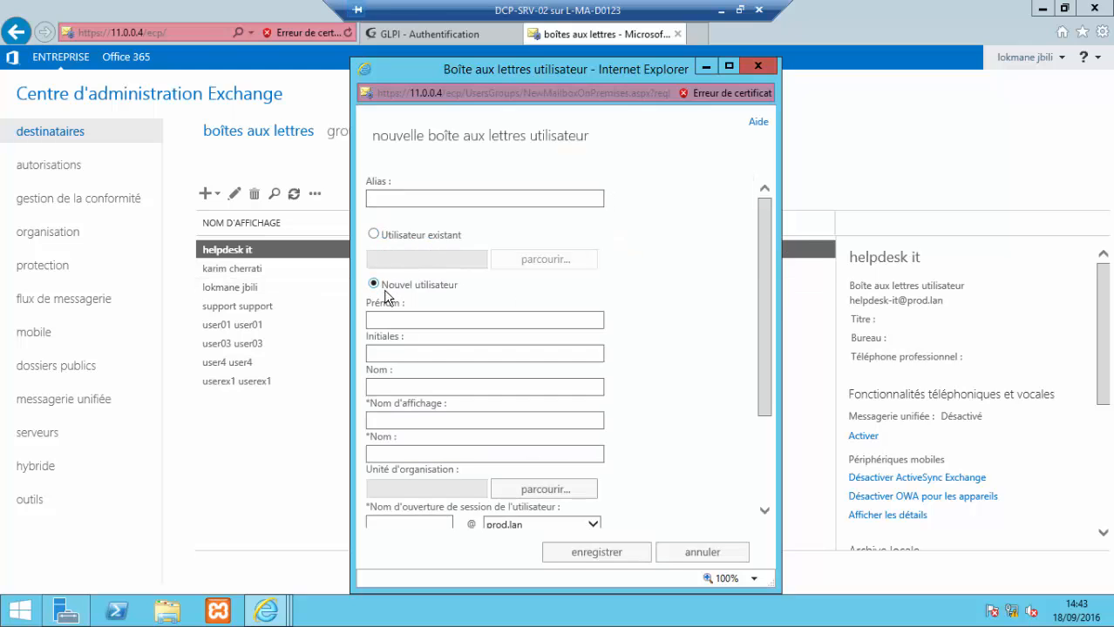
Step: Enter support-it as the first name and paste the same value into the last name field
left_click(409, 319)
type("suppot")
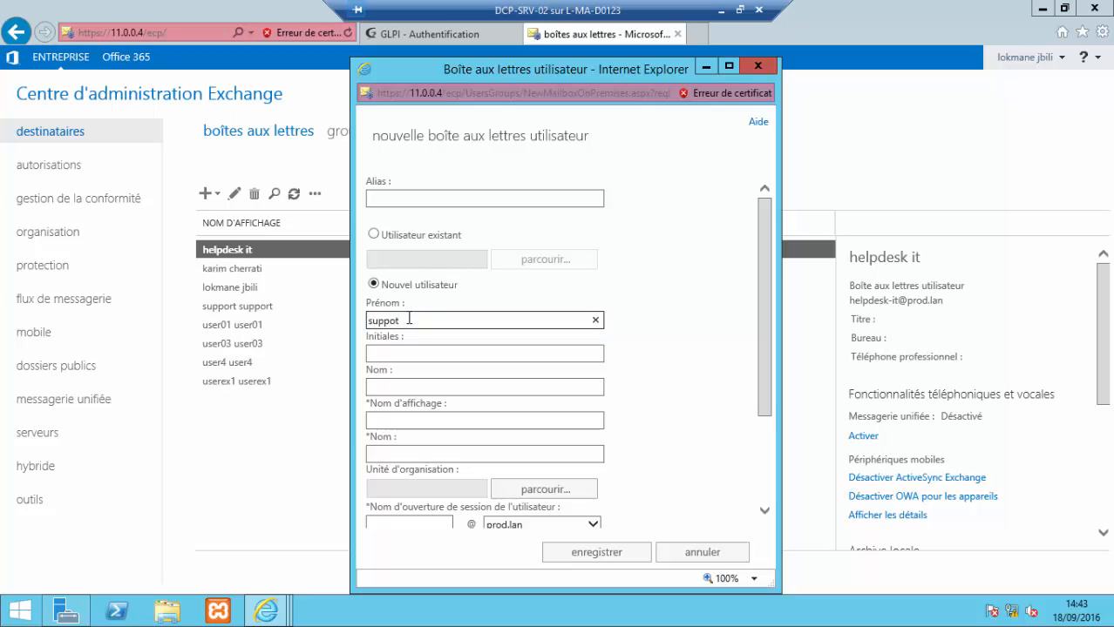
key("BackSpace")
type("rt-it")
left_click(433, 389)
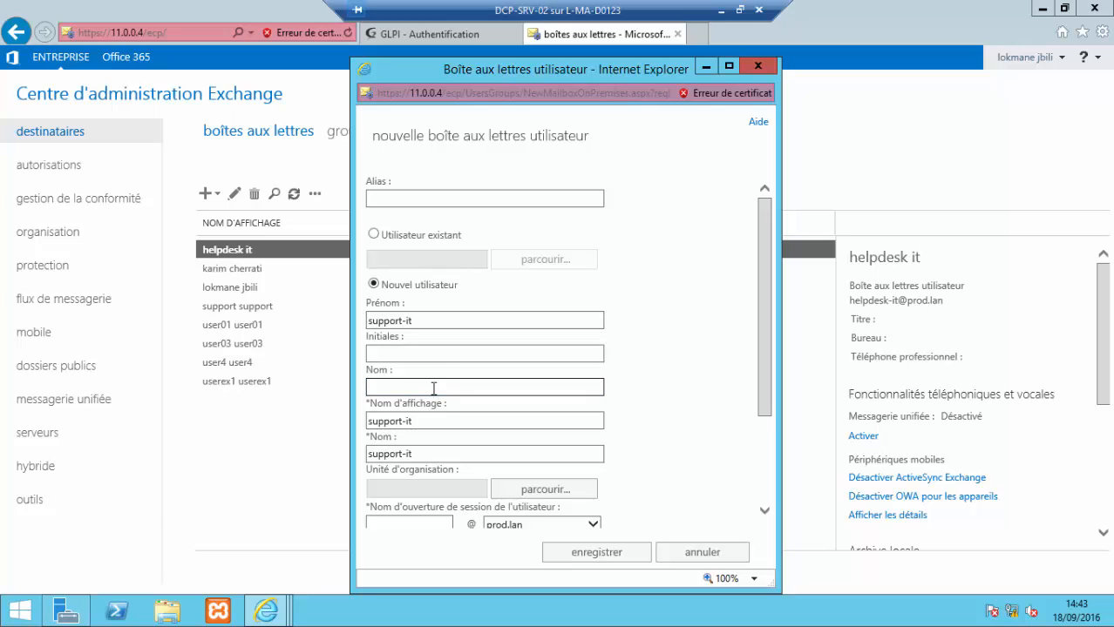
left_click_drag(422, 320, 379, 322)
key("ctrl+c")
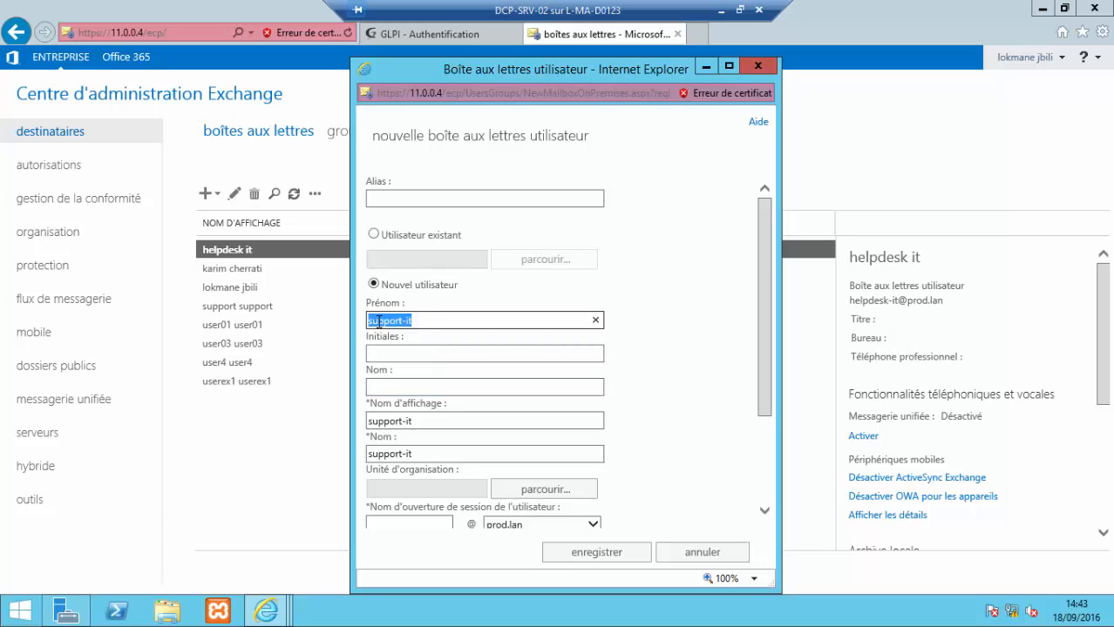
left_click(412, 379)
key("ctrl+v")
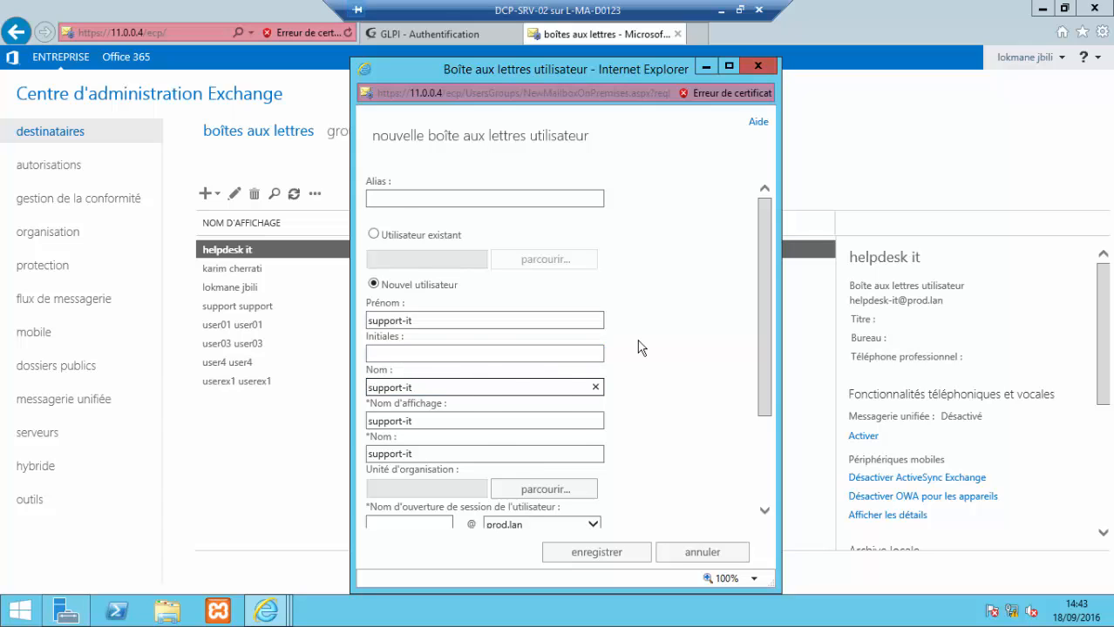
scroll(642, 348, "down", 3)
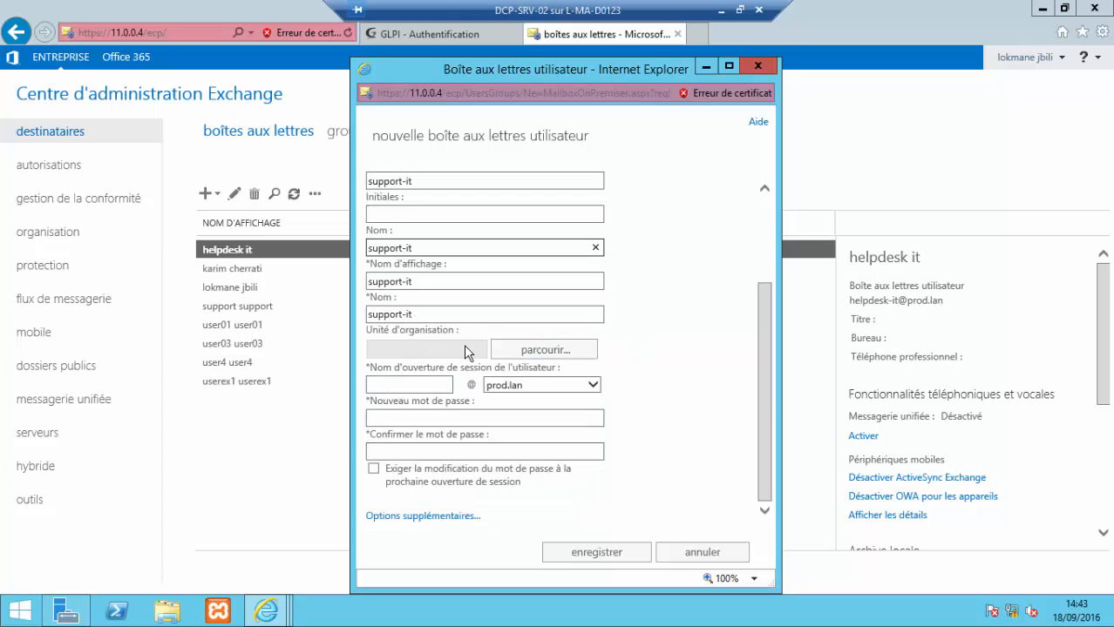
Step: Store the account in the GLPI-LAB organizational unit and set support-it as its logon name
left_click(523, 351)
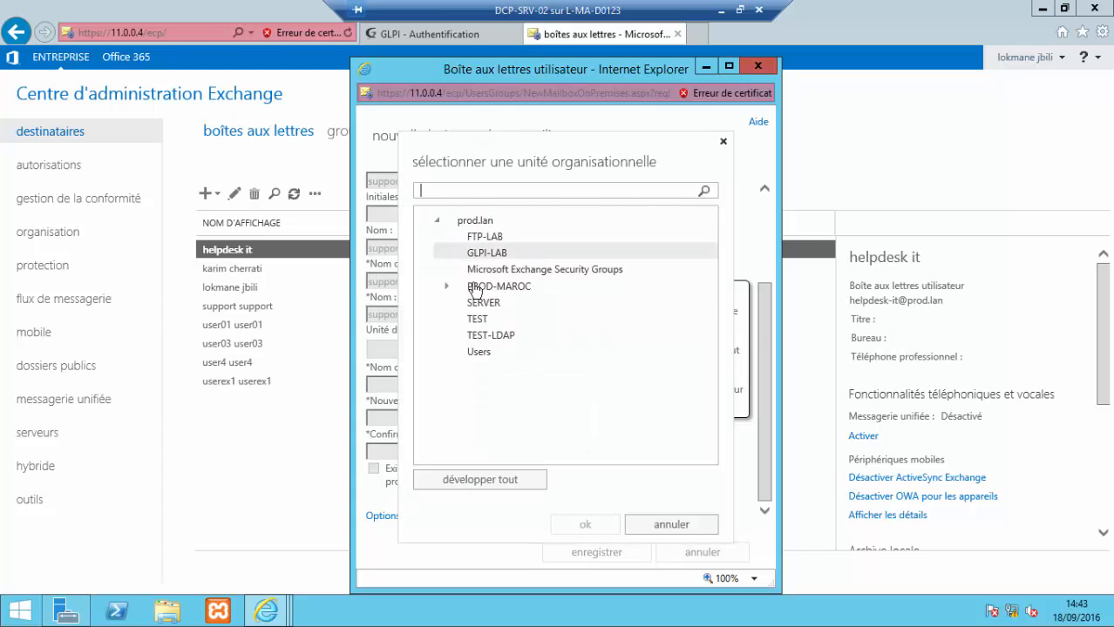
left_click(483, 255)
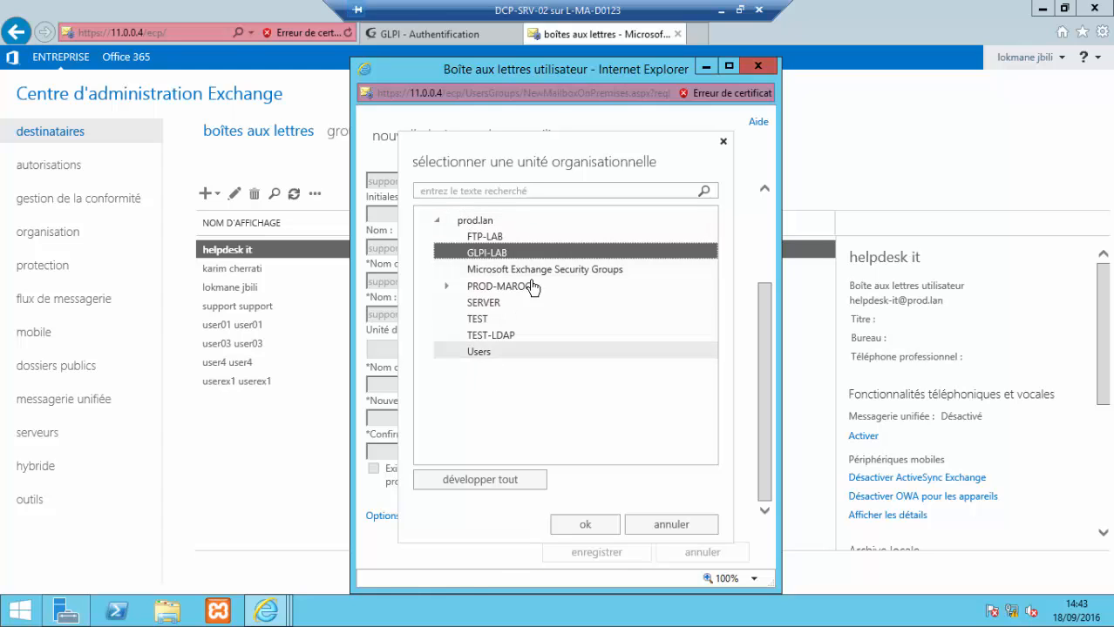
left_click(585, 525)
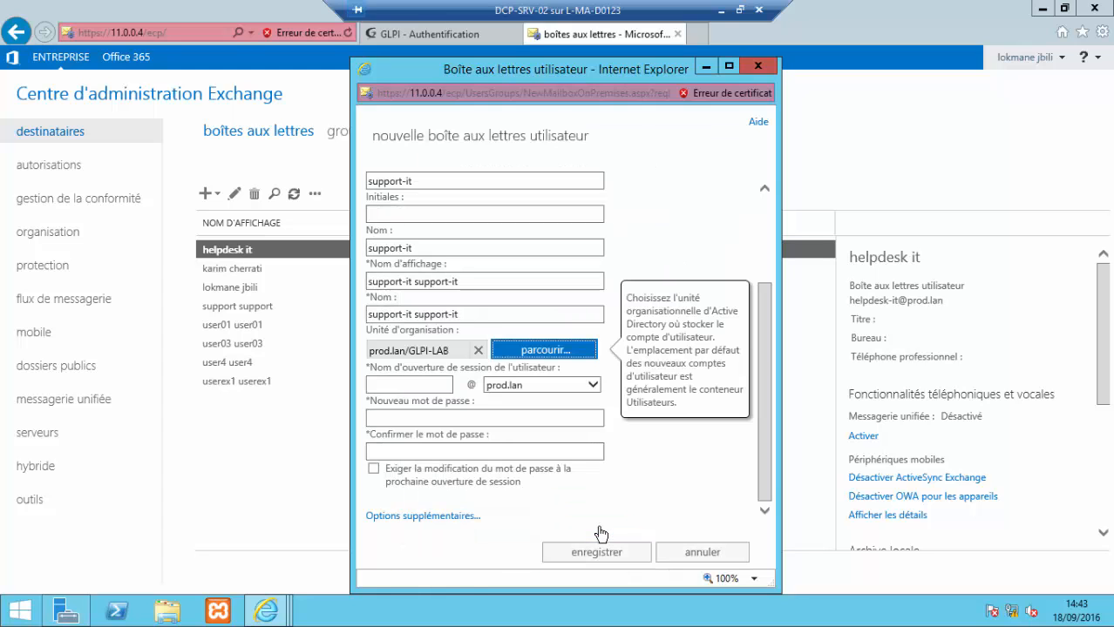
left_click(396, 383)
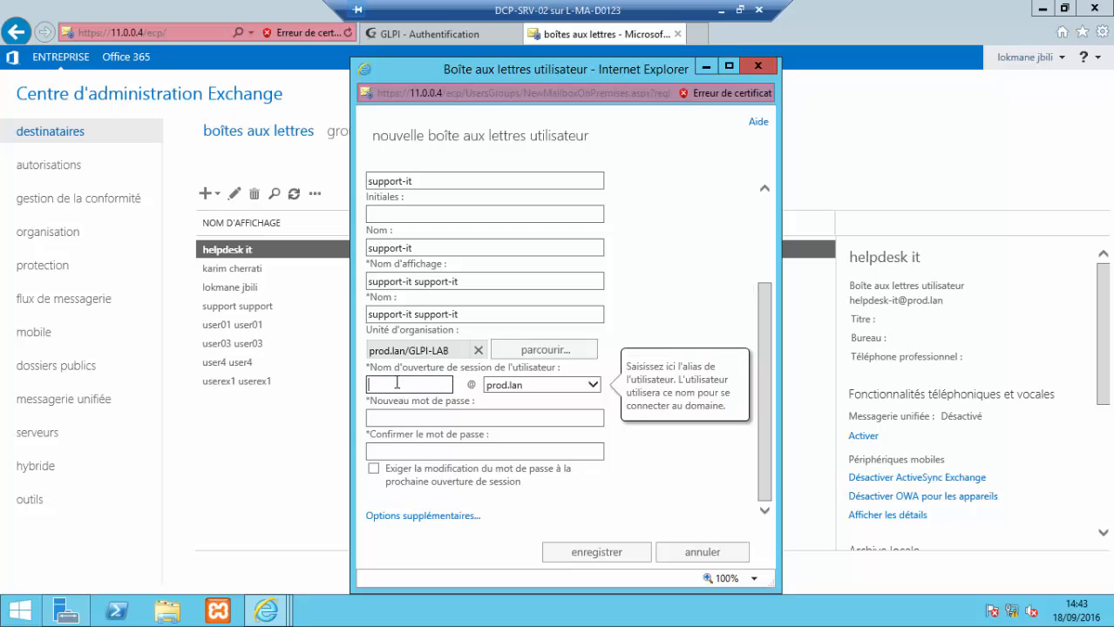
type("suup")
key("BackSpace")
key("BackSpace")
key("BackSpace")
key("BackSpace")
key("ctrl+v")
Step: Enter the mailbox's new password and type it again to confirm
left_click(462, 424)
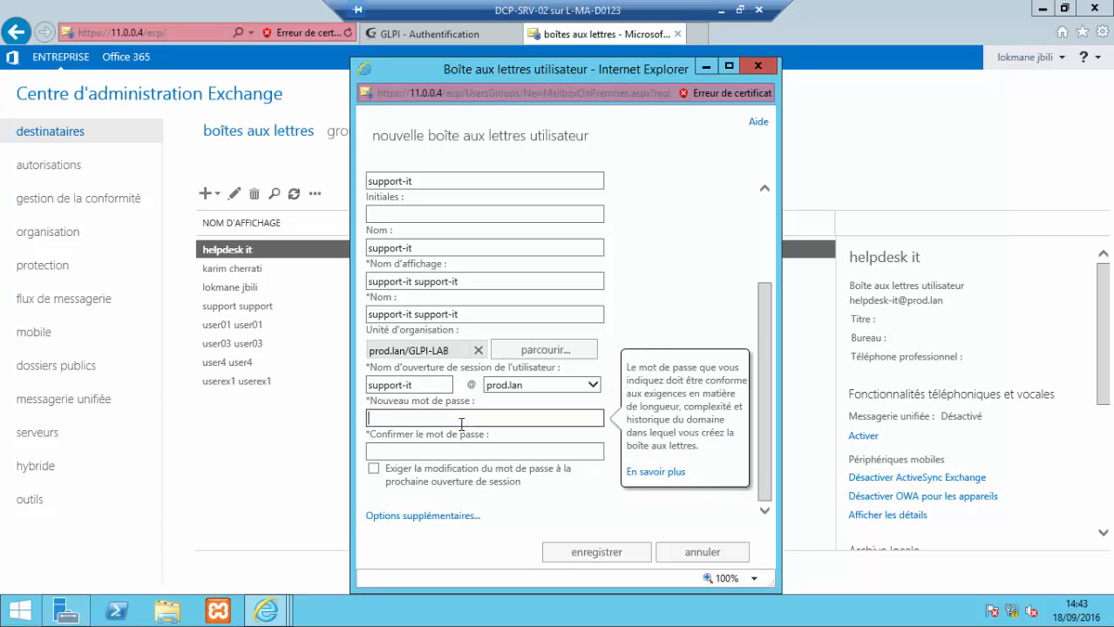
type("•••••")
key("Caps_Lock")
type("••")
type("1")
key("Tab")
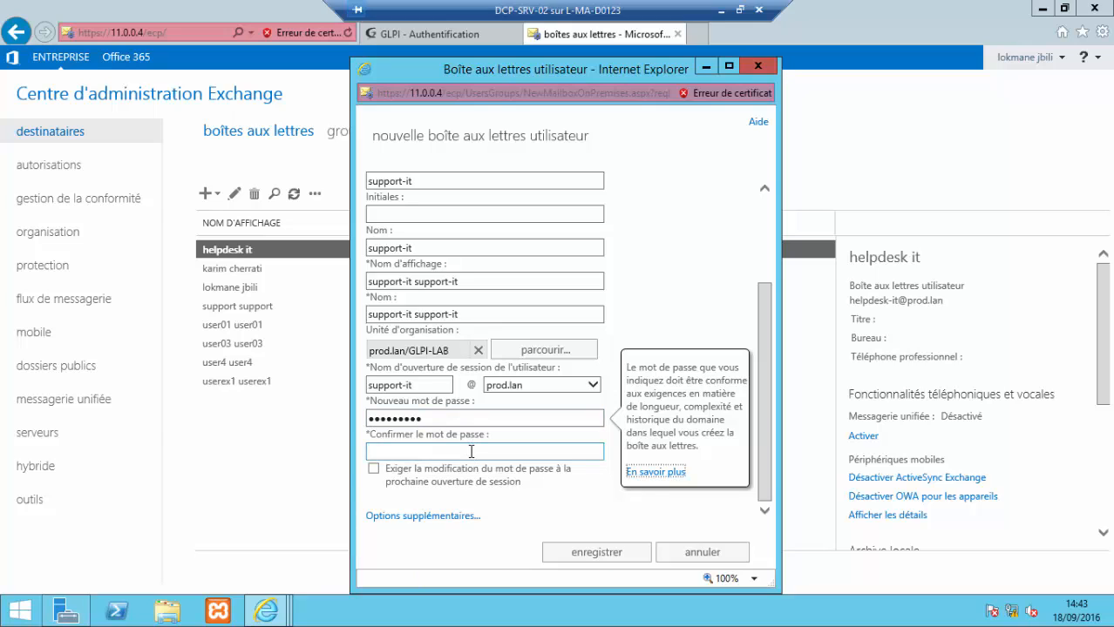
left_click(470, 452)
type("P@ss")
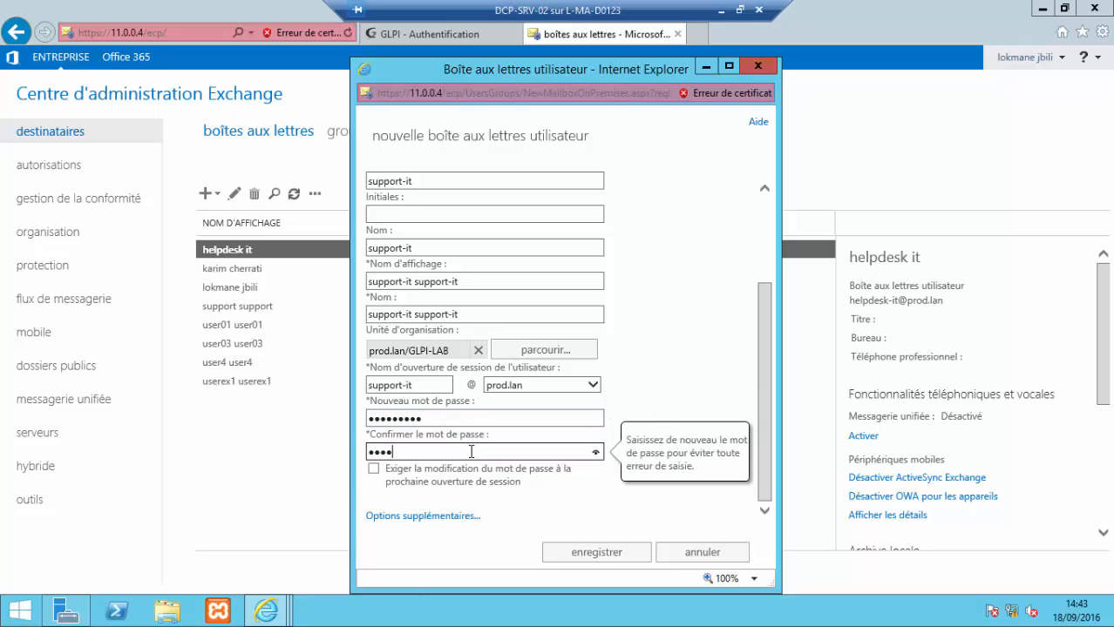
type("w")
key("Caps_Lock")
type("0")
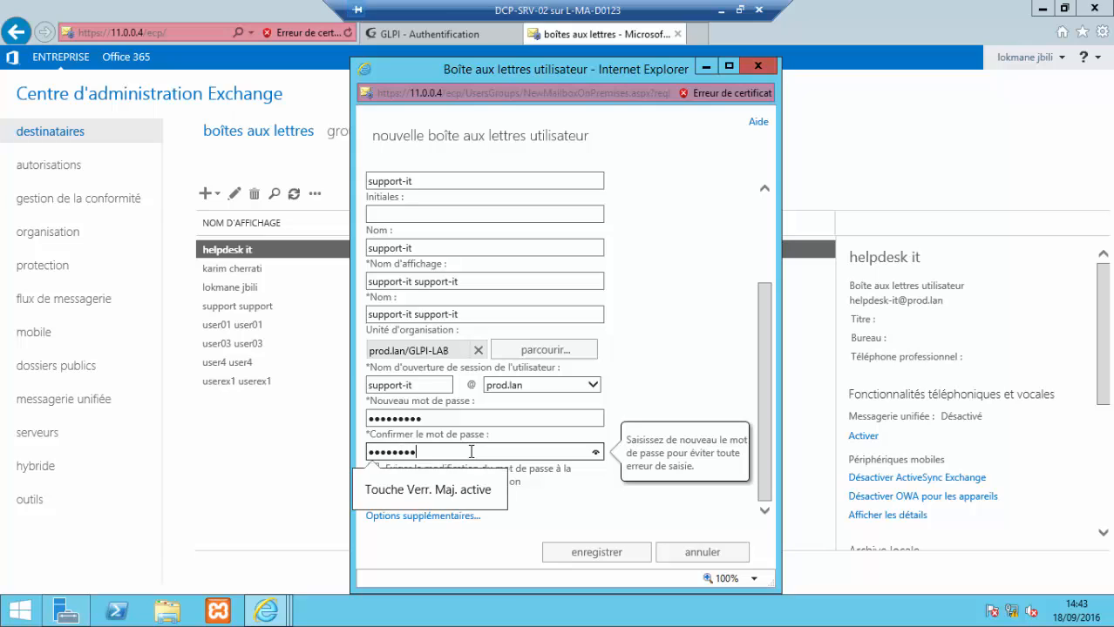
key("Caps_Lock")
left_click(617, 555)
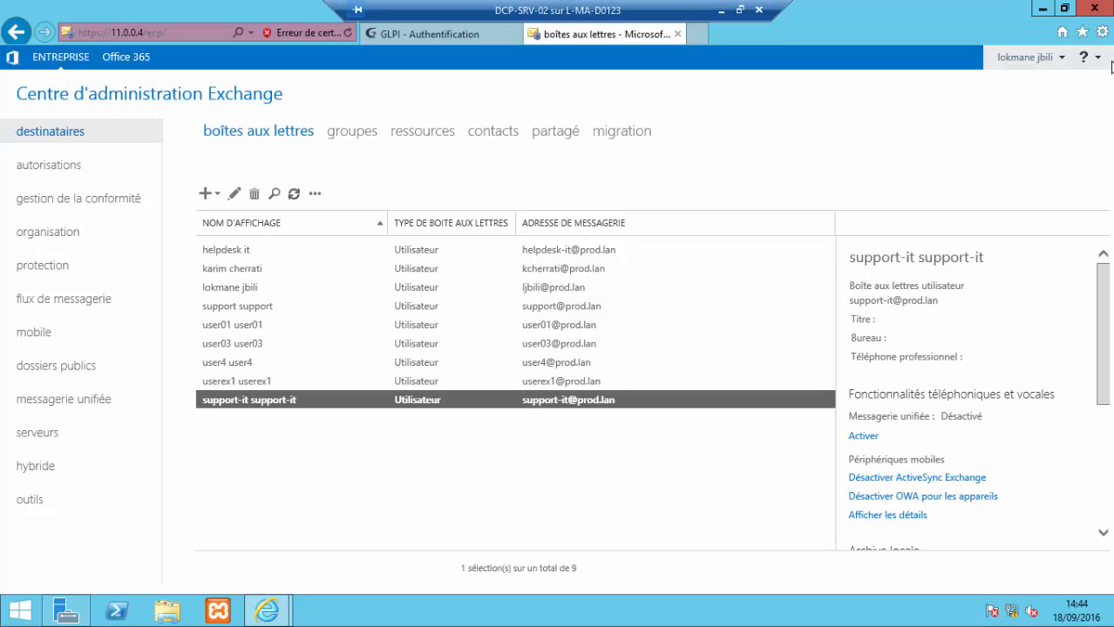
left_click(1063, 58)
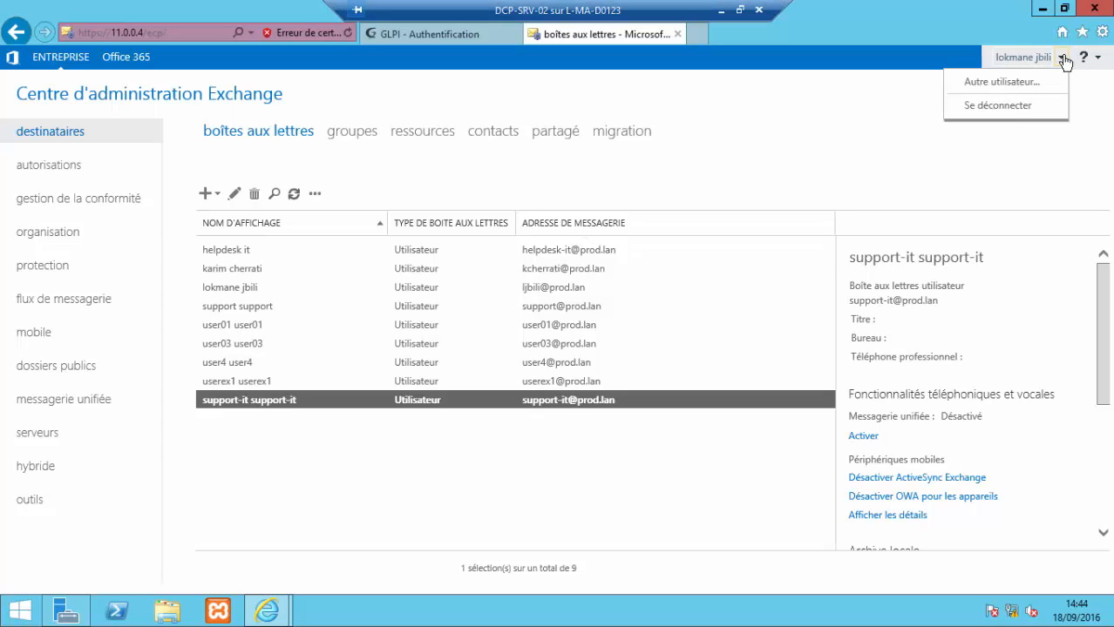
left_click(997, 105)
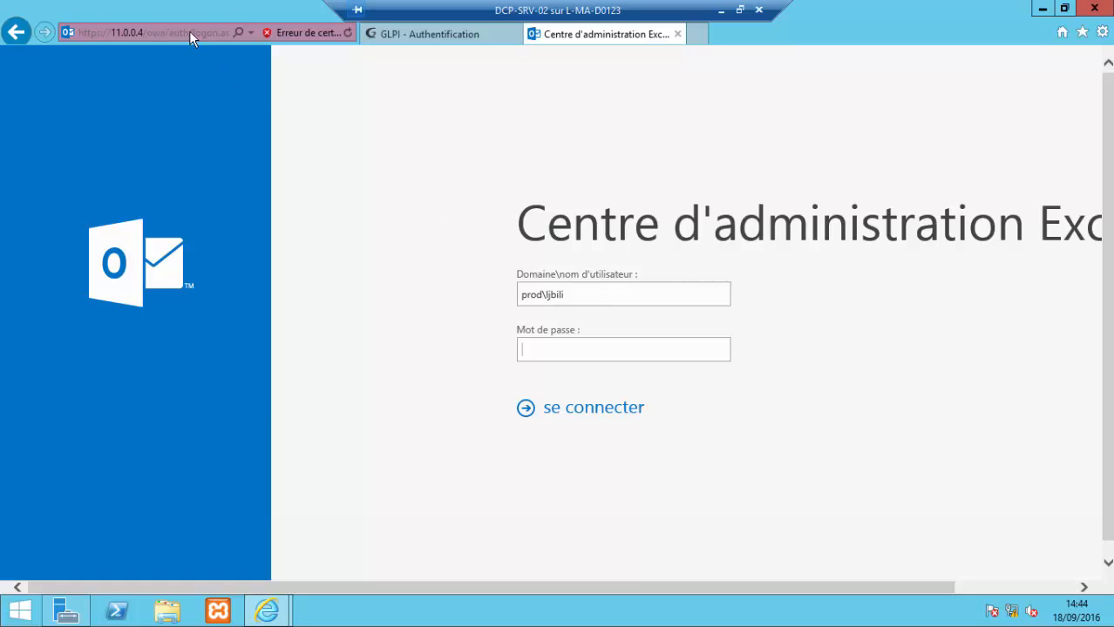
left_click(251, 33)
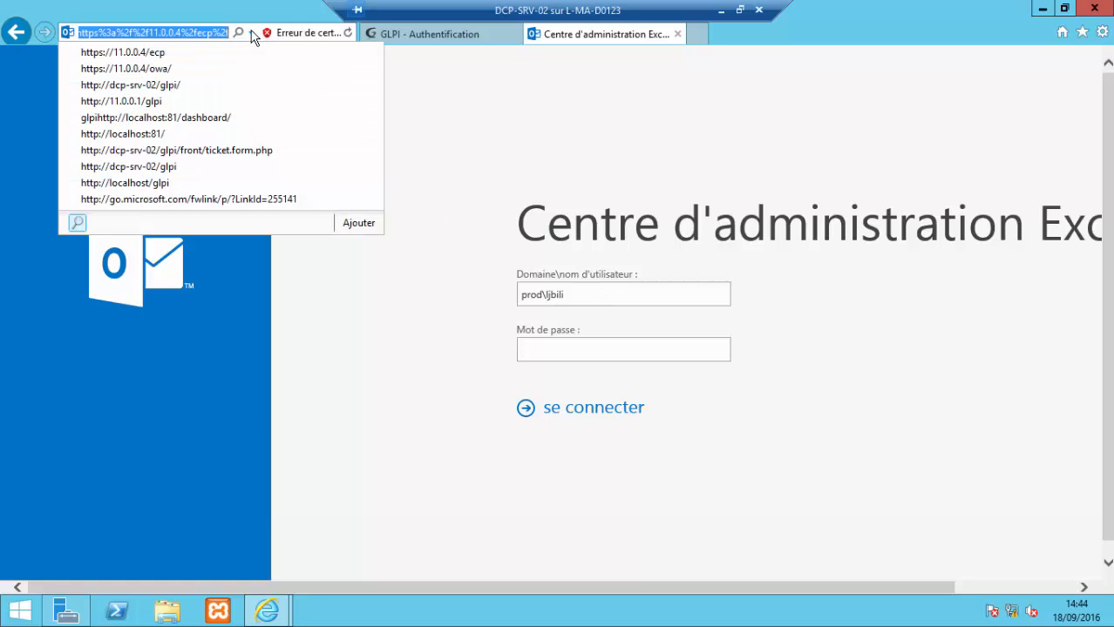
left_click(153, 70)
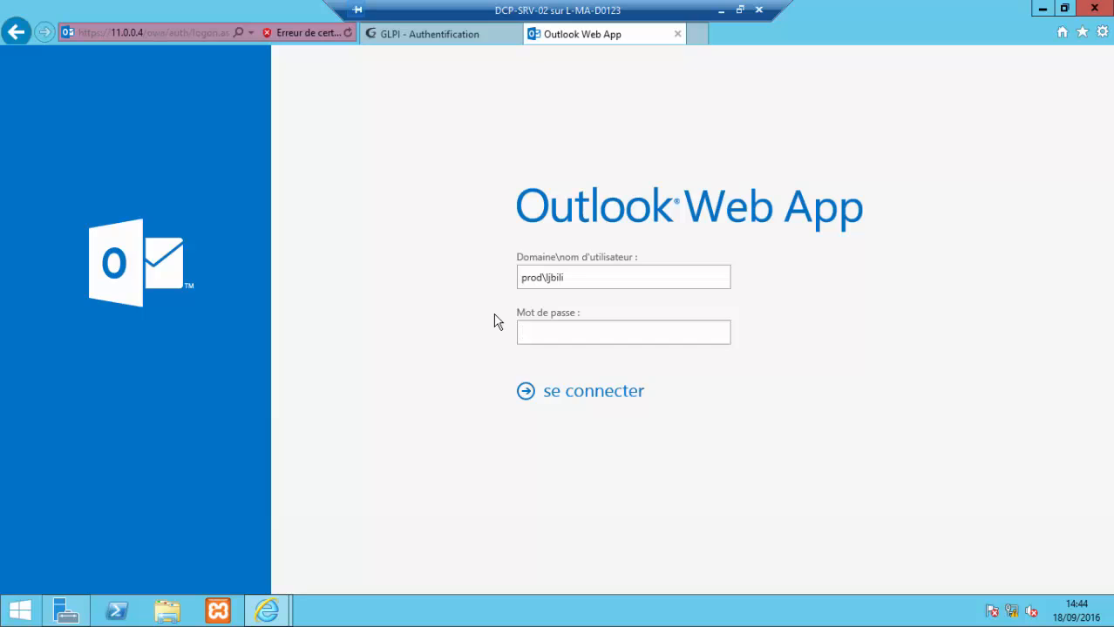
Step: Sign in to Outlook Web App as support-it with its password and accept saving the password
left_click(620, 285)
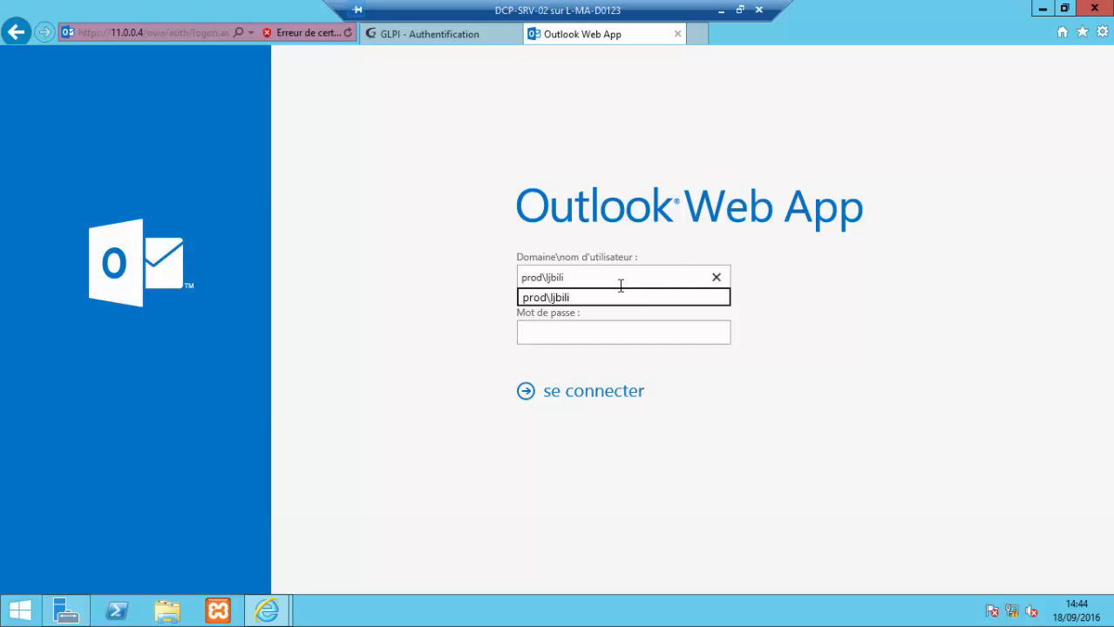
key("BackSpace")
key("BackSpace")
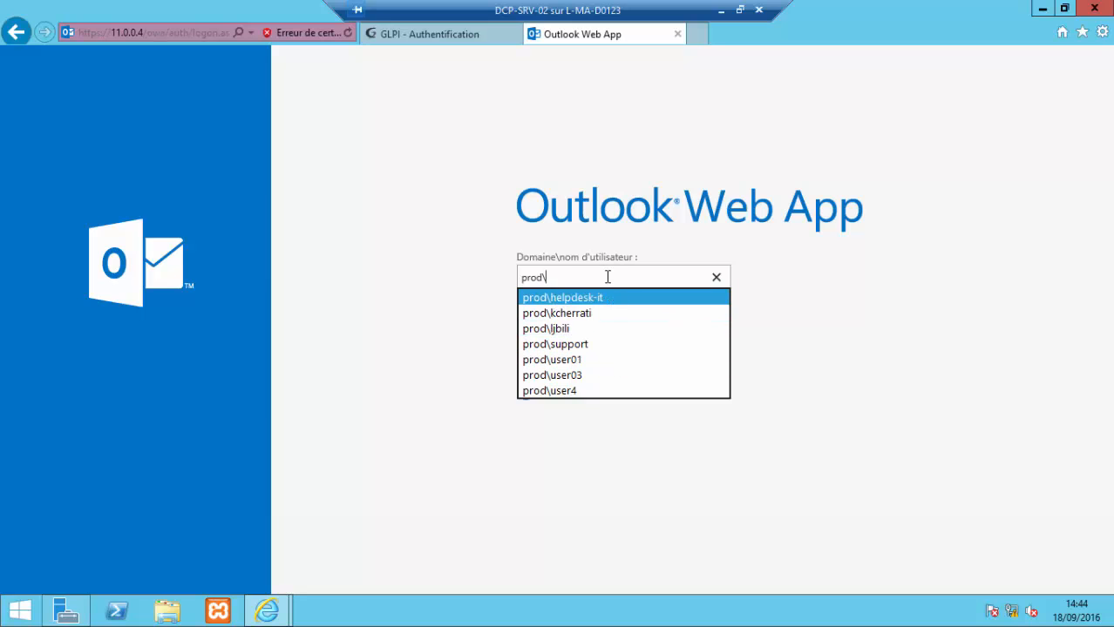
type("support-it")
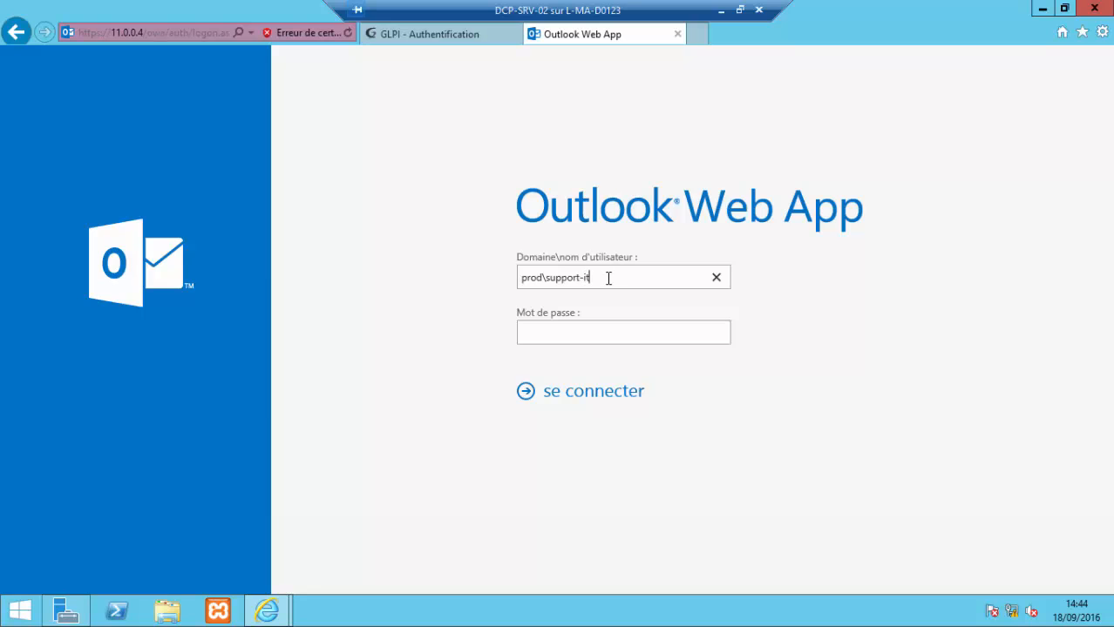
left_click(632, 332)
type("•••••")
key("Caps_Lock")
type("••••")
key("Return")
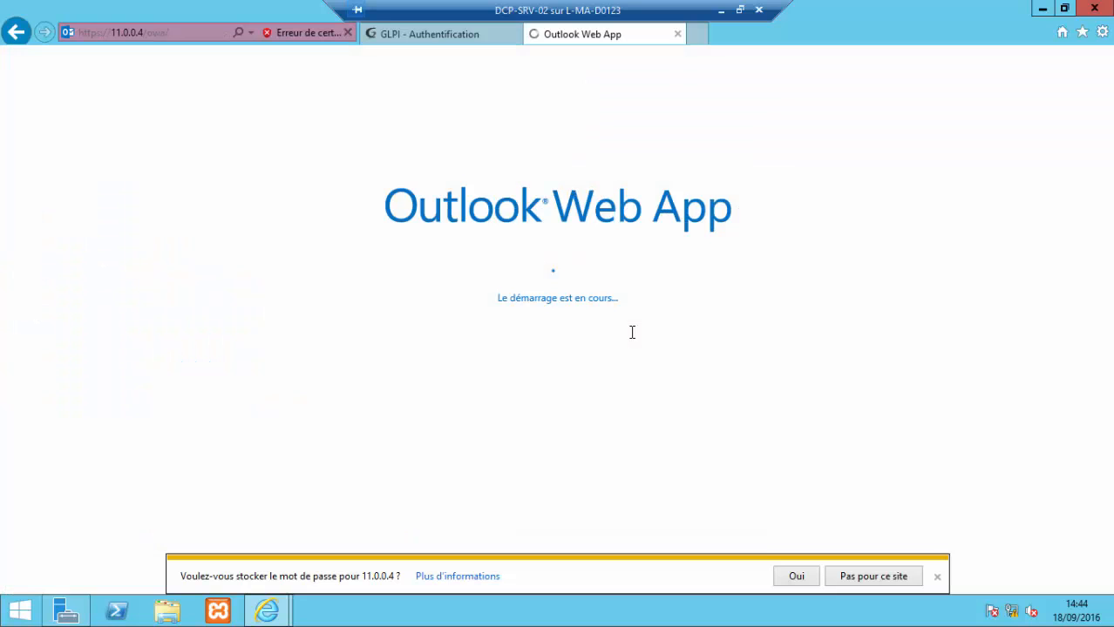
left_click(790, 579)
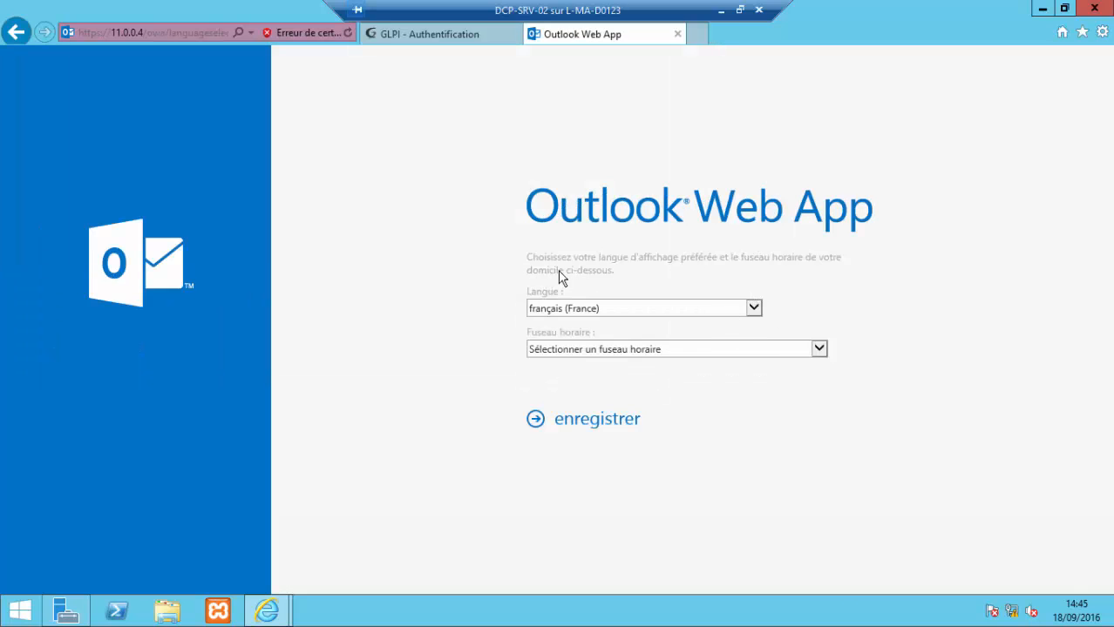
Step: Check the system date and time settings before choosing a time zone
left_click(821, 350)
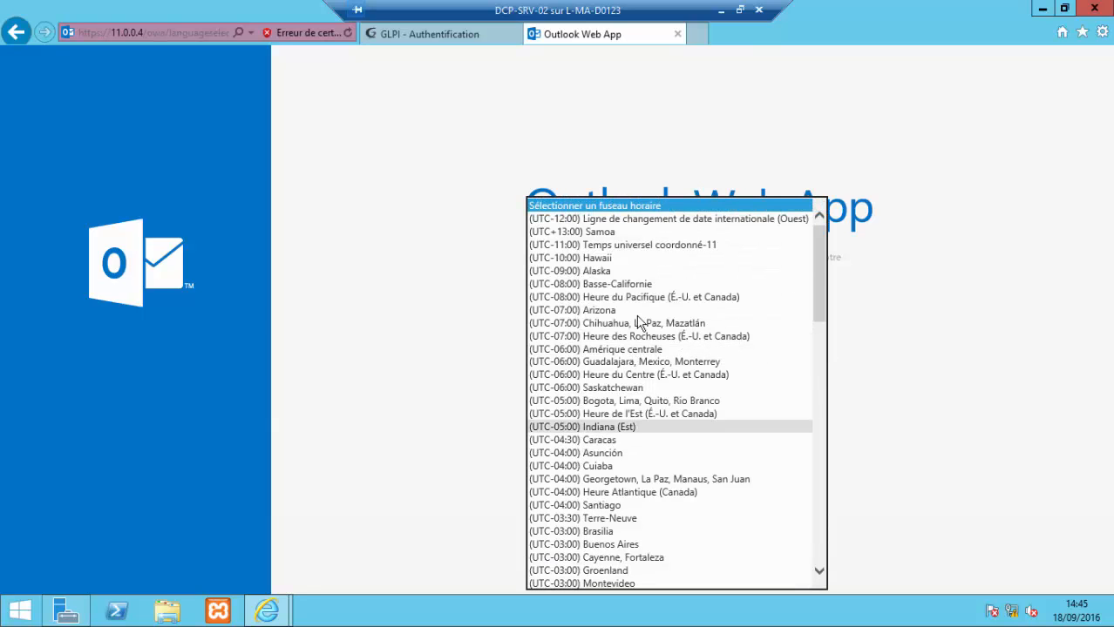
left_click(1079, 614)
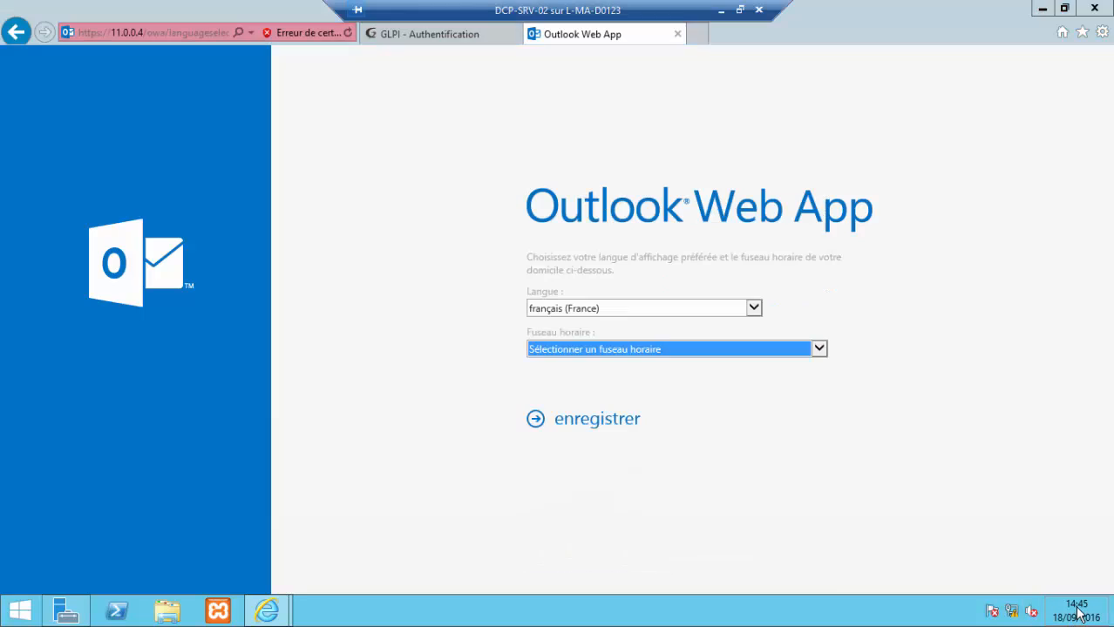
left_click(1079, 614)
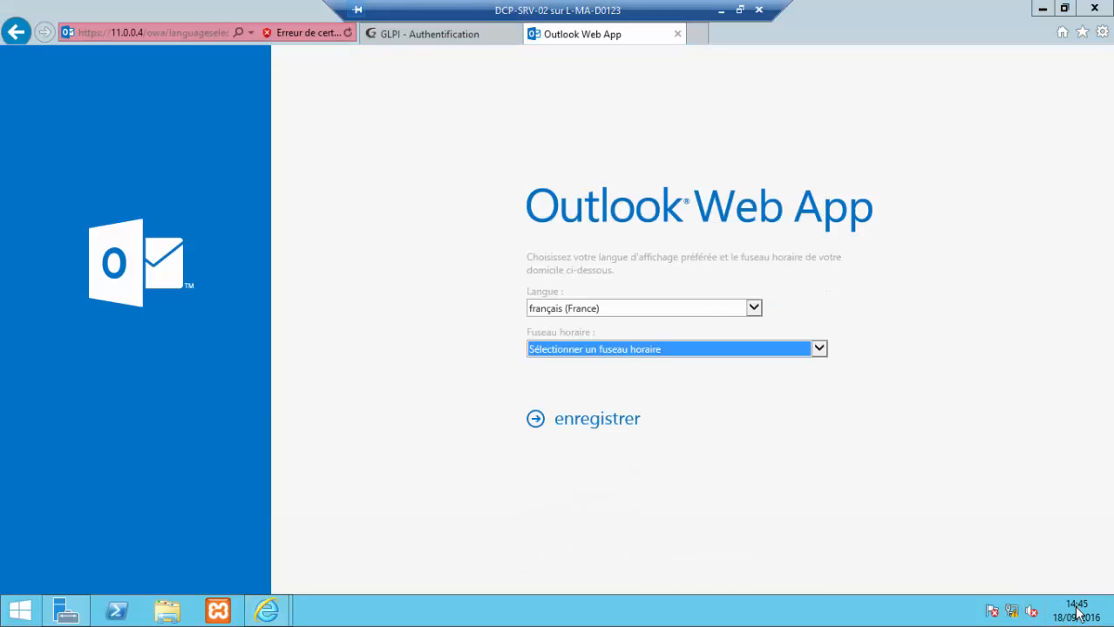
left_click(988, 566)
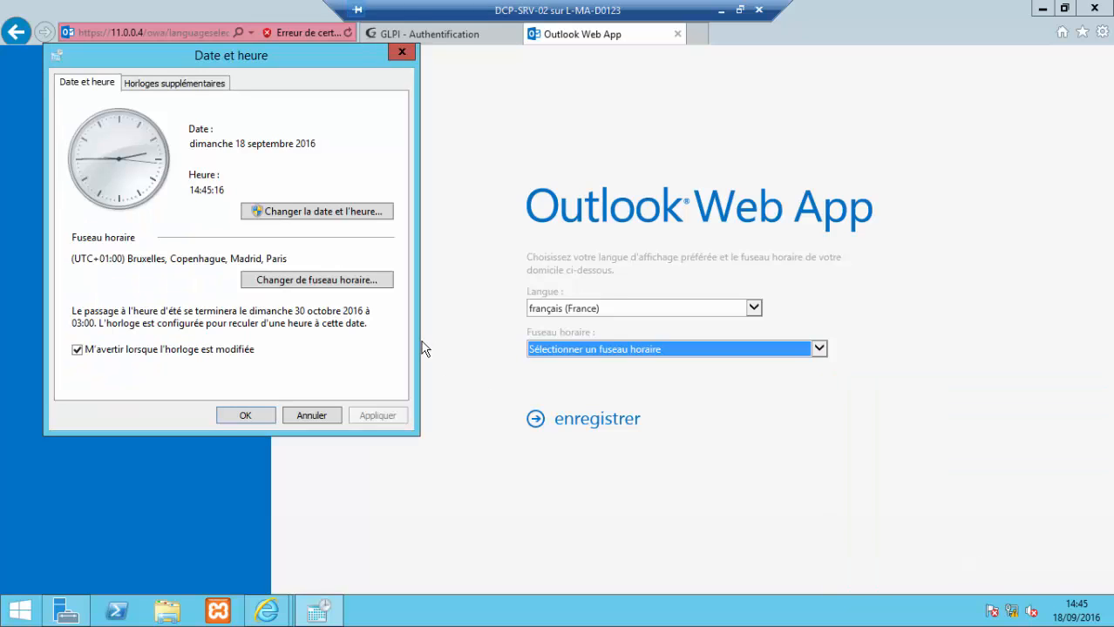
left_click(403, 52)
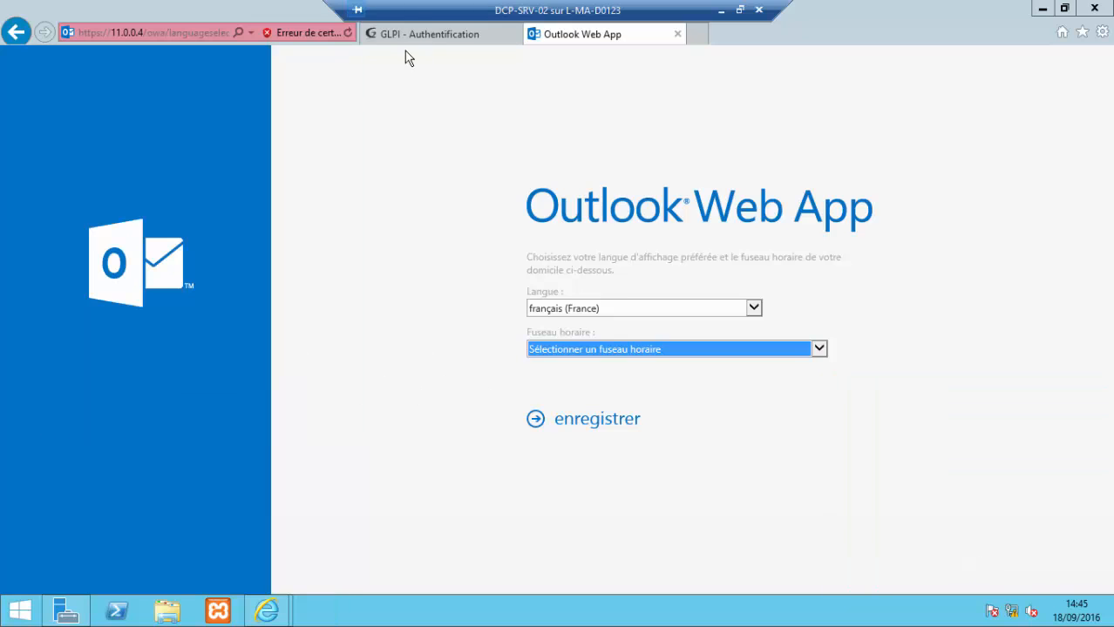
Step: Select the (UTC+01:00) Bruxelles, Copenhague, Madrid, Paris time zone and save the settings
left_click(819, 349)
left_click(930, 343)
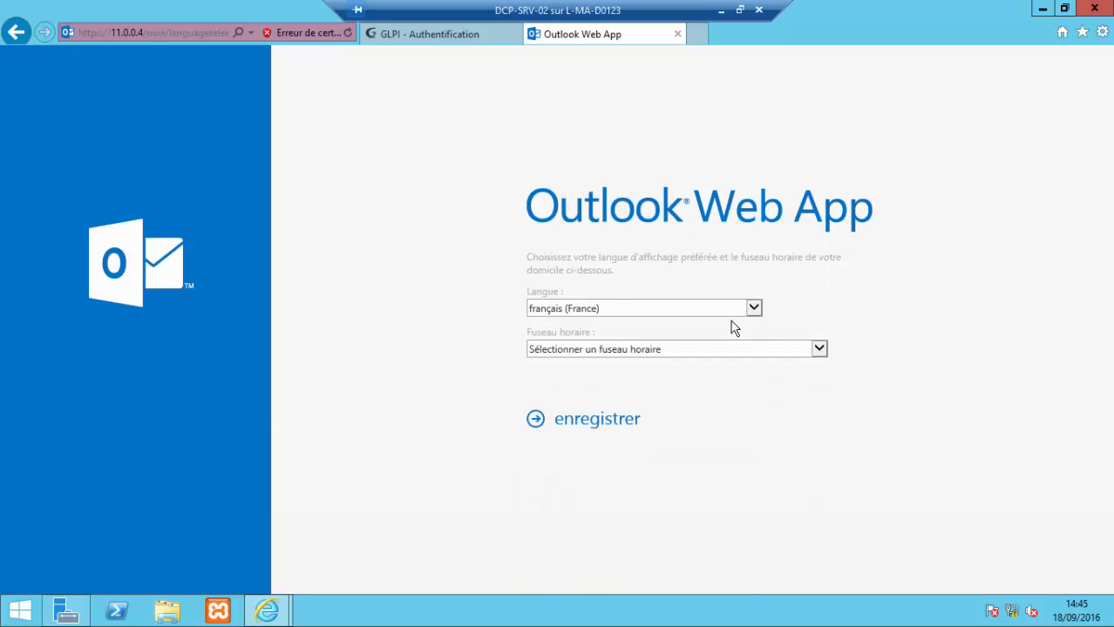
left_click(819, 350)
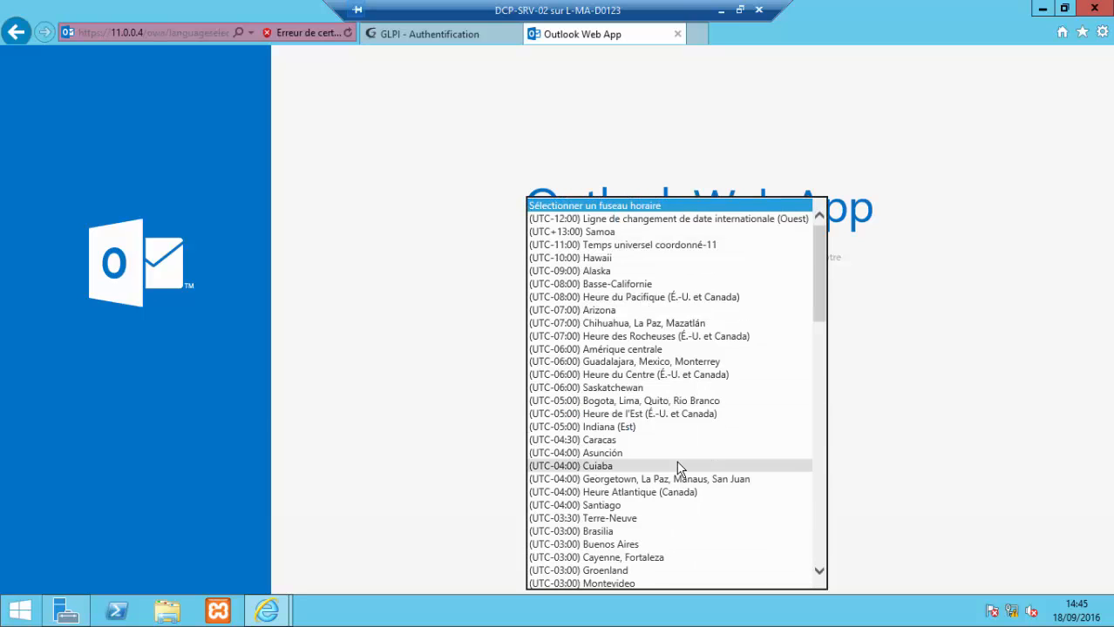
scroll(680, 468, "down", 18)
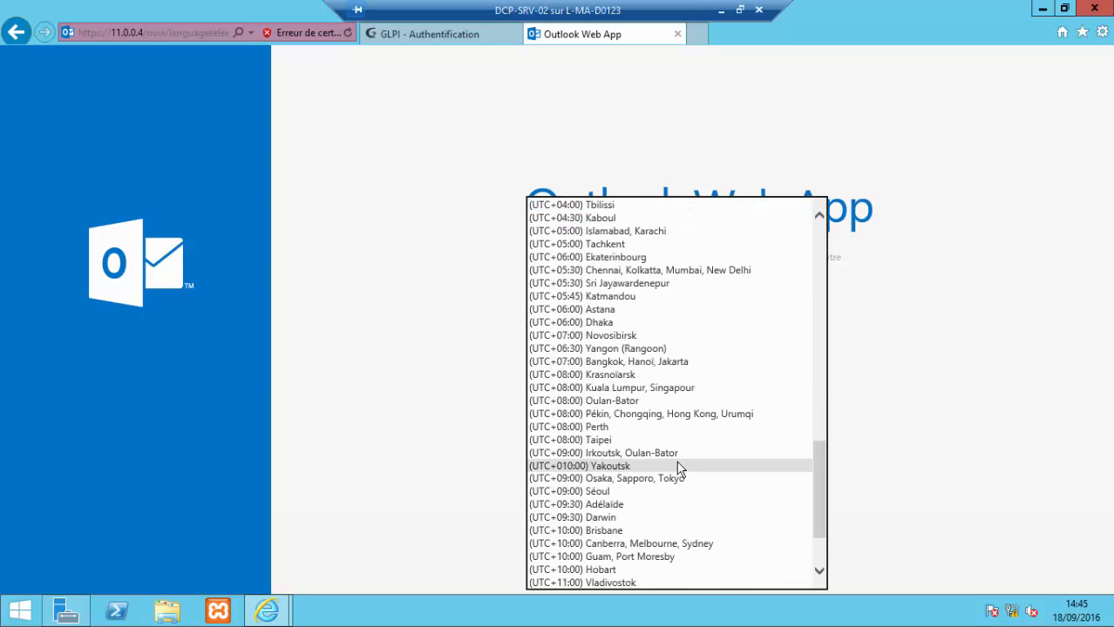
scroll(686, 468, "up", 2)
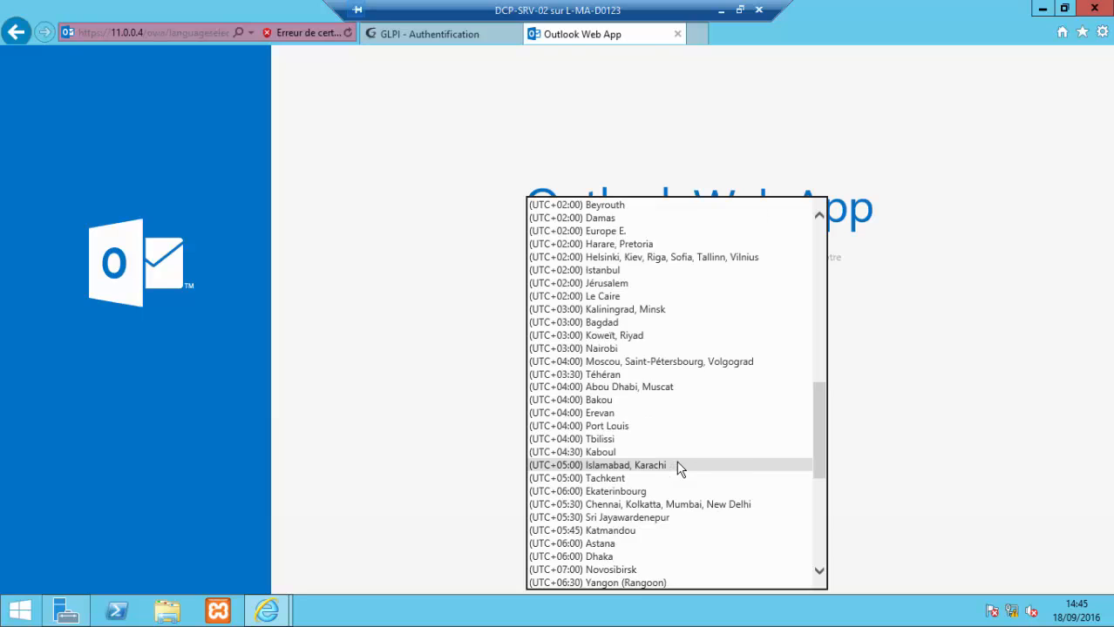
scroll(636, 306, "up", 13)
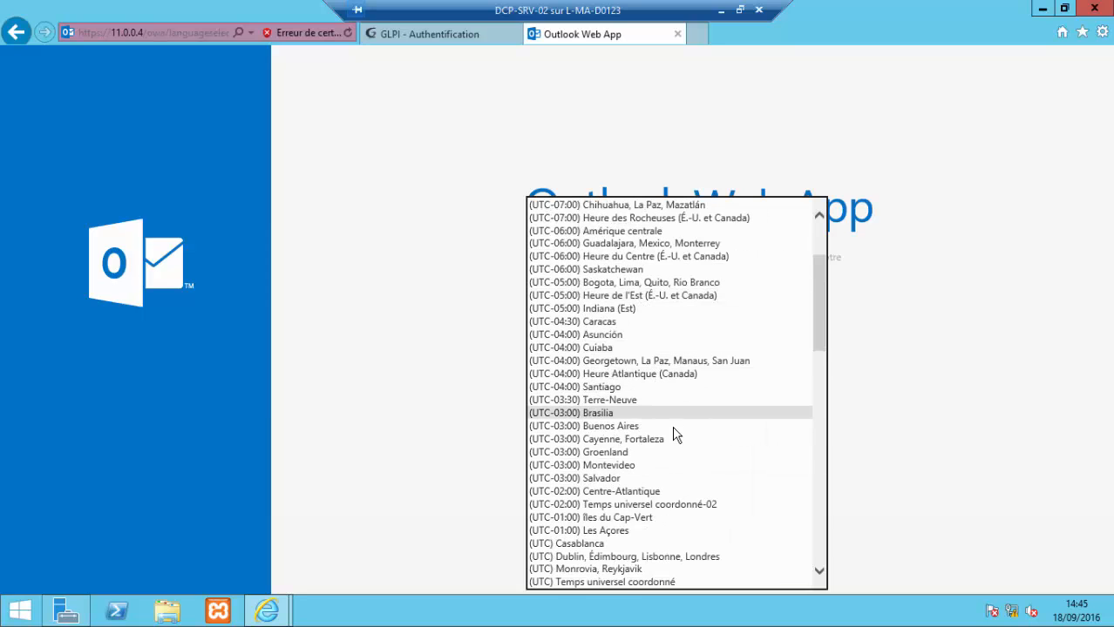
scroll(676, 440, "down", 5)
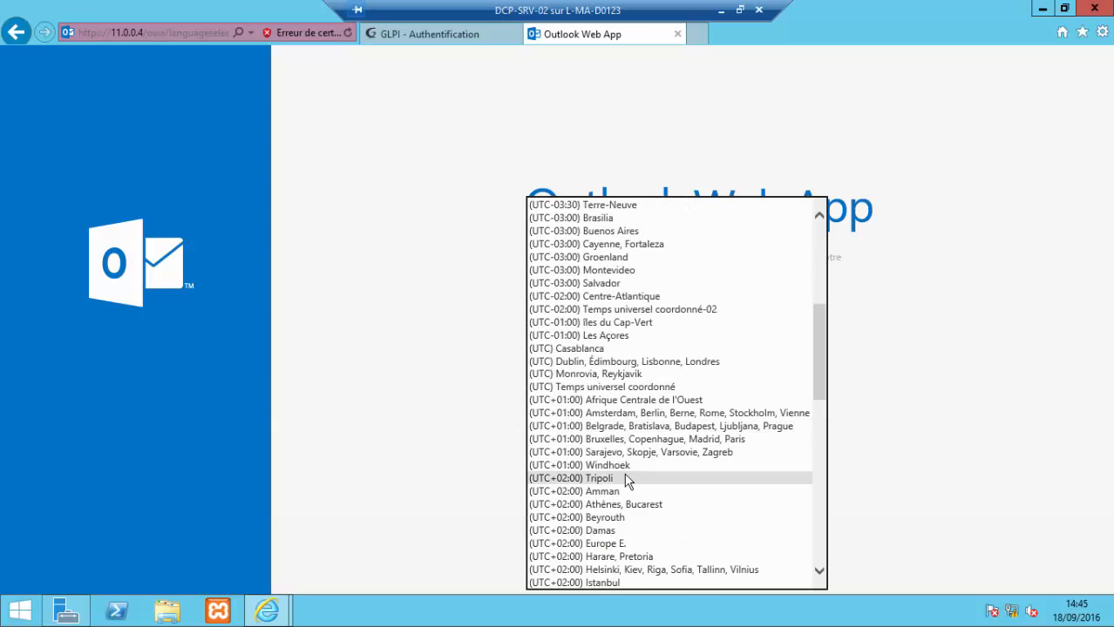
left_click(610, 440)
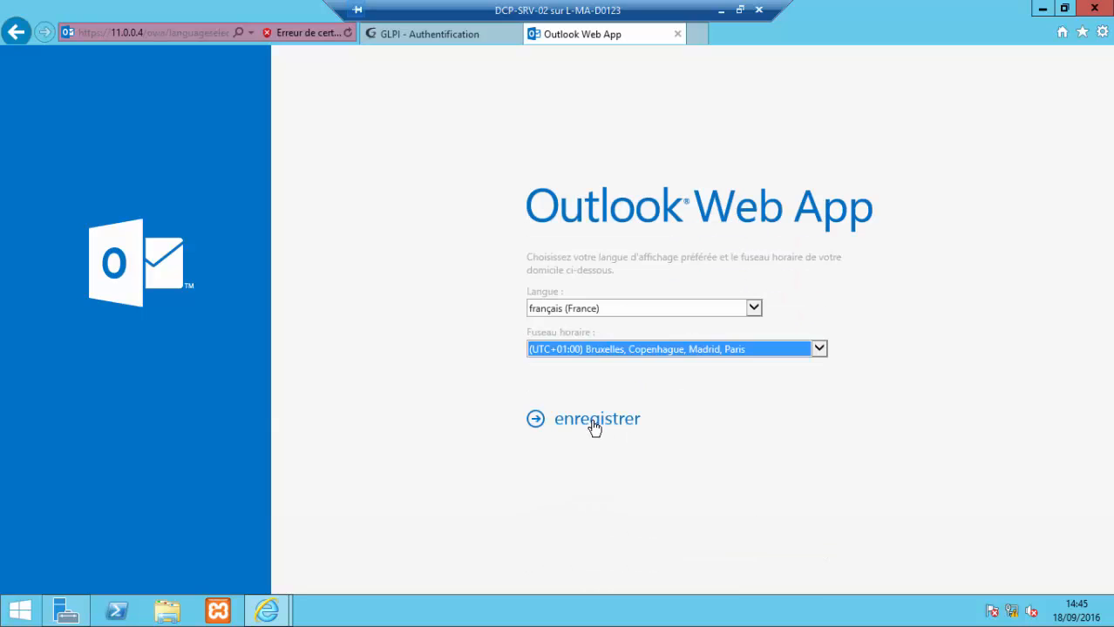
left_click(592, 425)
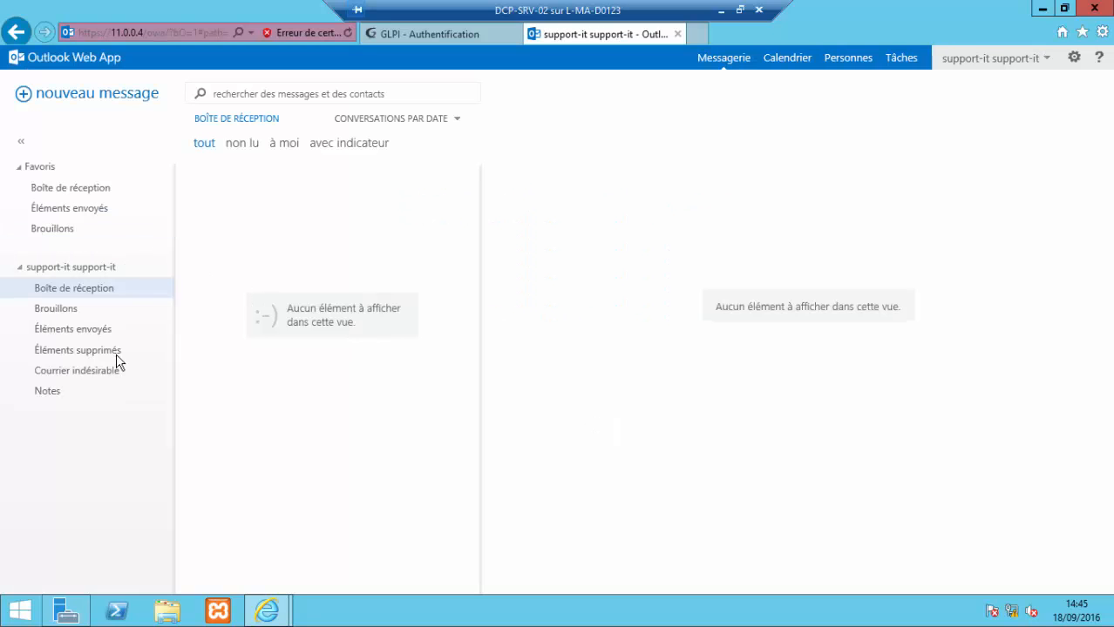
Step: Send a message titled 'test fonctionnement' with body 'test' to a test user found in the directory
left_click(125, 98)
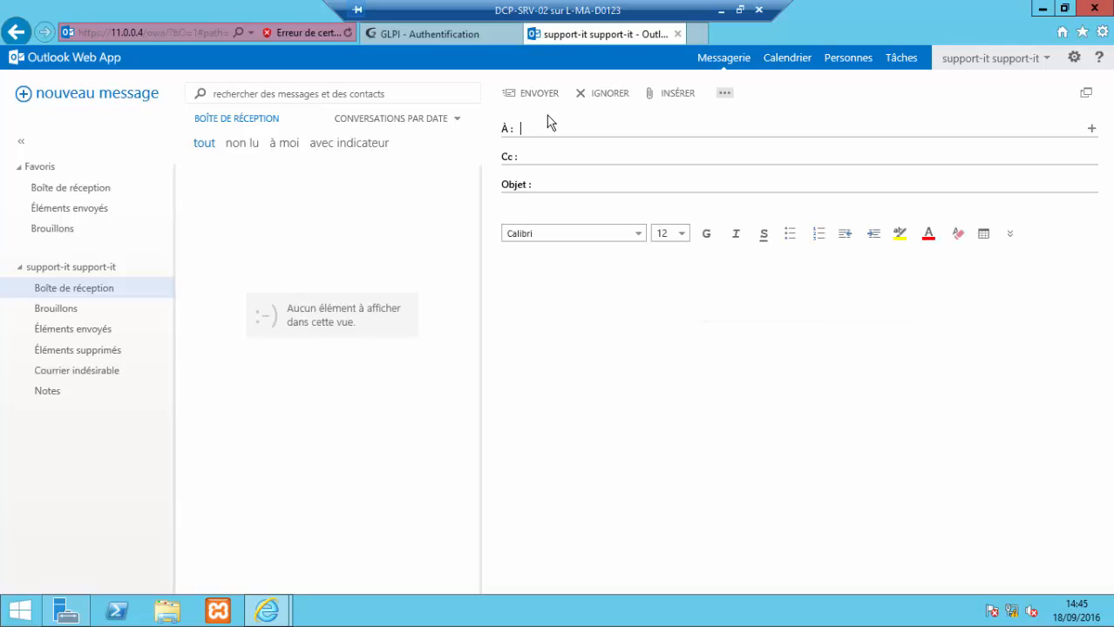
type("user")
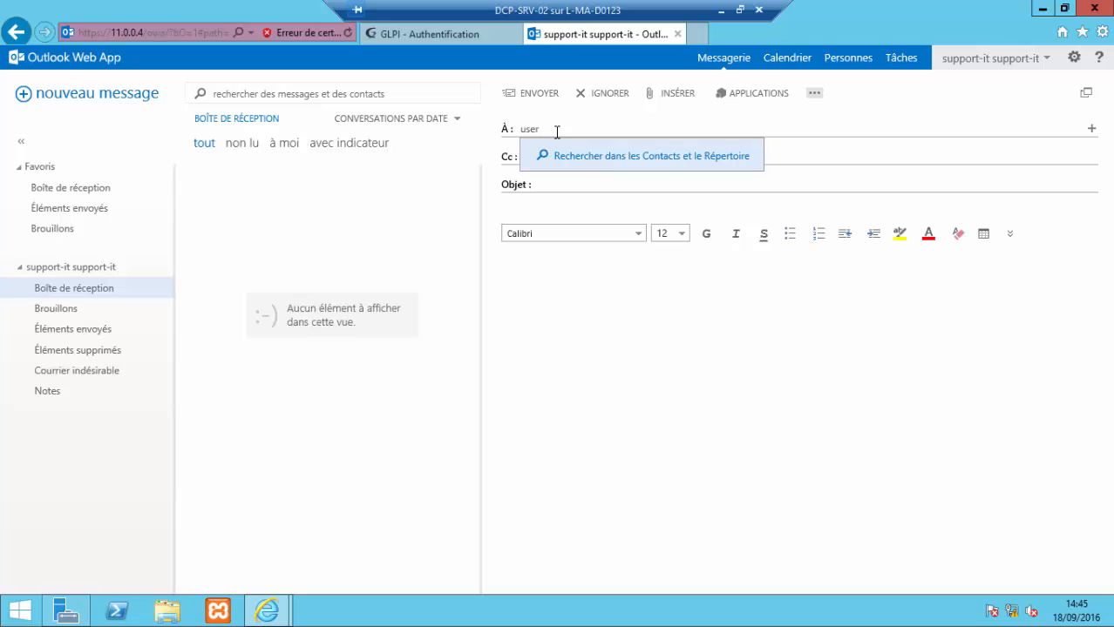
left_click(592, 167)
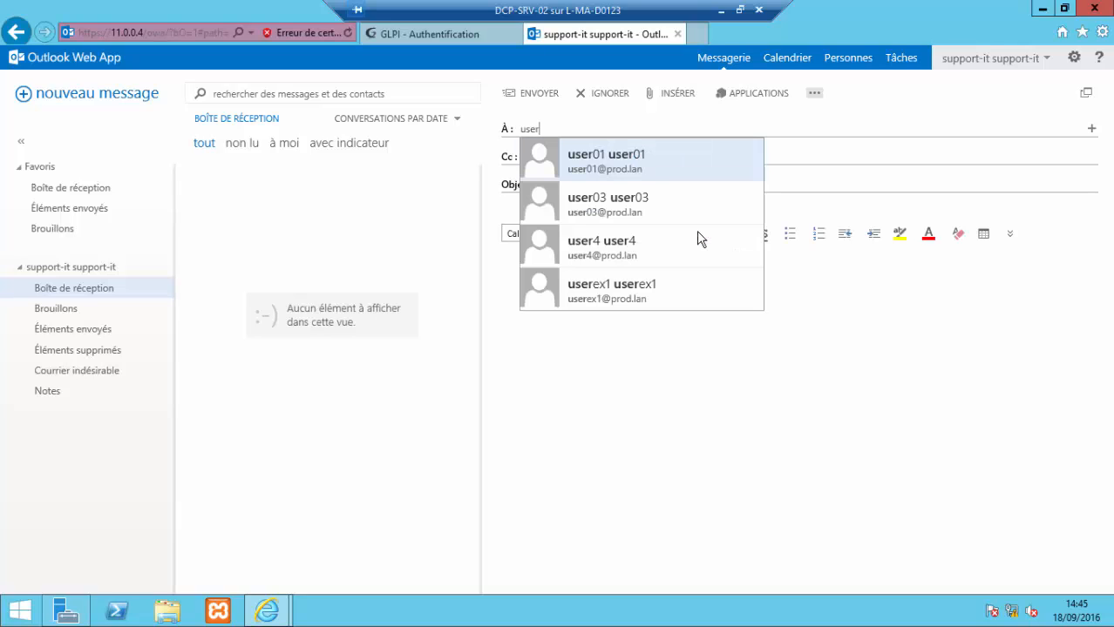
left_click(631, 252)
left_click(609, 182)
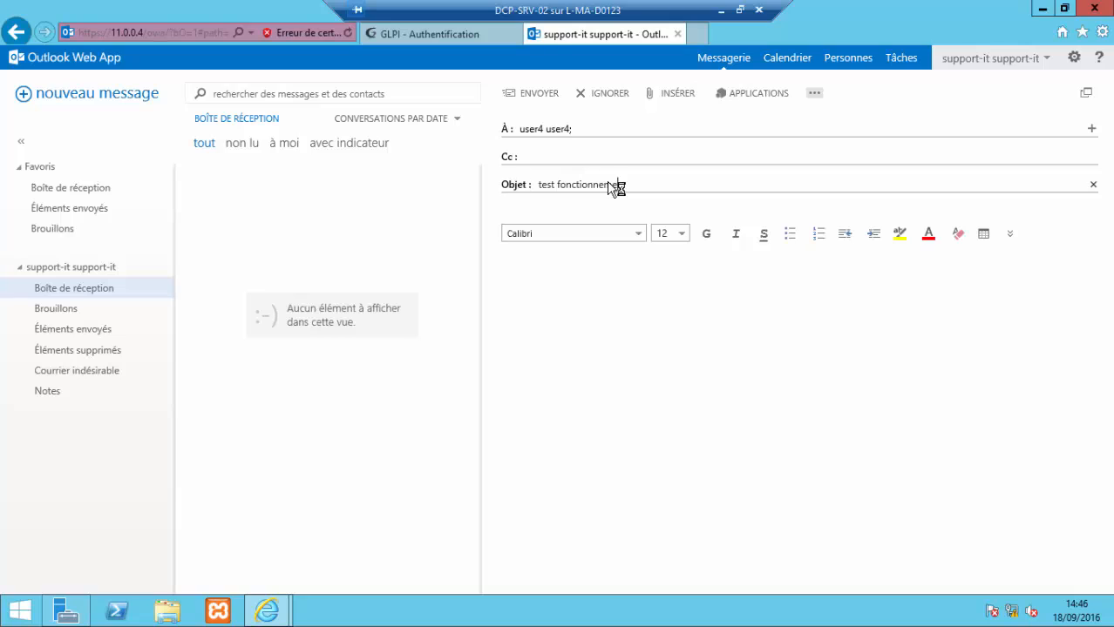
type("test fonctionnement")
left_click(624, 294)
left_click(521, 96)
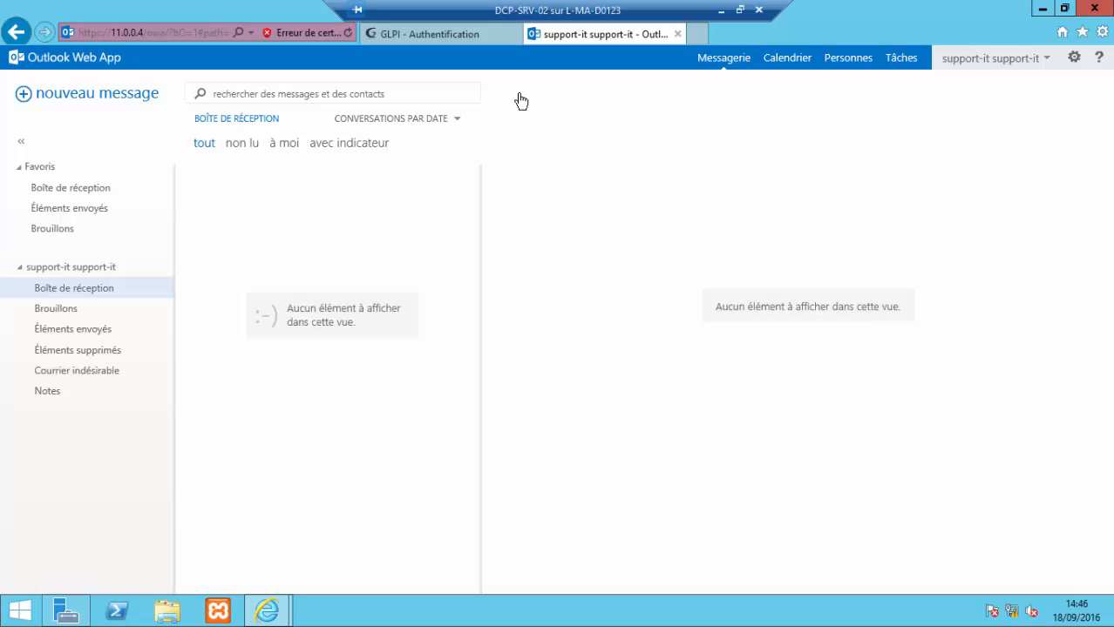
Step: Sign out of the support mailbox and sign in to Outlook Web App as the recipient
left_click(1047, 59)
left_click(820, 201)
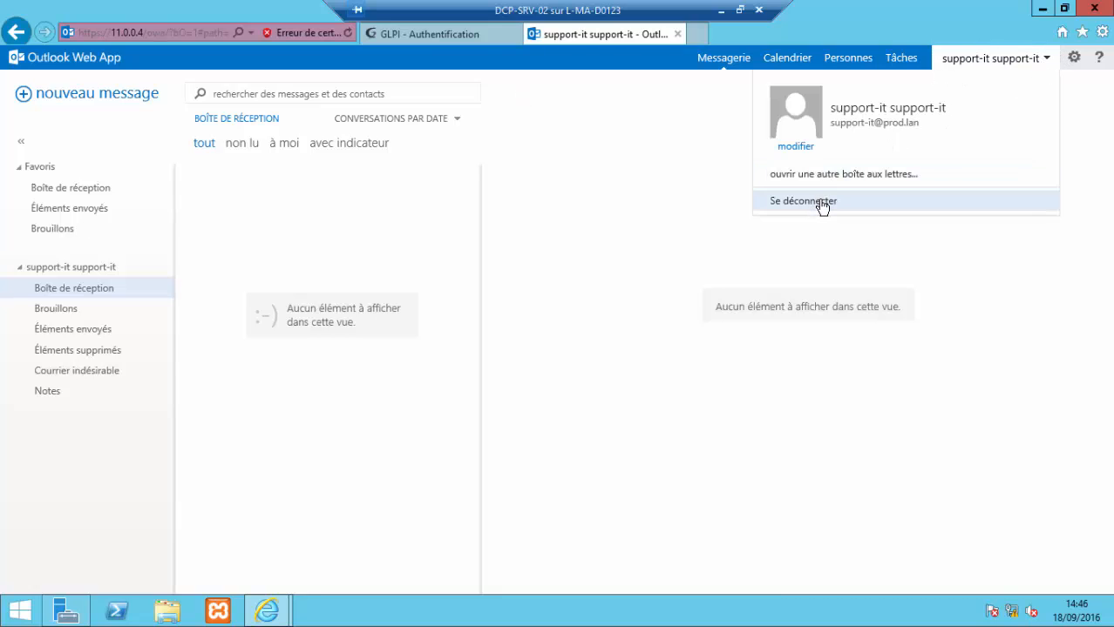
left_click(617, 273)
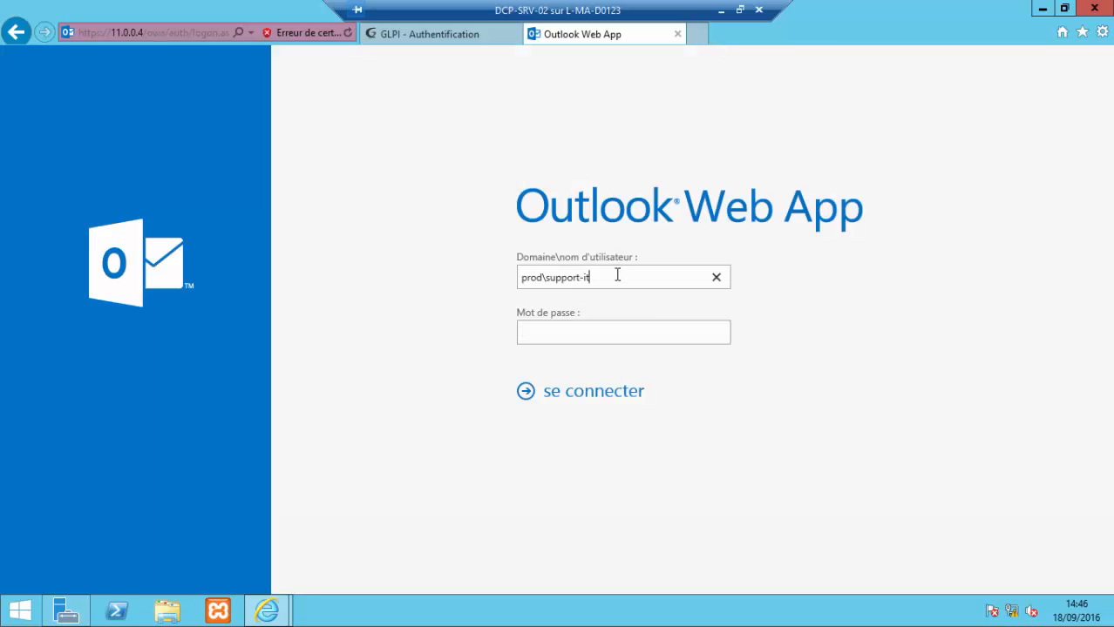
key("BackSpace")
key("BackSpace")
key("BackSpace")
key("BackSpace")
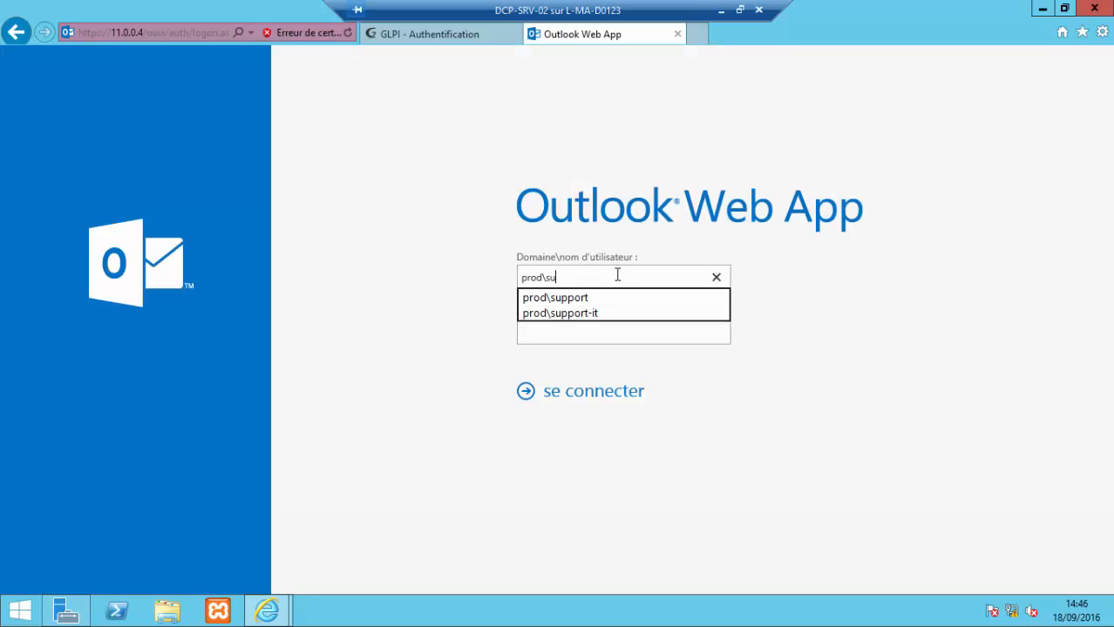
key("BackSpace")
key("BackSpace")
type("user")
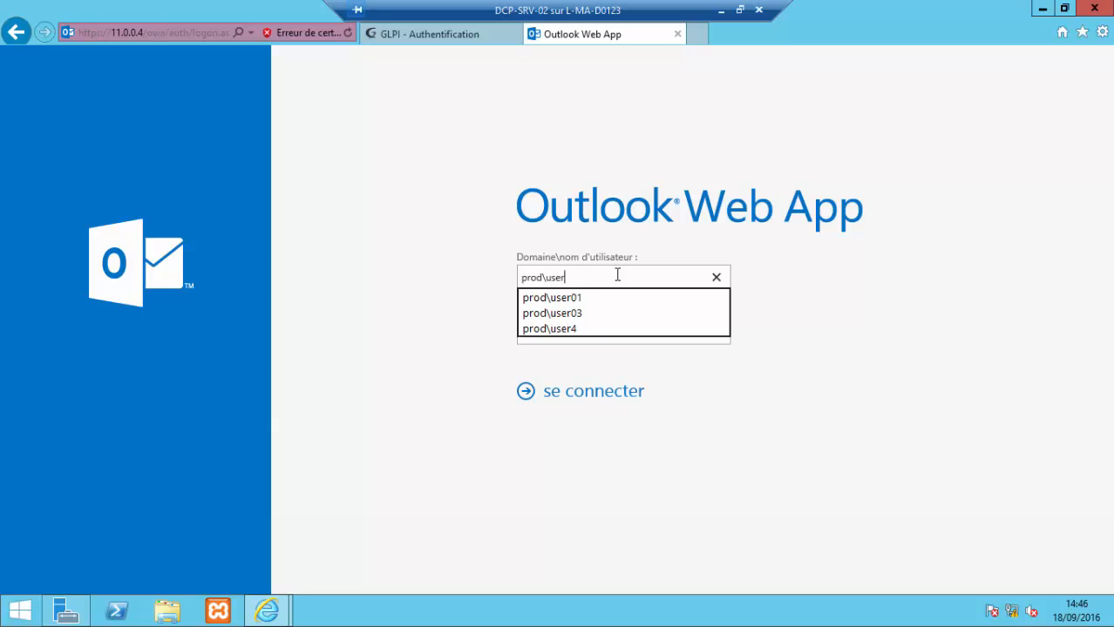
left_click(598, 330)
left_click(612, 398)
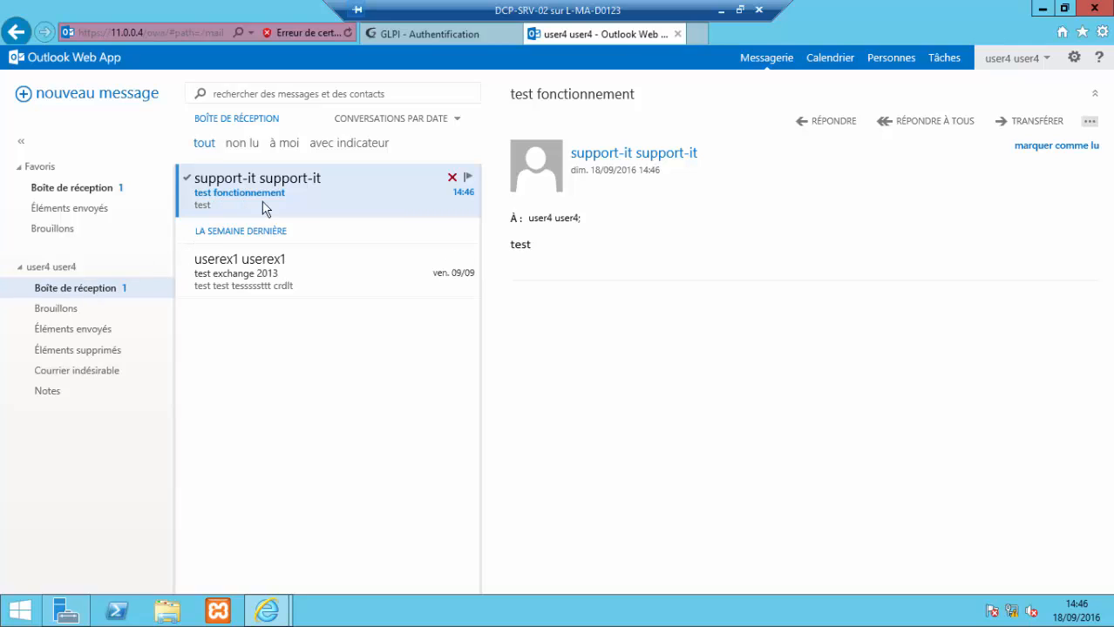
Step: Open the 'test fonctionnement' message in the inbox, then sign out
left_click(348, 269)
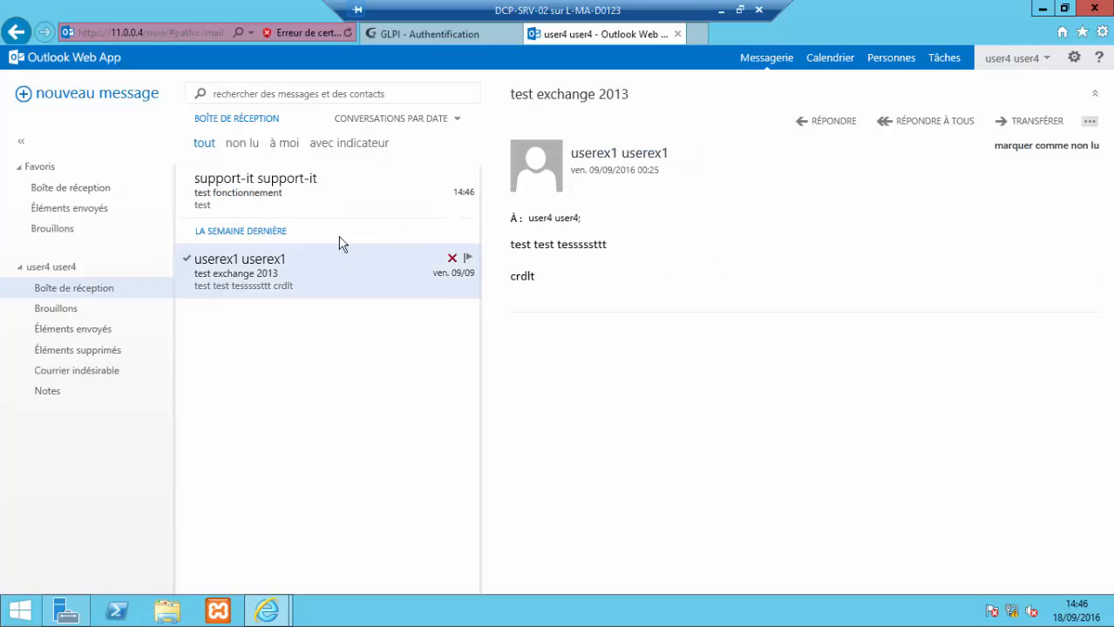
left_click(330, 197)
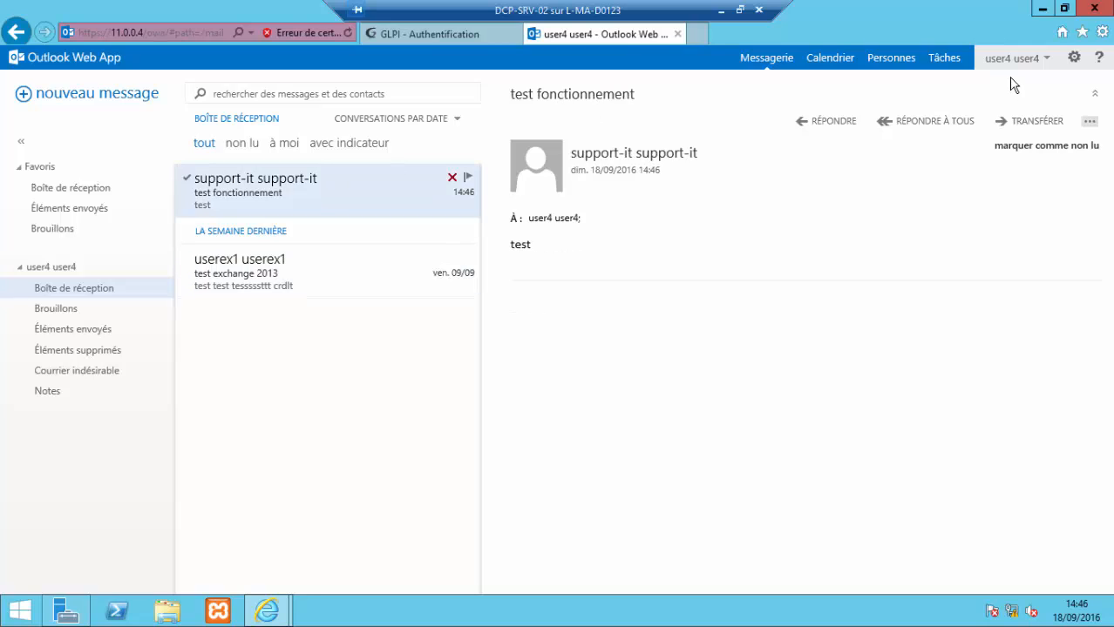
left_click(1047, 63)
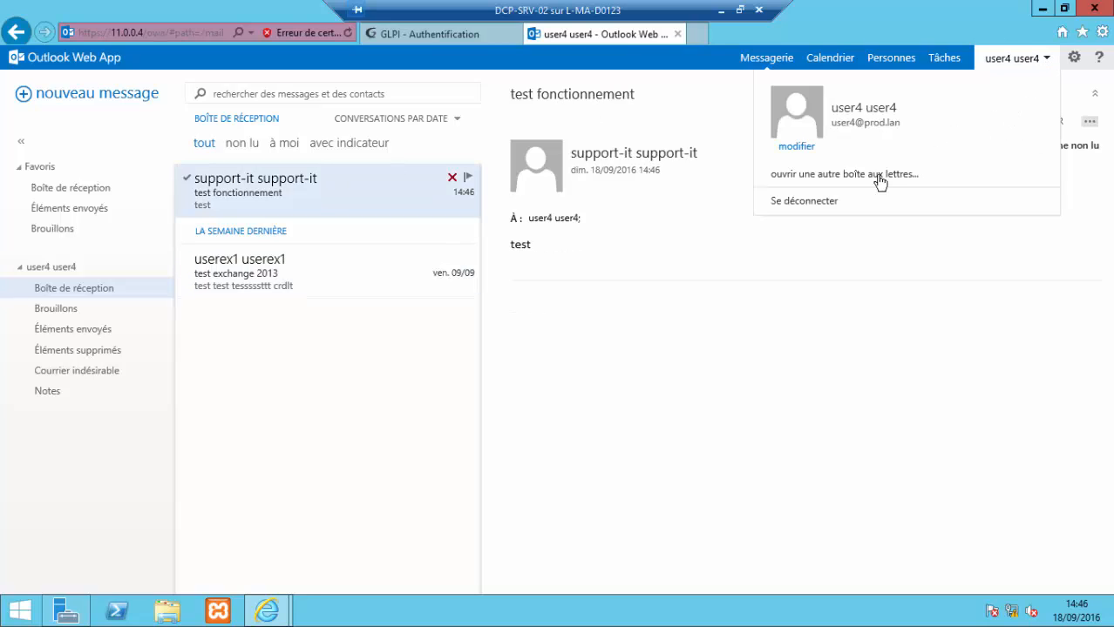
left_click(803, 201)
Step: Log into GLPI as glpi and go to Configuration > Notifications
left_click(470, 34)
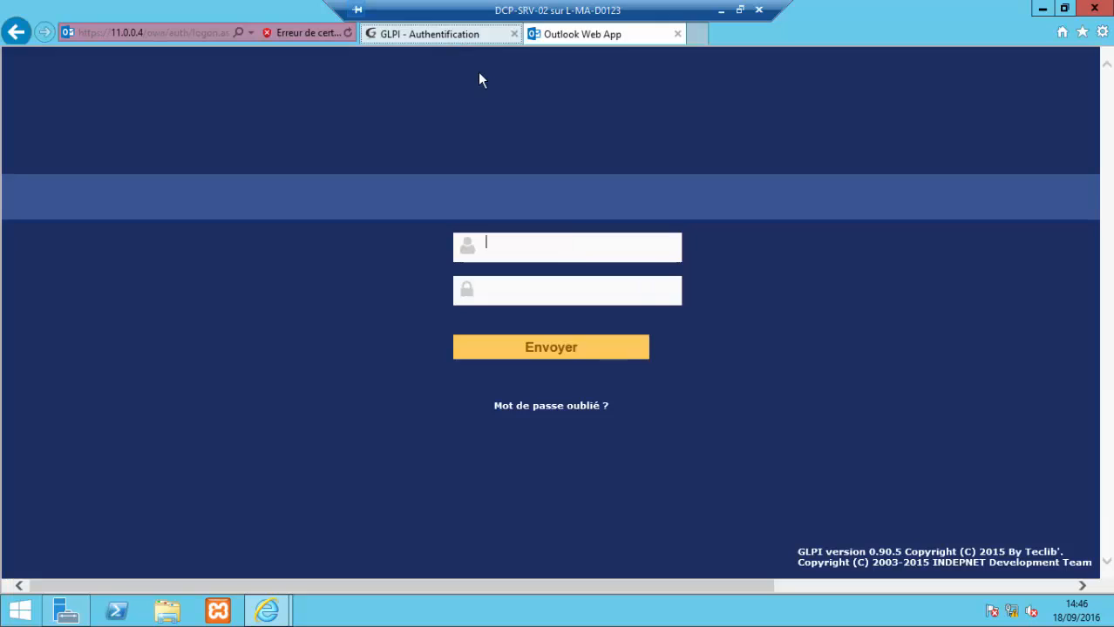
left_click(586, 248)
type("glpi")
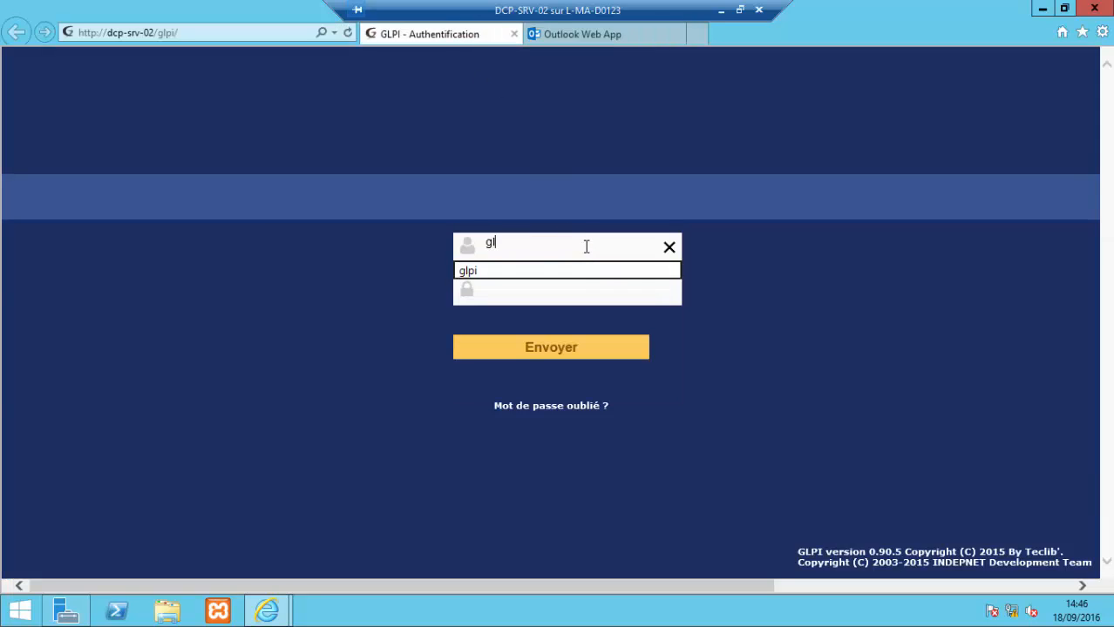
left_click(581, 296)
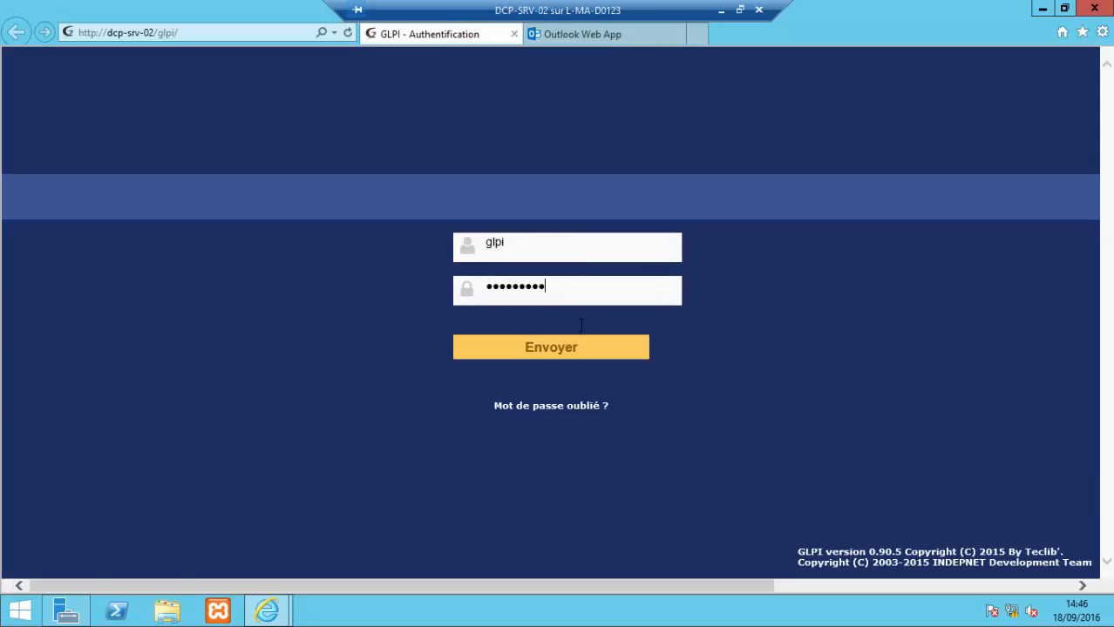
left_click(593, 356)
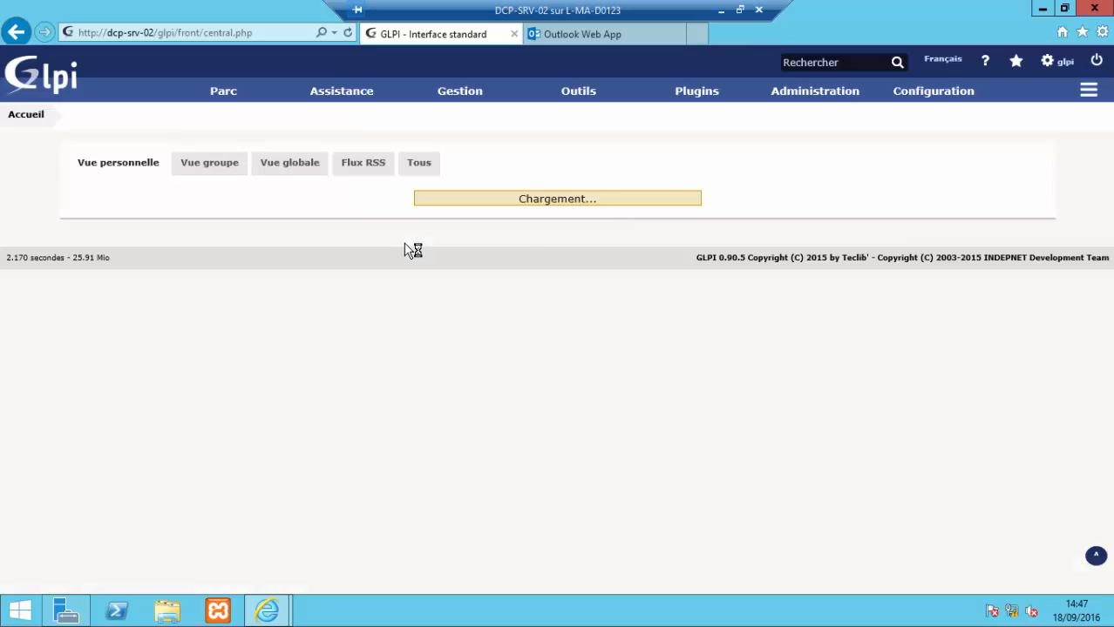
mouse_move(774, 87)
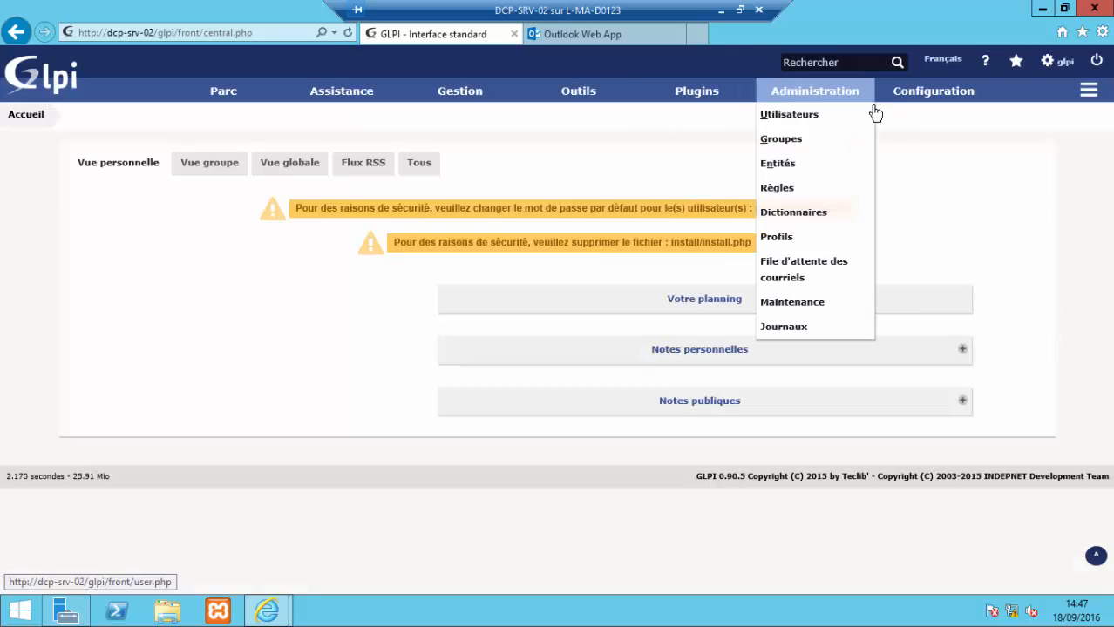
mouse_move(909, 93)
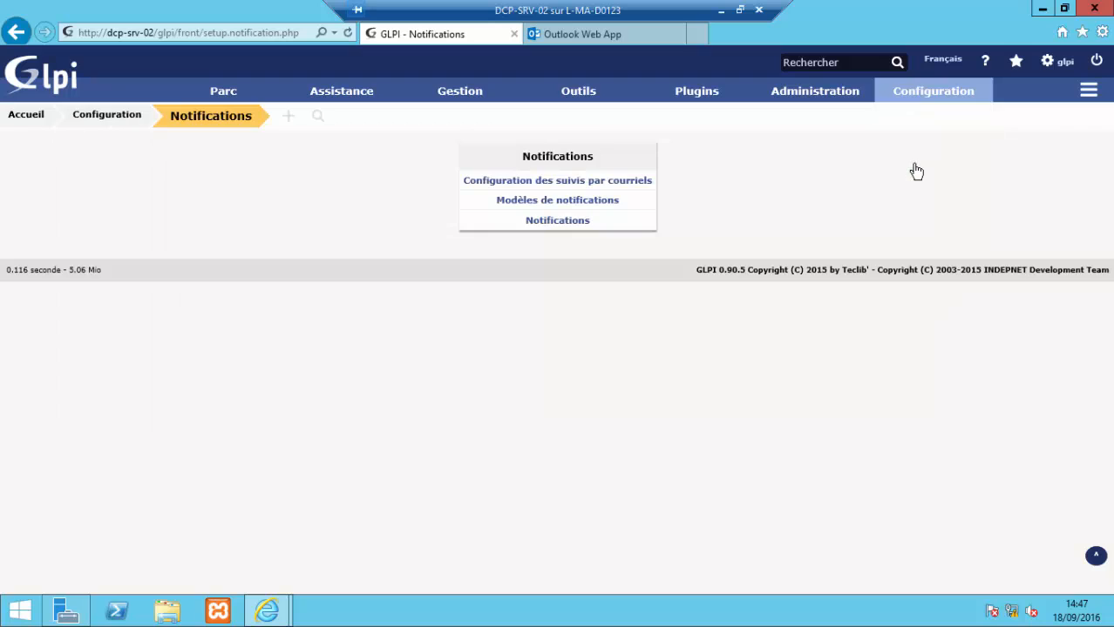
Step: Enable e-mail follow-up and use the support mailbox as both administrator and reply-to address
left_click(552, 189)
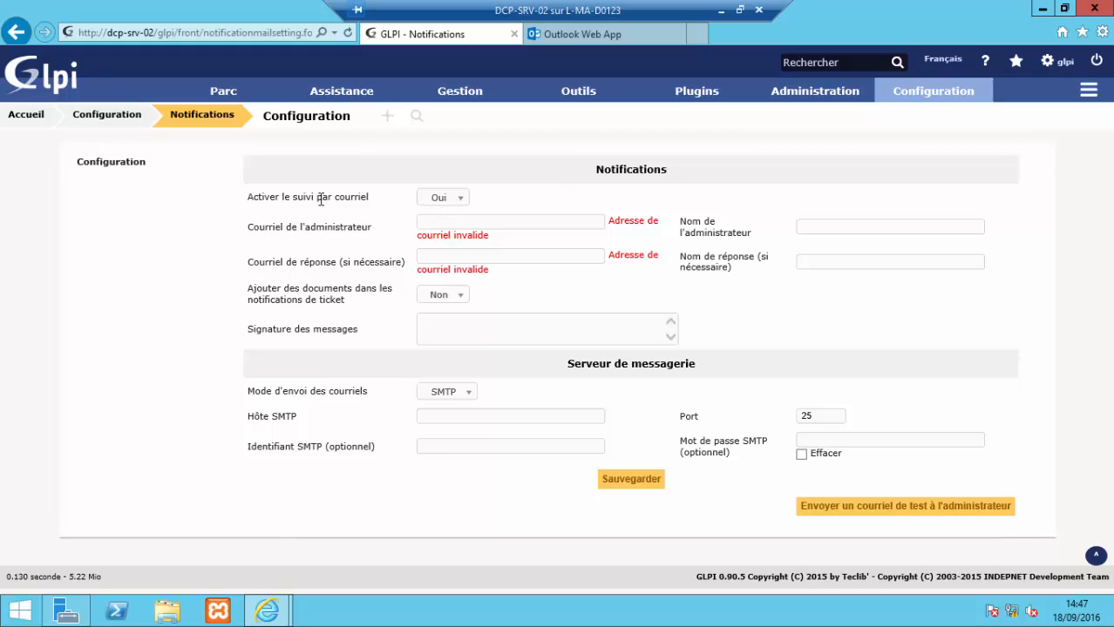
left_click(458, 202)
left_click(459, 202)
left_click(478, 225)
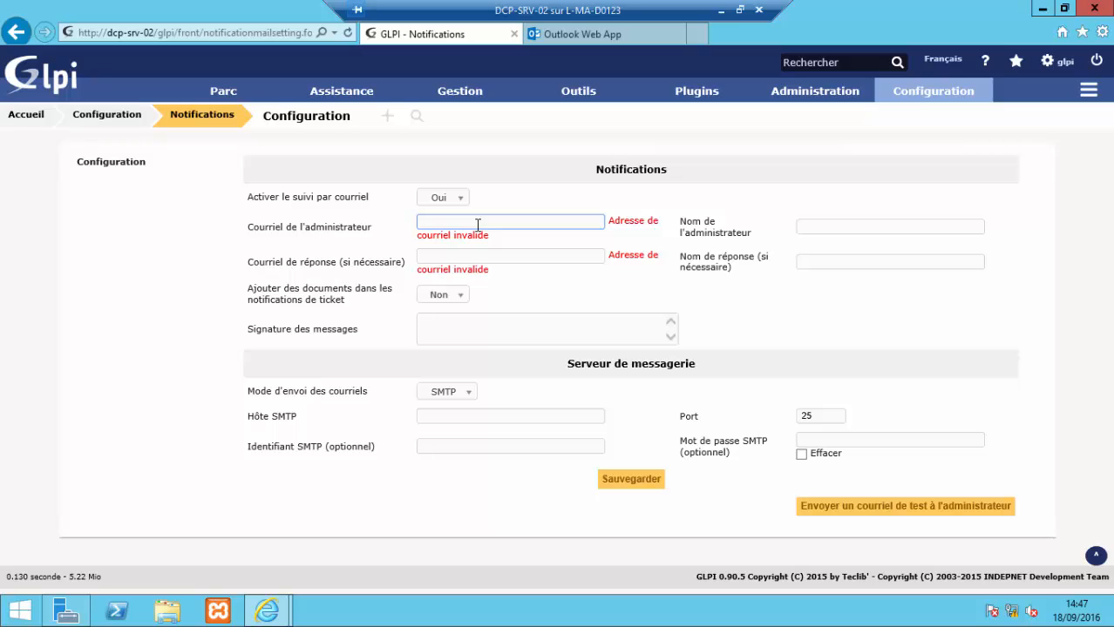
left_click_drag(516, 222, 388, 234)
key("ctrl+c")
left_click(446, 261)
key("ctrl+v")
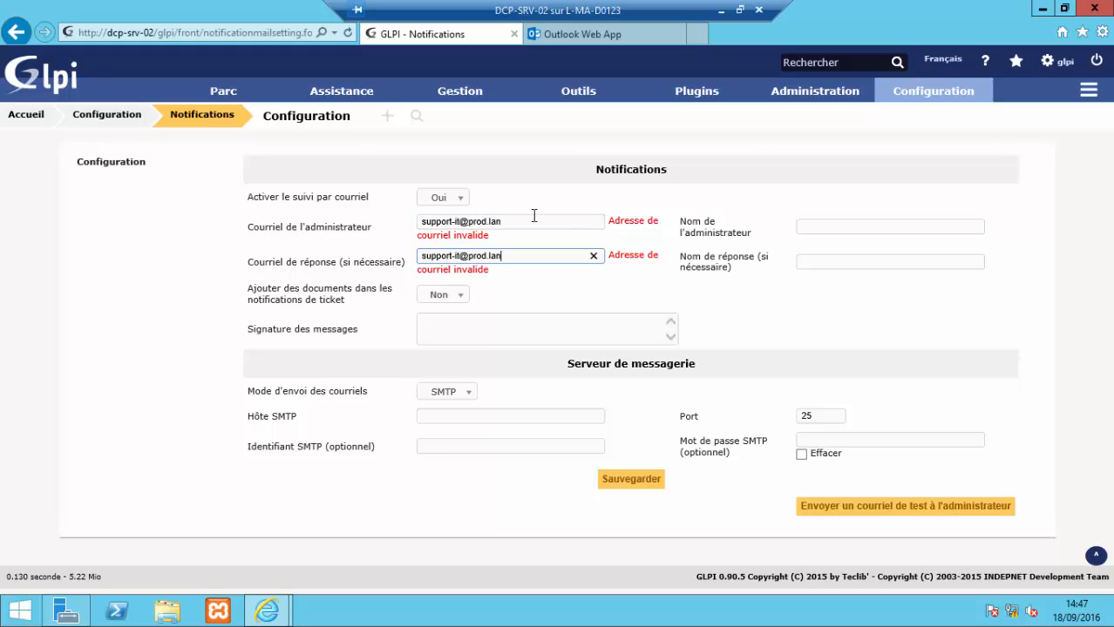
Step: Use the support account name as both the administrator name and the reply-to name
left_click(459, 221)
left_click_drag(417, 226, 407, 225)
key("ctrl+c")
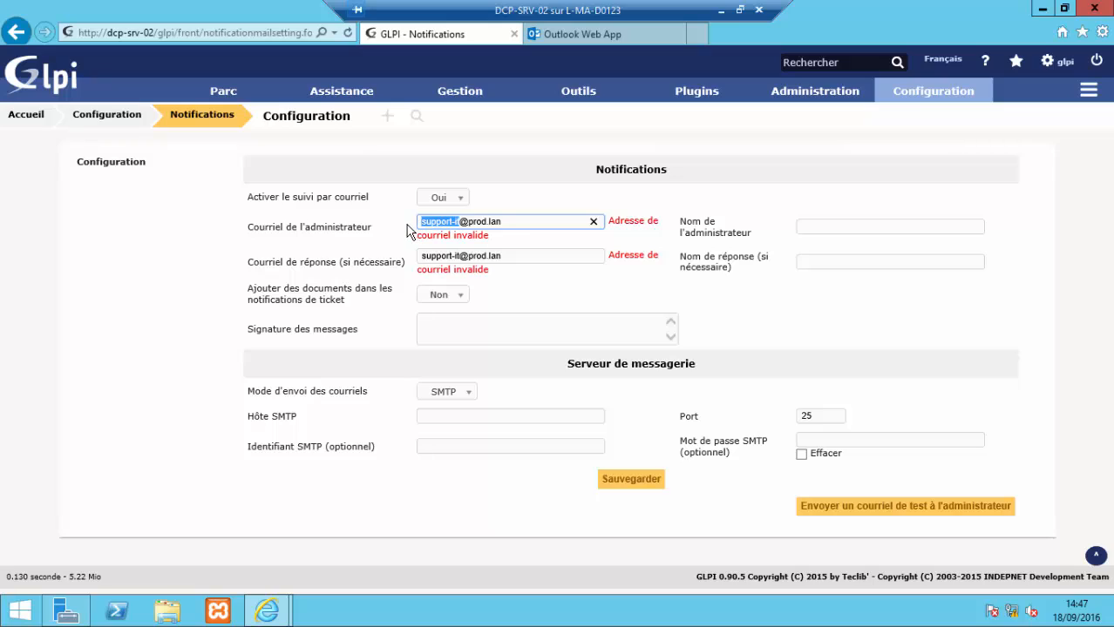
left_click(843, 225)
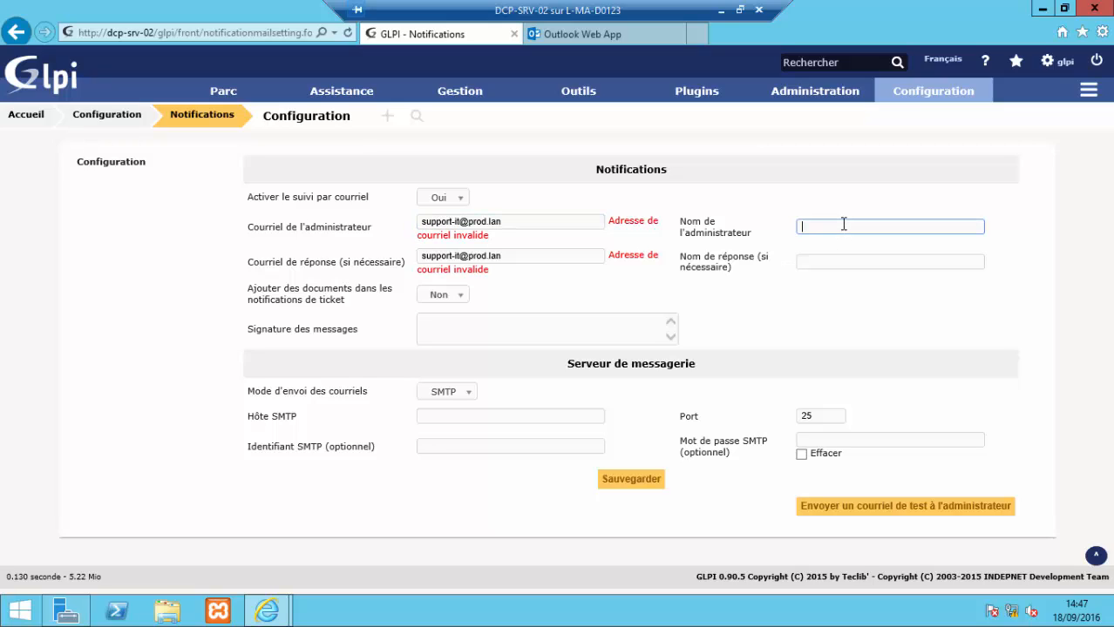
key("ctrl+v")
left_click(858, 257)
key("ctrl+v")
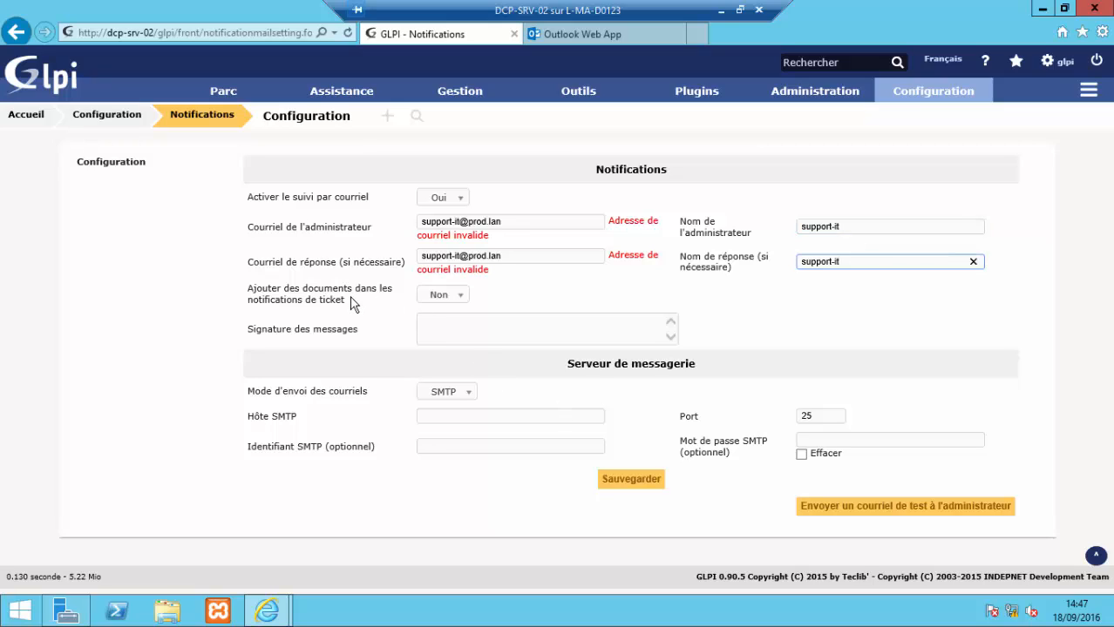
Step: Enter the message signature 'Support Informatique.'
left_click(555, 321)
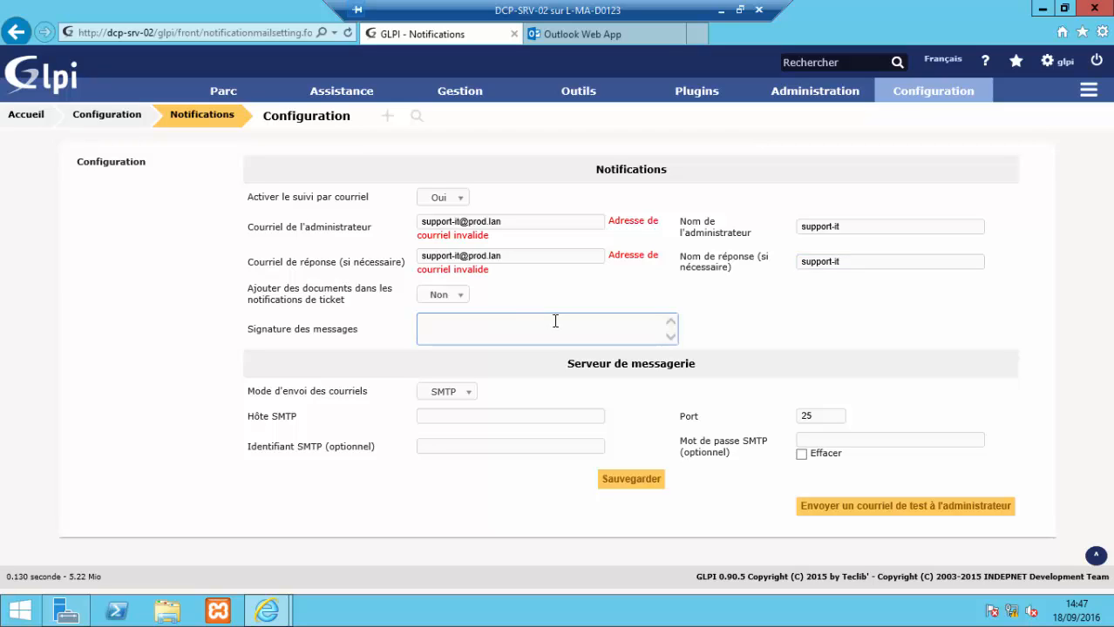
type("su")
type("Supp")
type("ort Infor")
type("matique")
type(".")
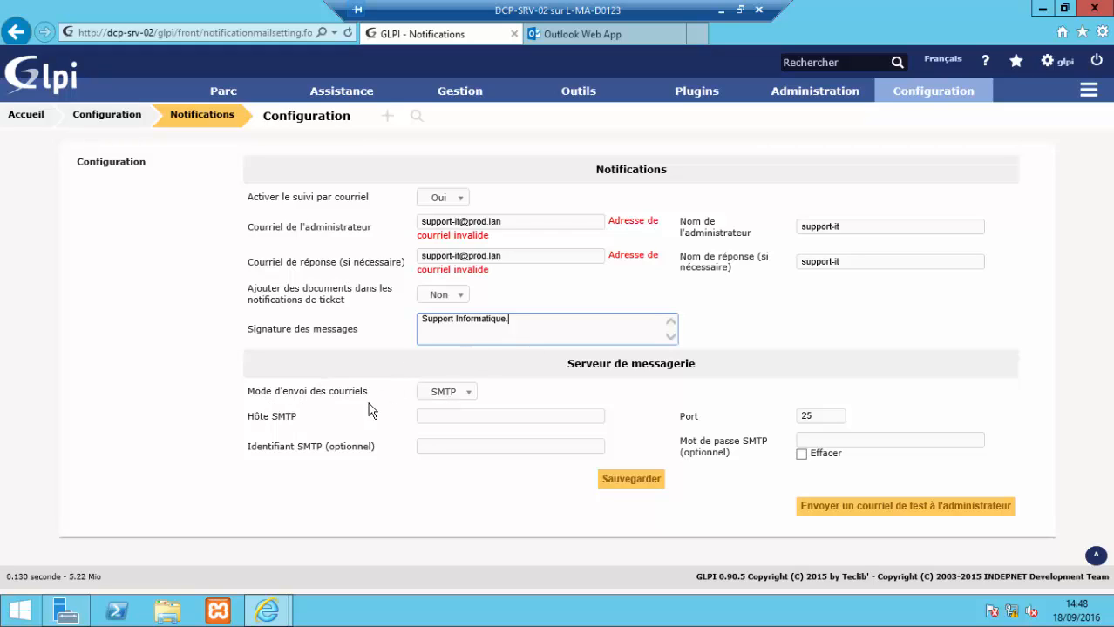
Step: Keep SMTP mode with host 11.0.0.4, save, and send the administrator a test e-mail
left_click(467, 398)
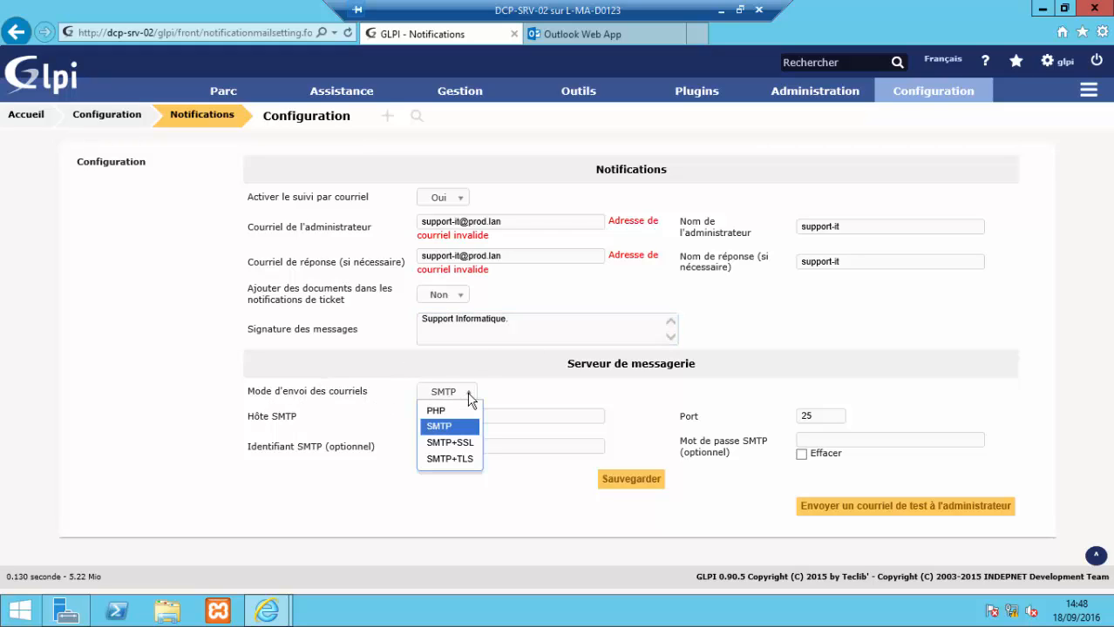
left_click(468, 403)
left_click(471, 417)
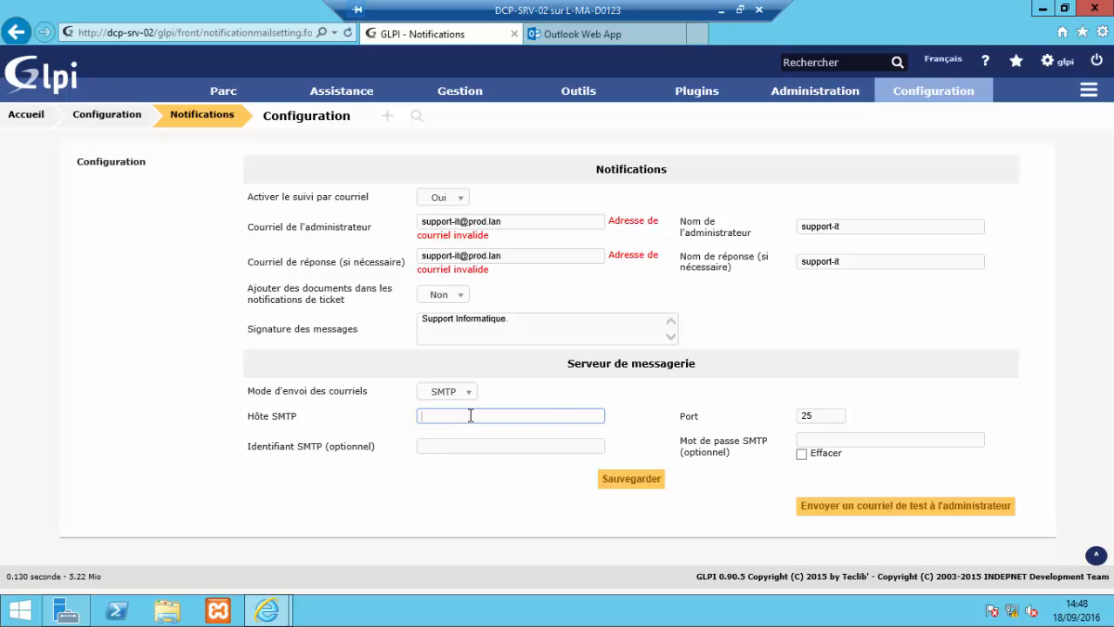
type("11.0.0.4")
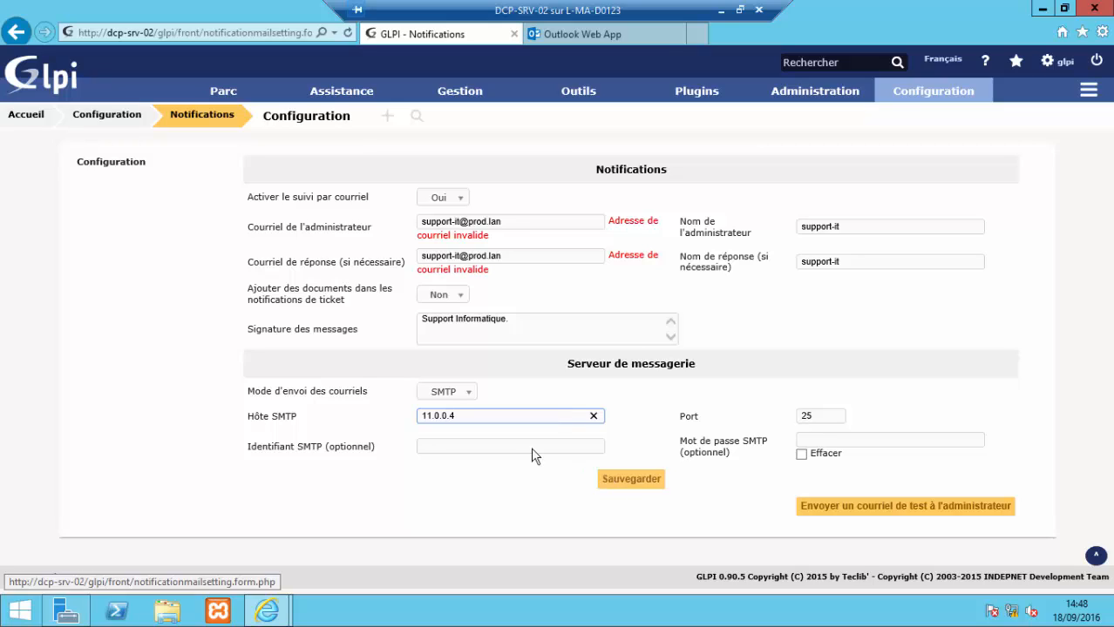
left_click(646, 487)
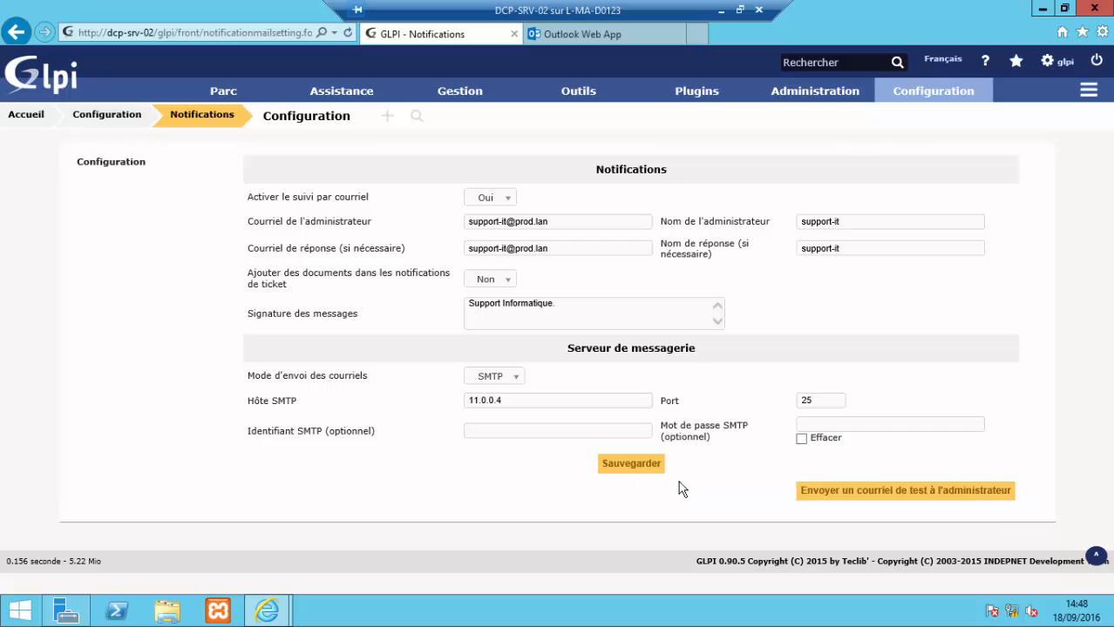
left_click(854, 499)
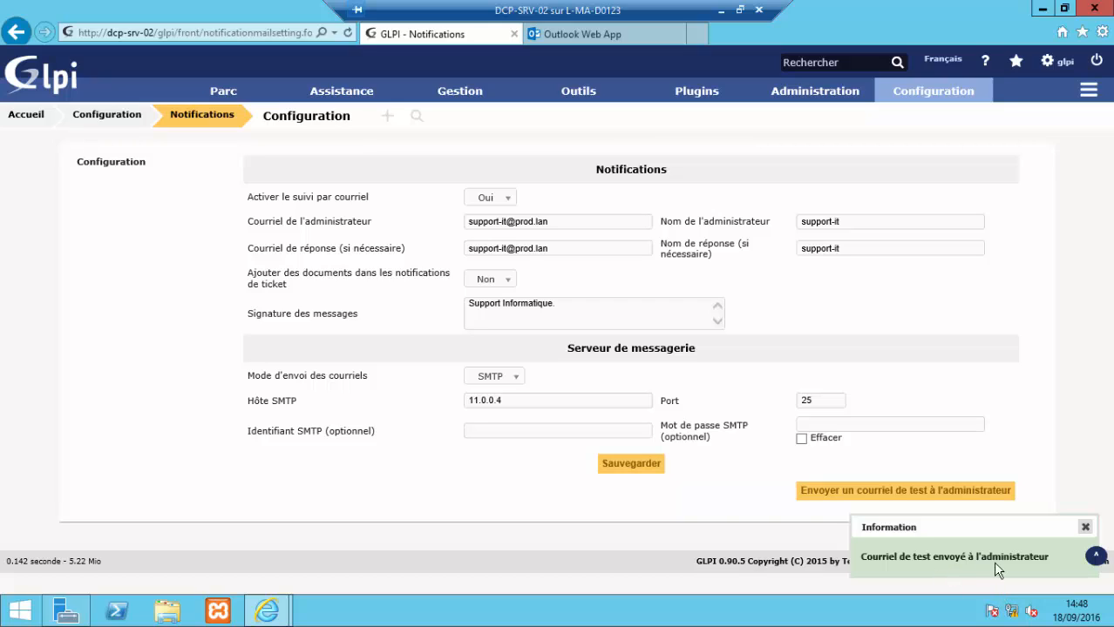
left_click(620, 34)
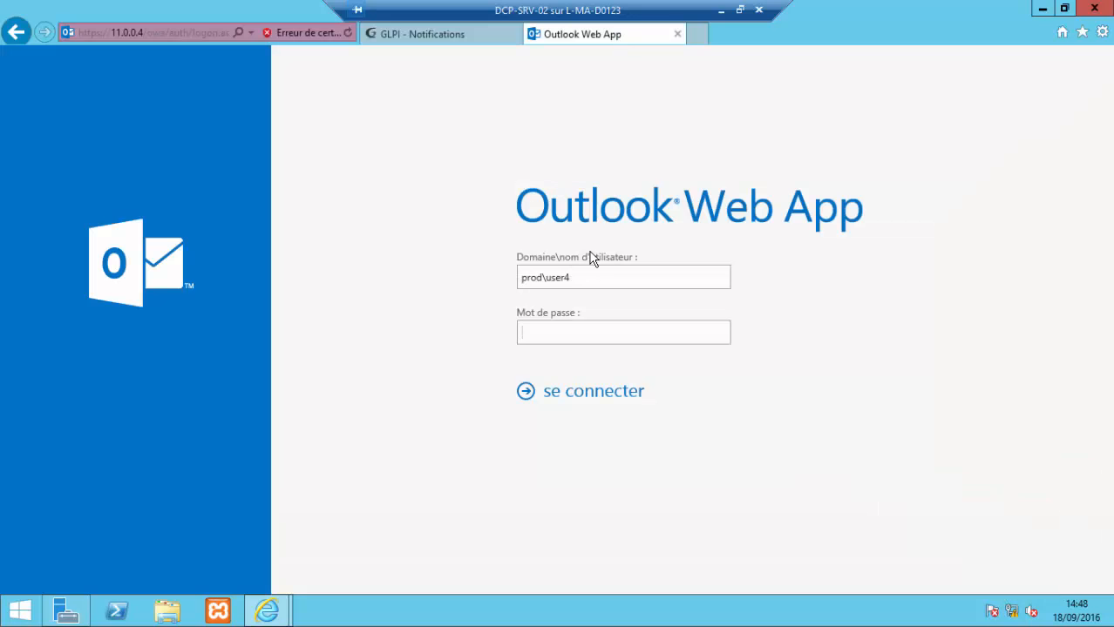
Step: Sign in to Outlook Web App with the support-it account
left_click(609, 280)
key("BackSpace")
key("BackSpace")
key("BackSpace")
key("BackSpace")
key("BackSpace")
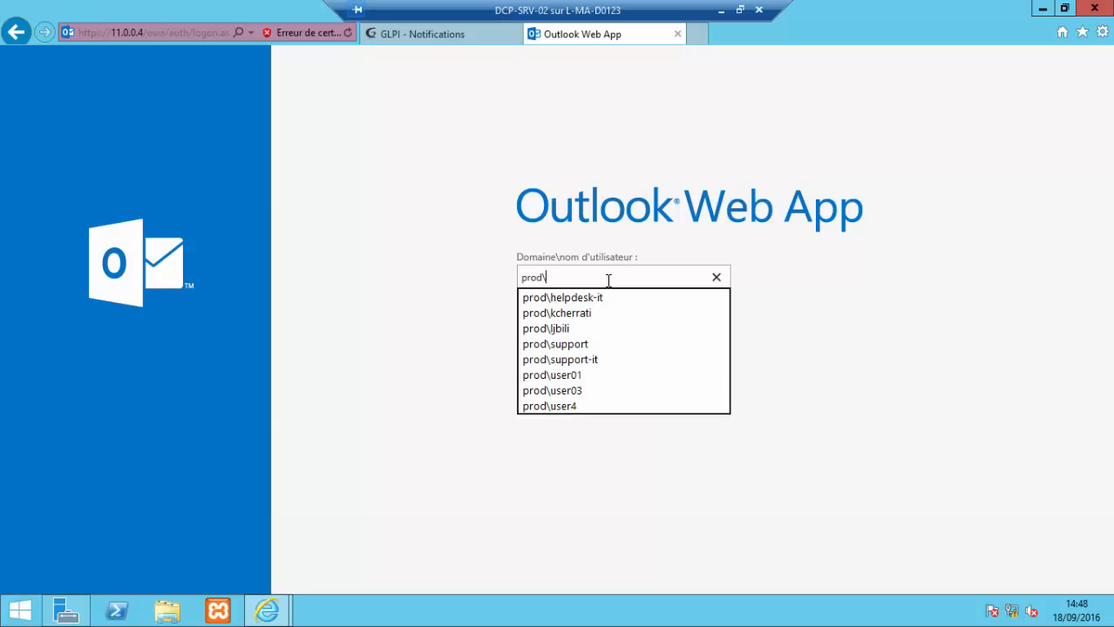
type("s")
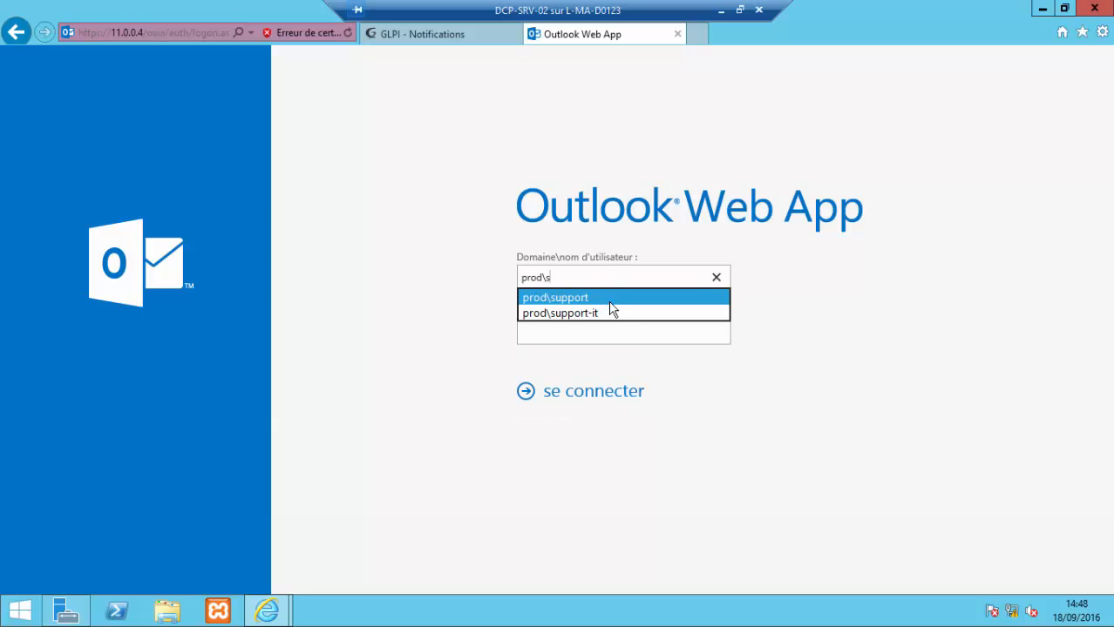
left_click(617, 316)
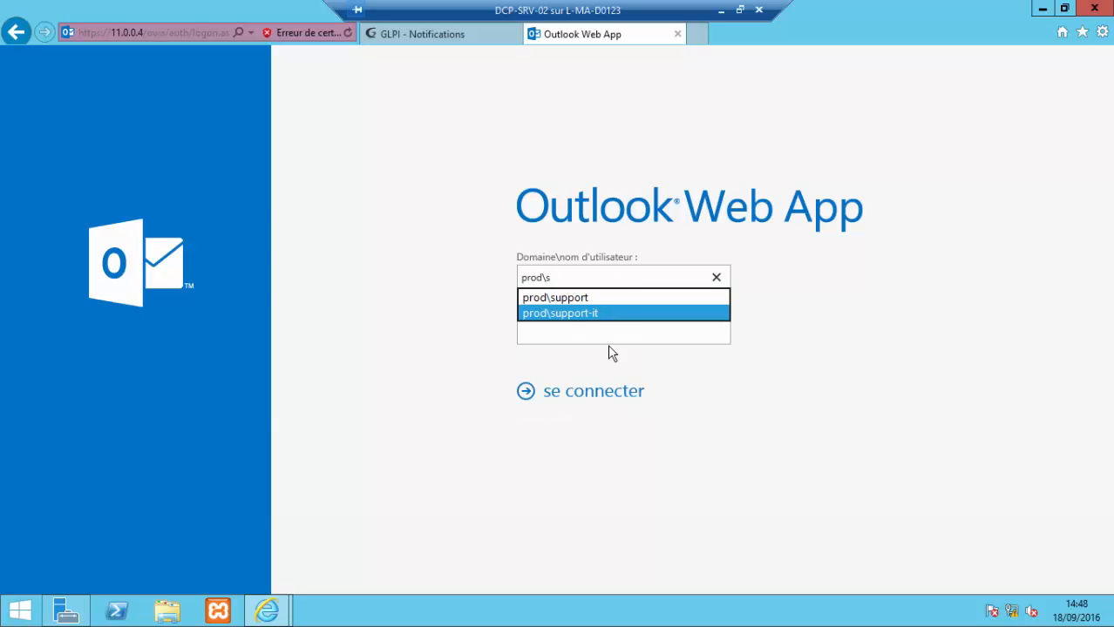
left_click(607, 391)
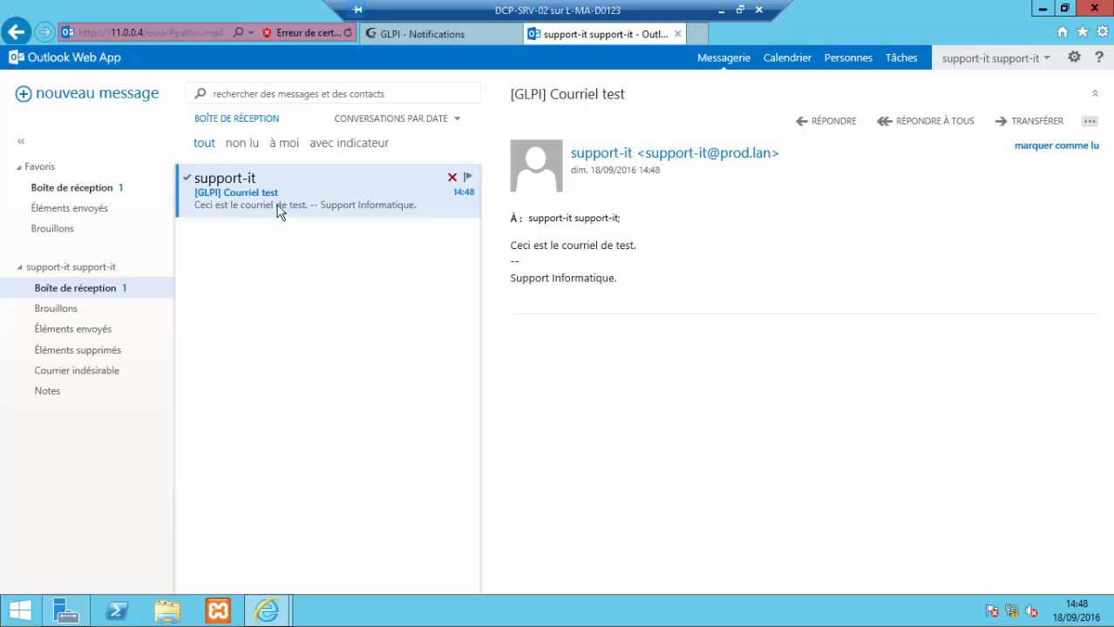
Step: Check the inbox for the '[GLPI] Courriel test' message, then return to GLPI
left_click(80, 310)
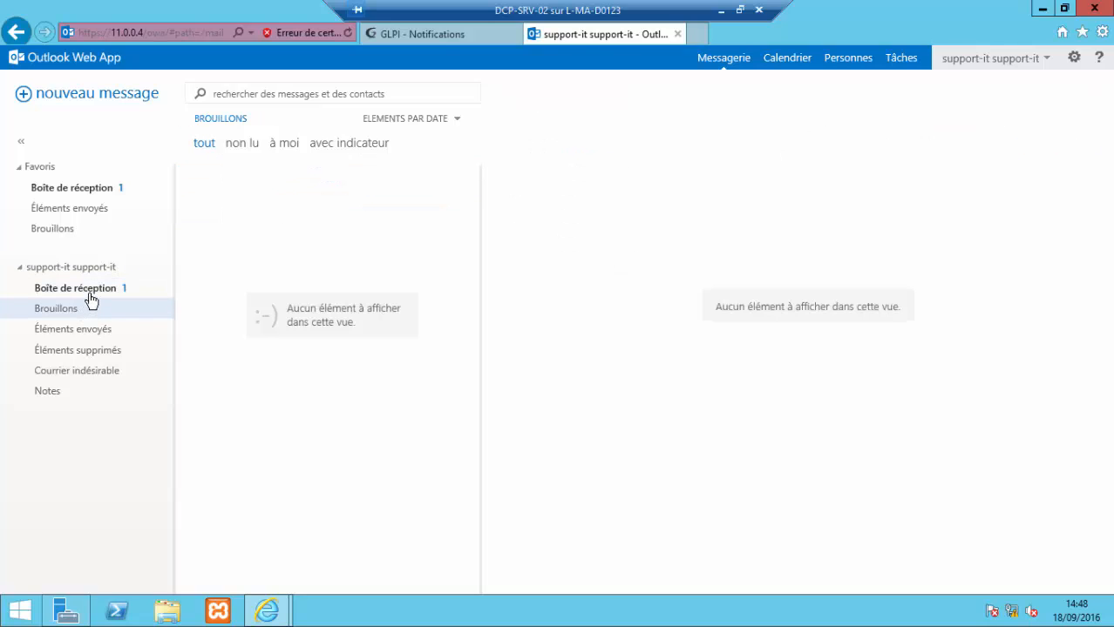
left_click(89, 292)
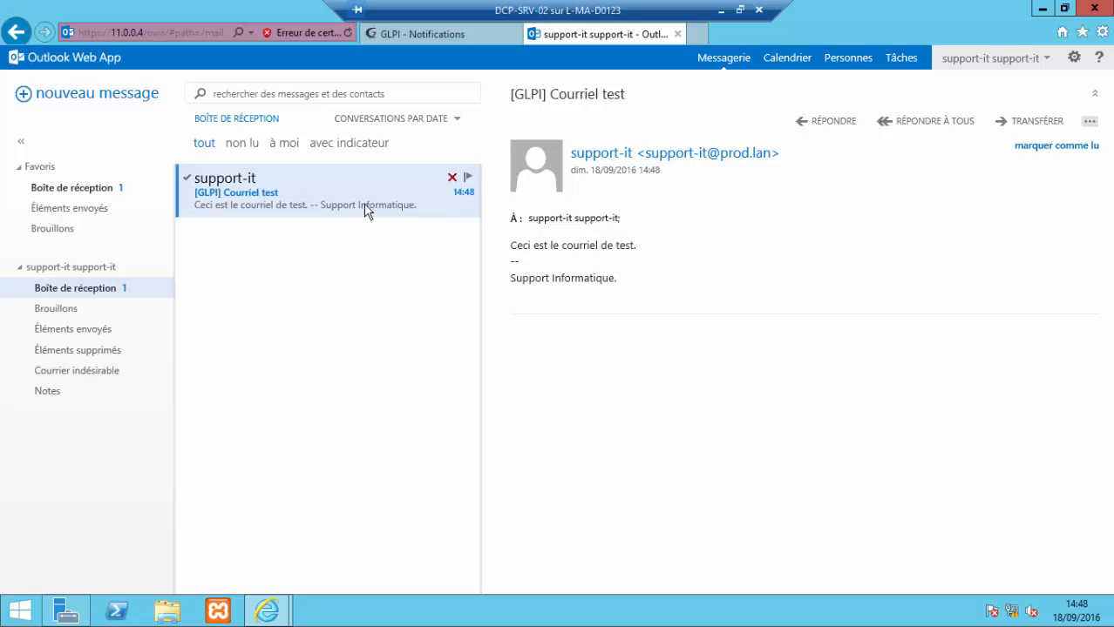
left_click(435, 34)
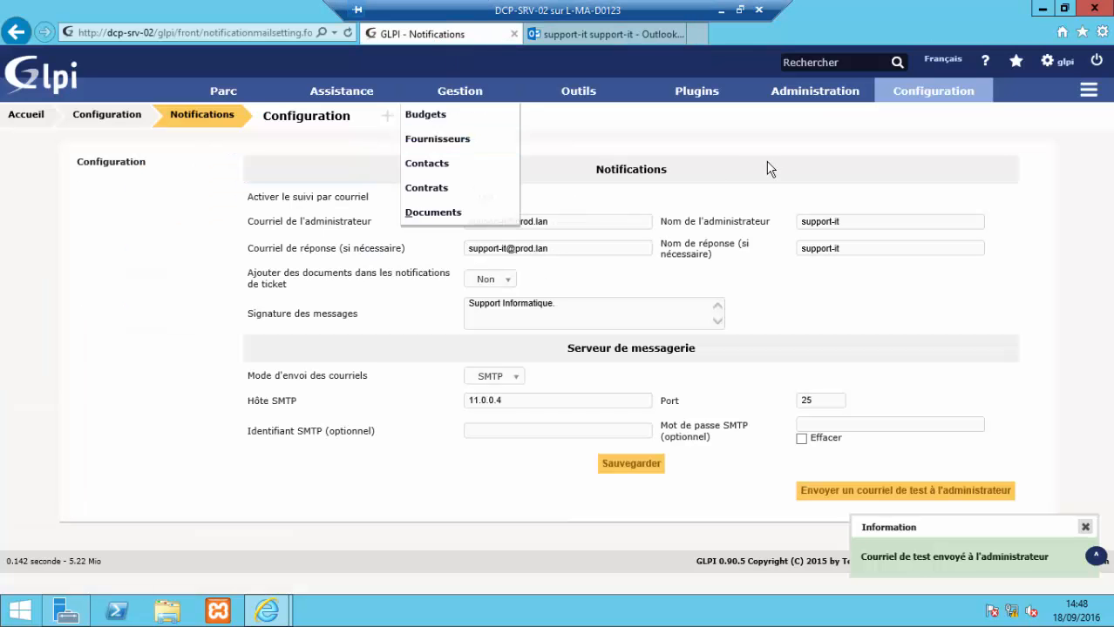
Step: Log out of GLPI, log back in as user01, and start a new ticket
left_click(1098, 62)
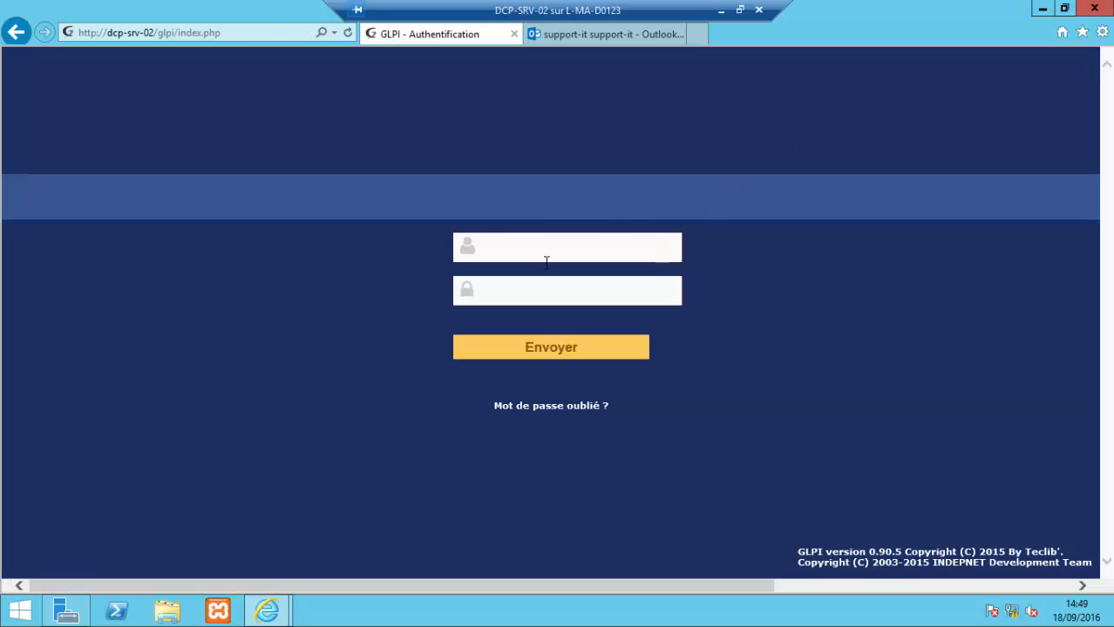
left_click(549, 251)
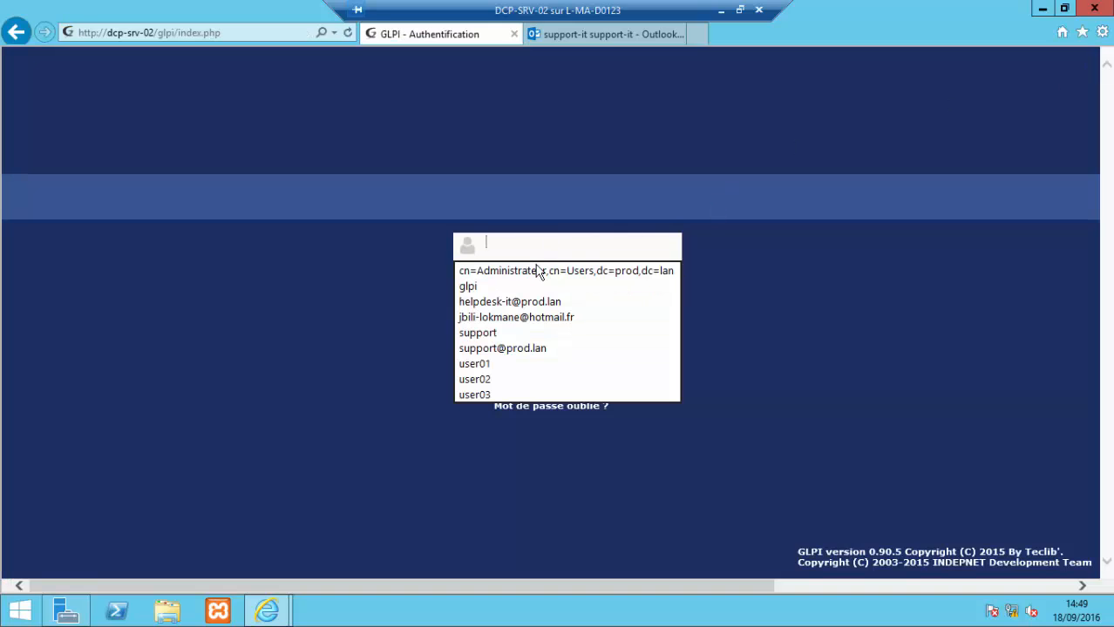
left_click(527, 364)
left_click(556, 358)
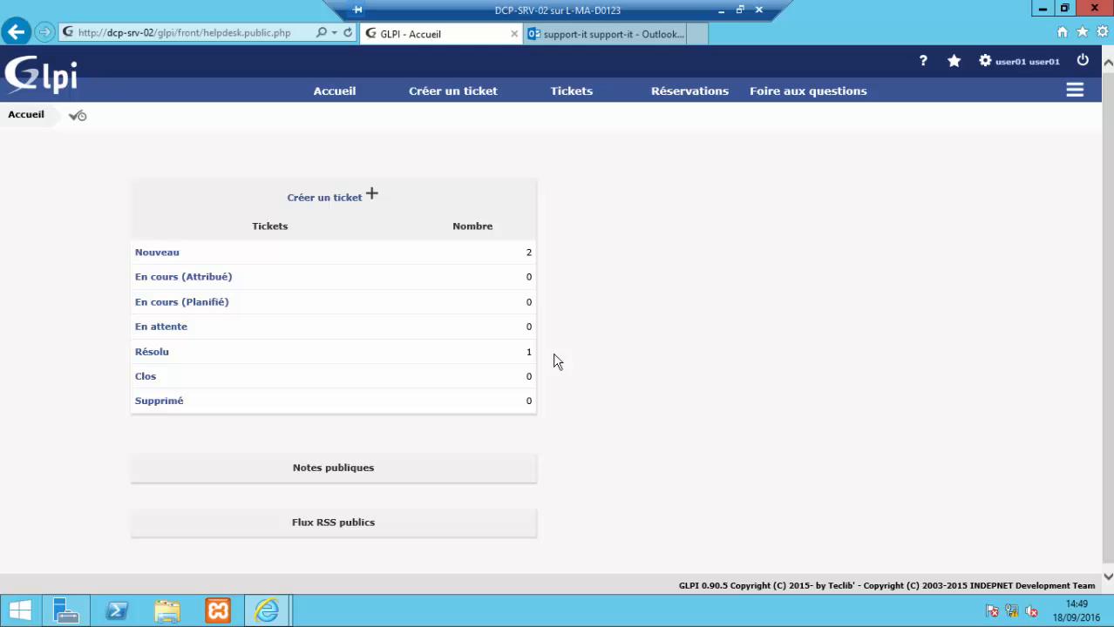
left_click(370, 198)
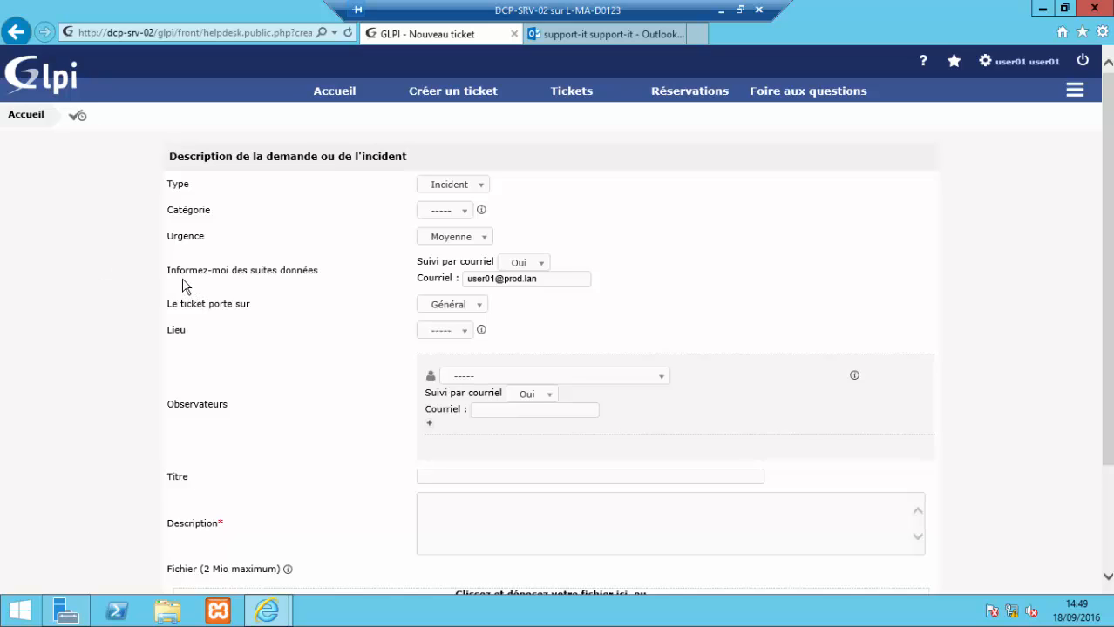
Step: Leave e-mail follow-up on and keep Incident as the ticket type
left_click_drag(168, 270, 321, 270)
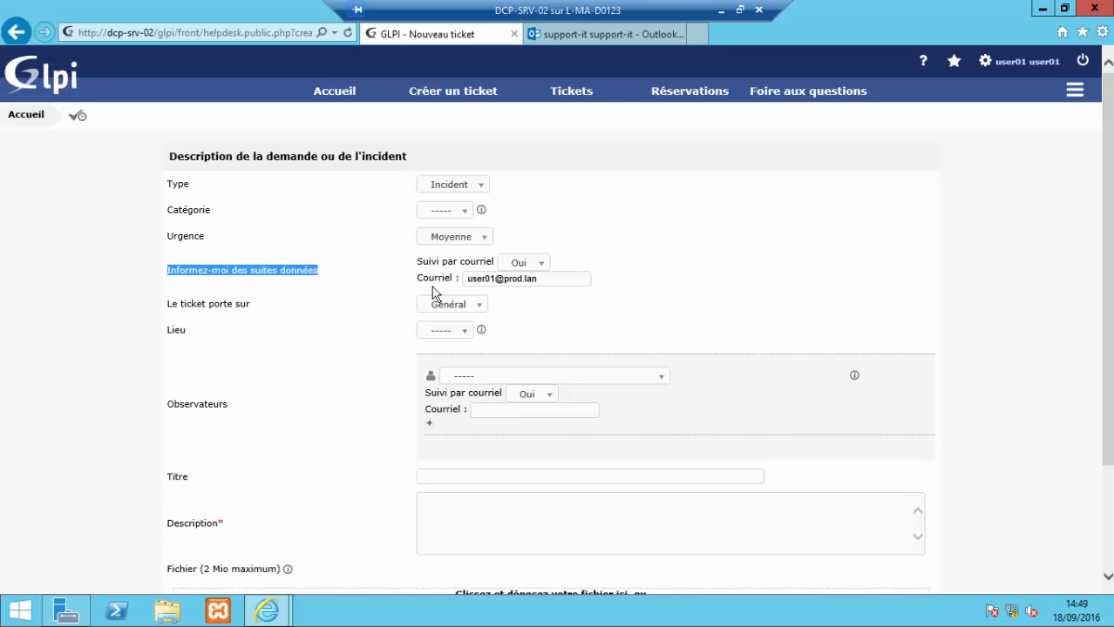
left_click_drag(433, 293, 465, 279)
left_click(558, 279)
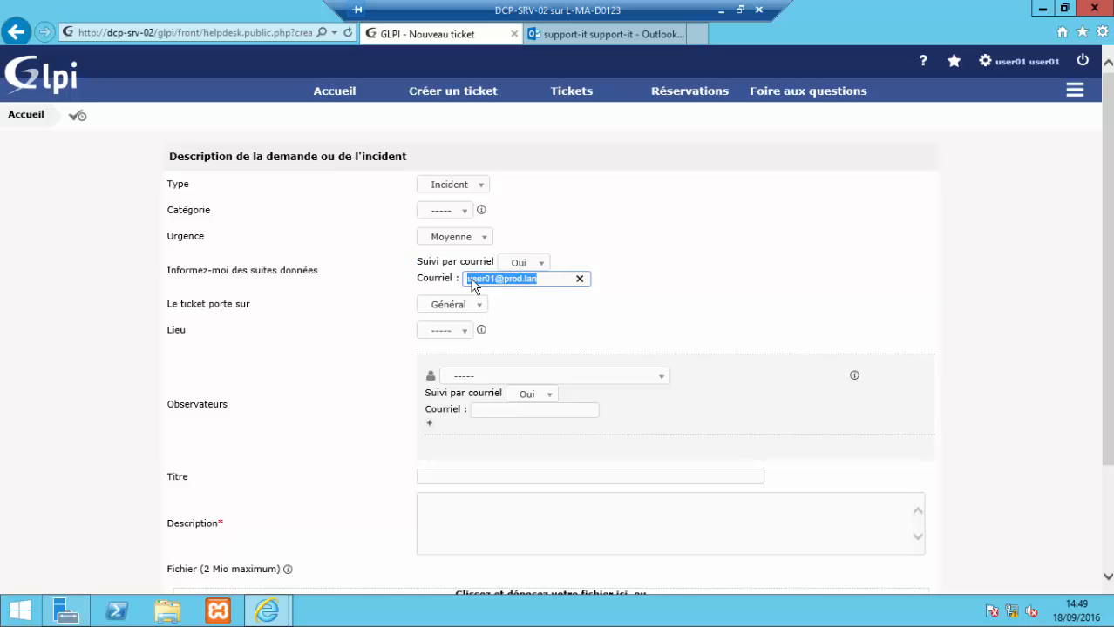
left_click(667, 290)
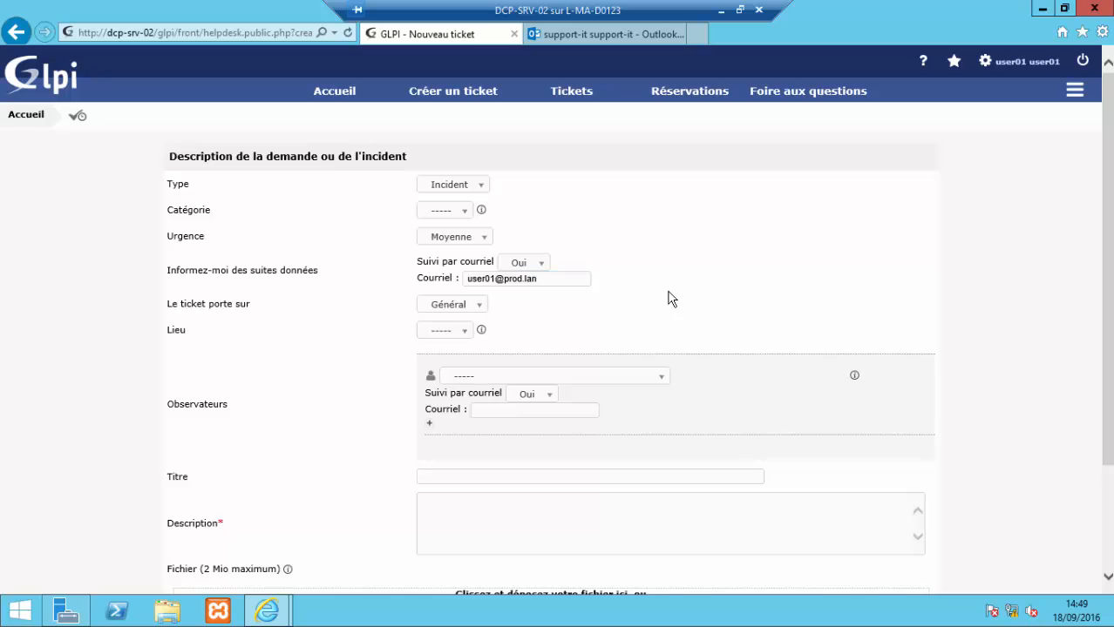
left_click(476, 188)
left_click(476, 188)
Step: Title the ticket 'incident logiciel outlook', add a polite description asking for handling, and submit
left_click(521, 475)
type("inc")
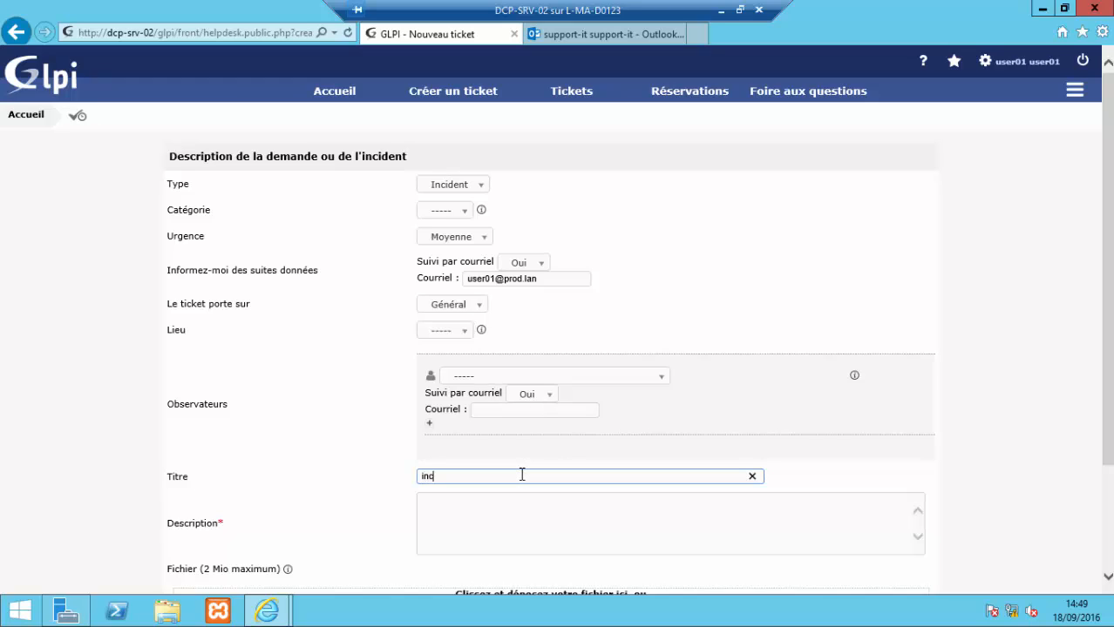
type("ident logiciel outlook")
left_click(535, 513)
type("merci d")
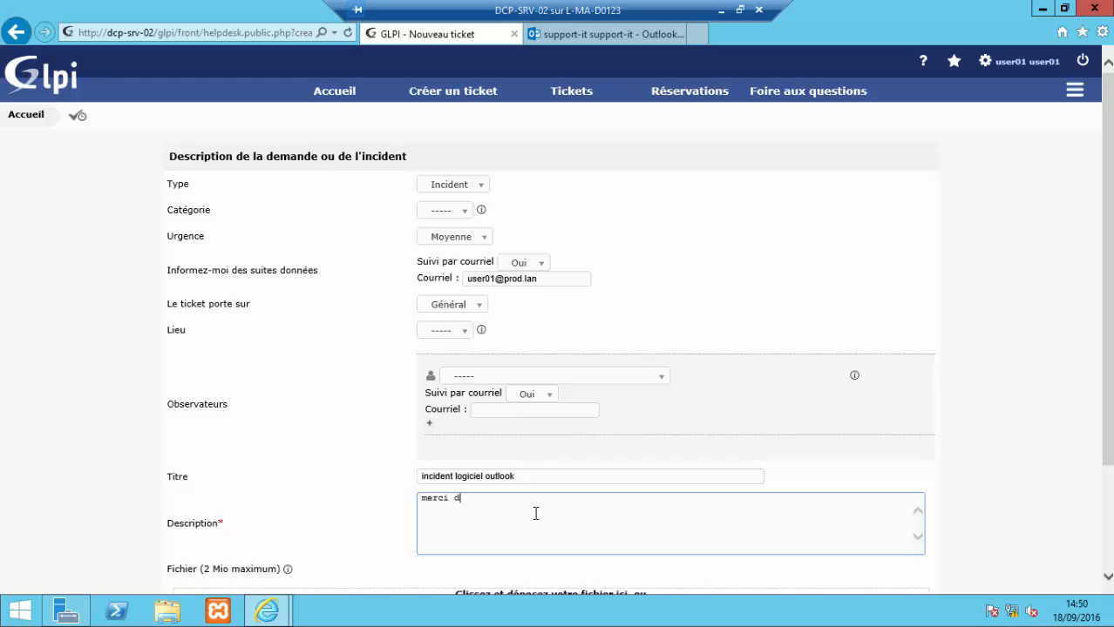
type("e me traitt")
type("er")
key("BackSpace")
type("ma demande,  cord")
type("ialemen")
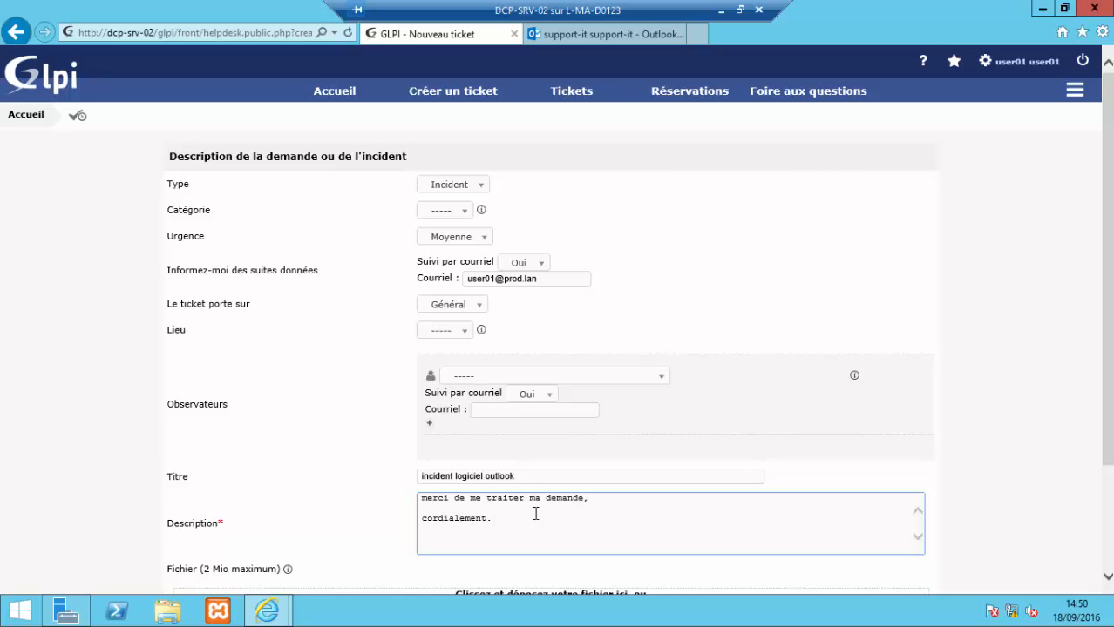
scroll(663, 450, "down", 3)
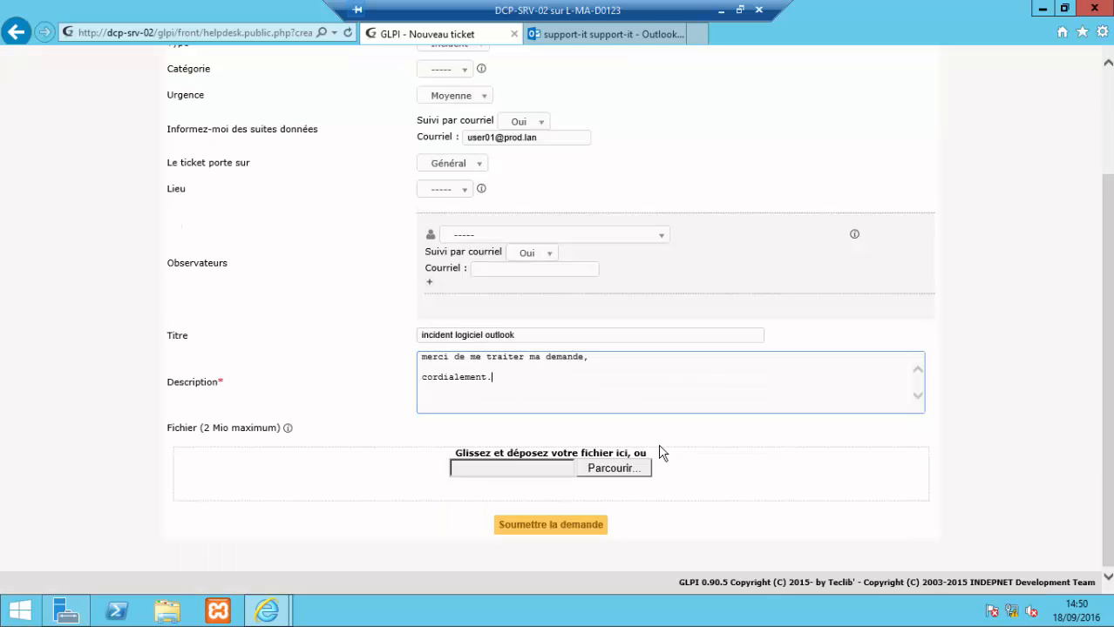
left_click(546, 526)
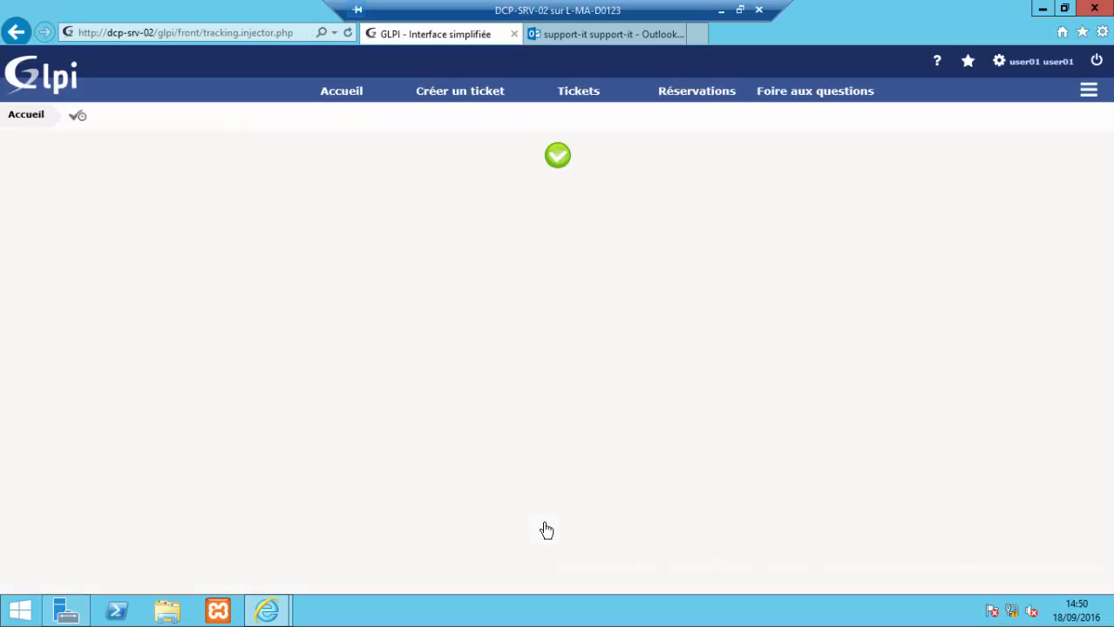
Step: Read the '[GLPI #0000009] Nouveau ticket incident logiciel outlook' mail, then sign out
left_click(627, 35)
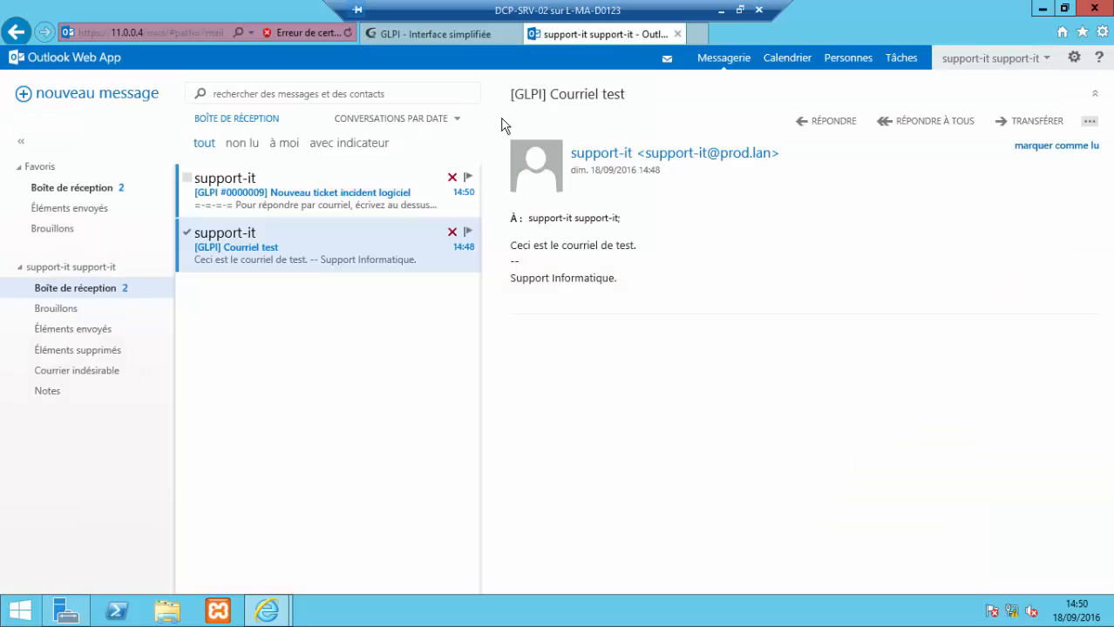
left_click(315, 193)
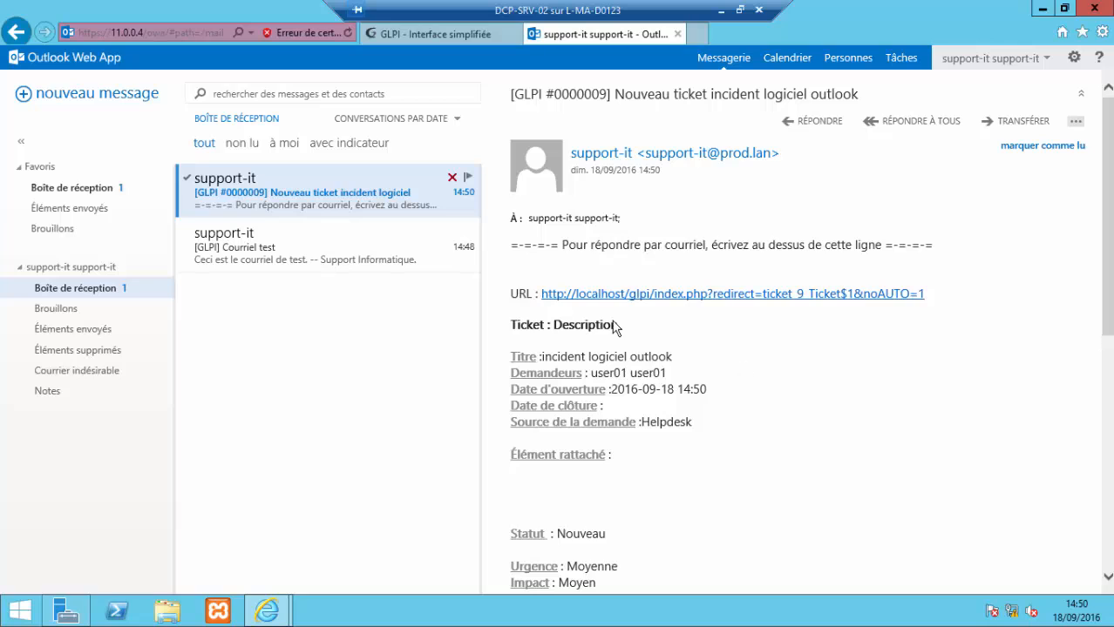
scroll(647, 356, "down", 5)
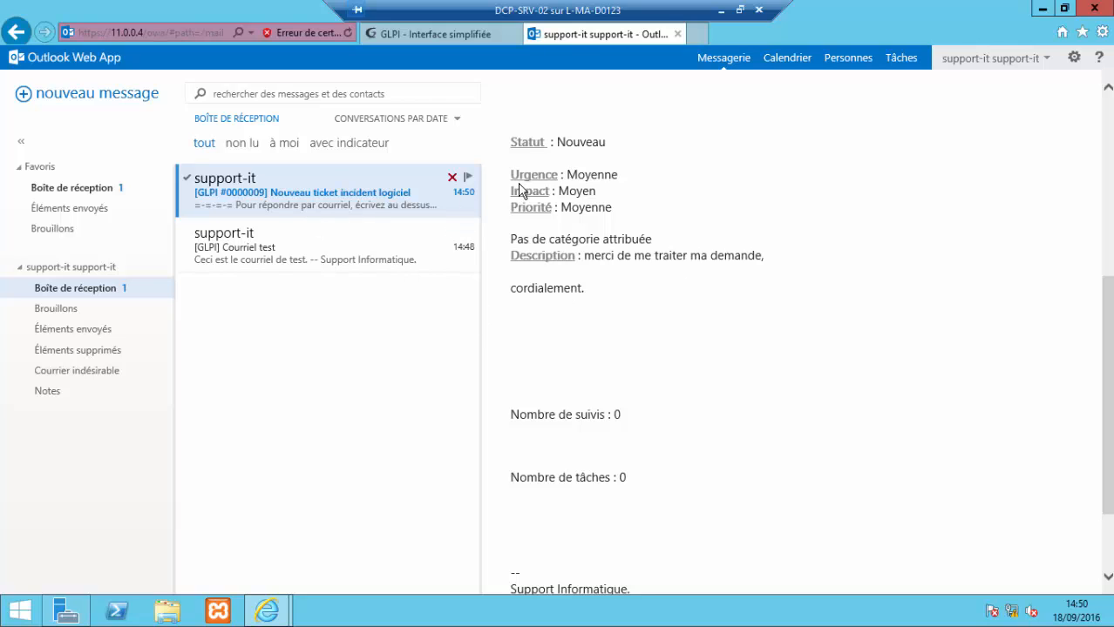
left_click(1046, 61)
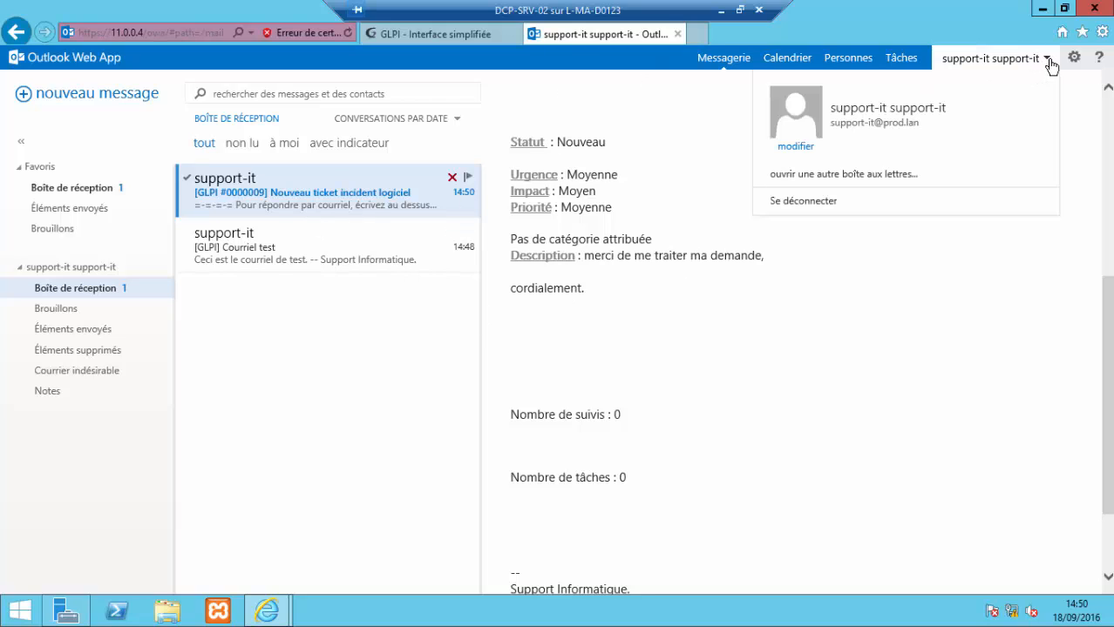
left_click(815, 201)
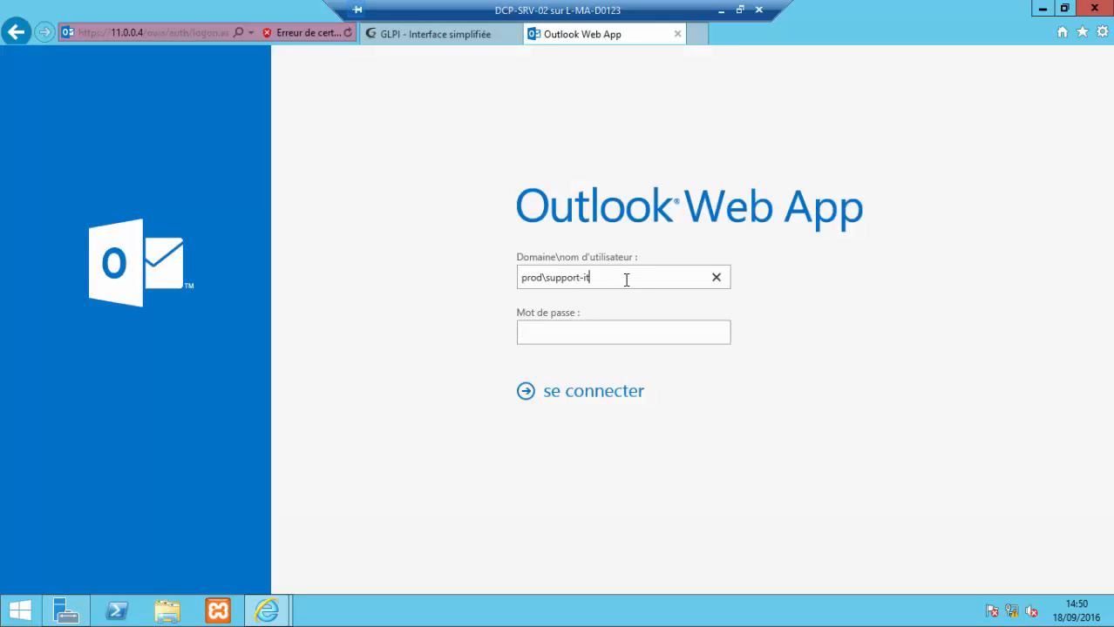
Step: Sign in with the saved mailbox account, open the GLPI #0000009 mail, and return to GLPI
left_click(626, 280)
key("BackSpace")
key("BackSpace")
key("BackSpace")
key("BackSpace")
key("BackSpace")
key("BackSpace")
key("BackSpace")
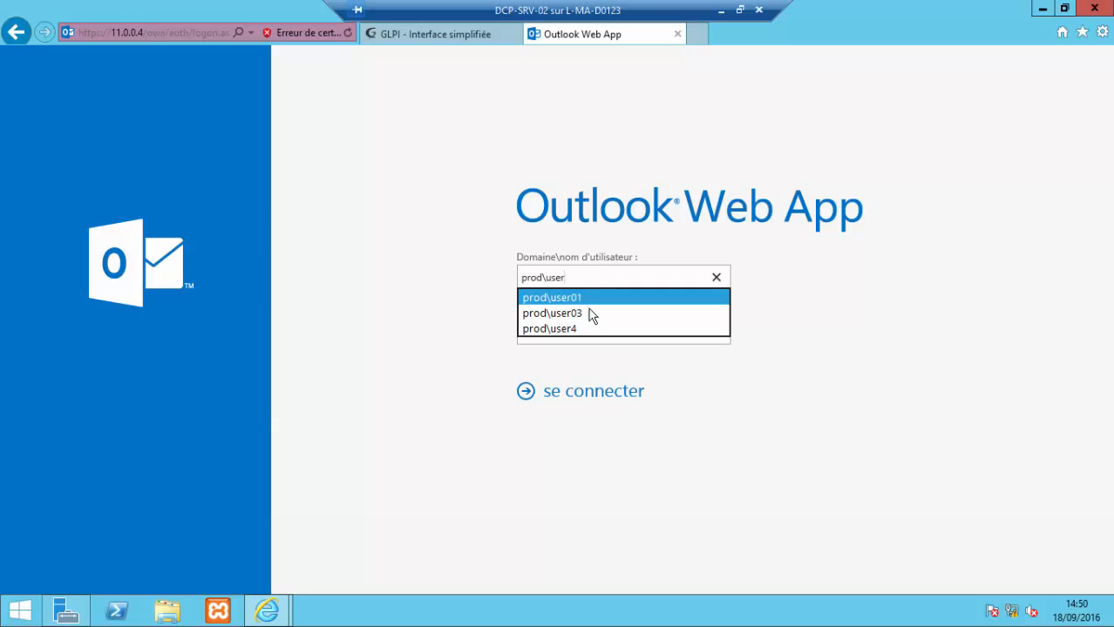
left_click(585, 298)
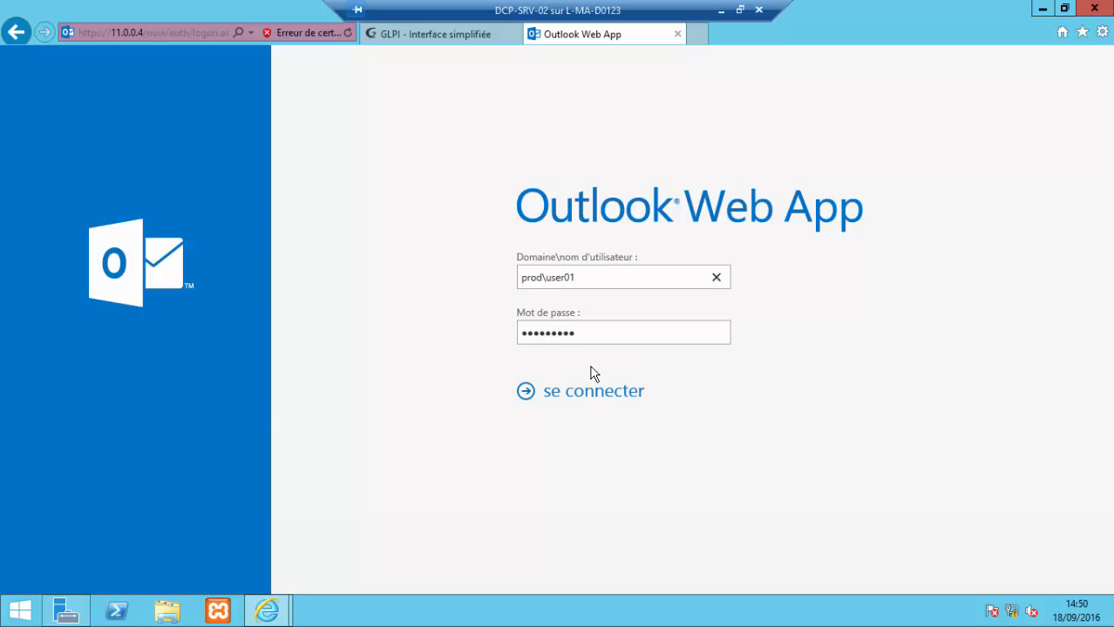
left_click(601, 394)
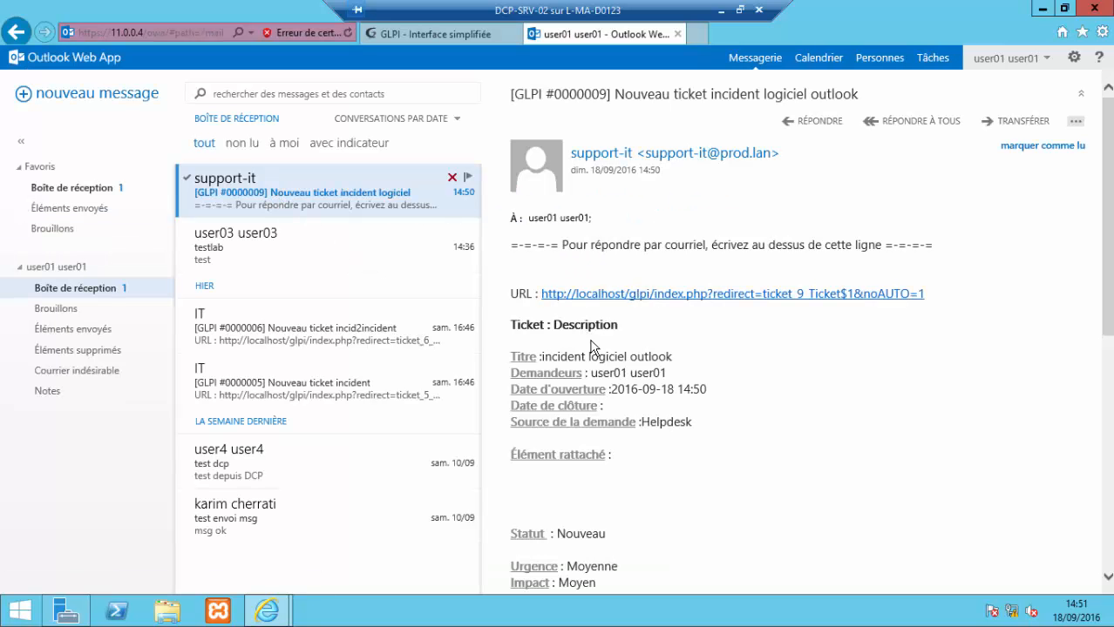
left_click(344, 246)
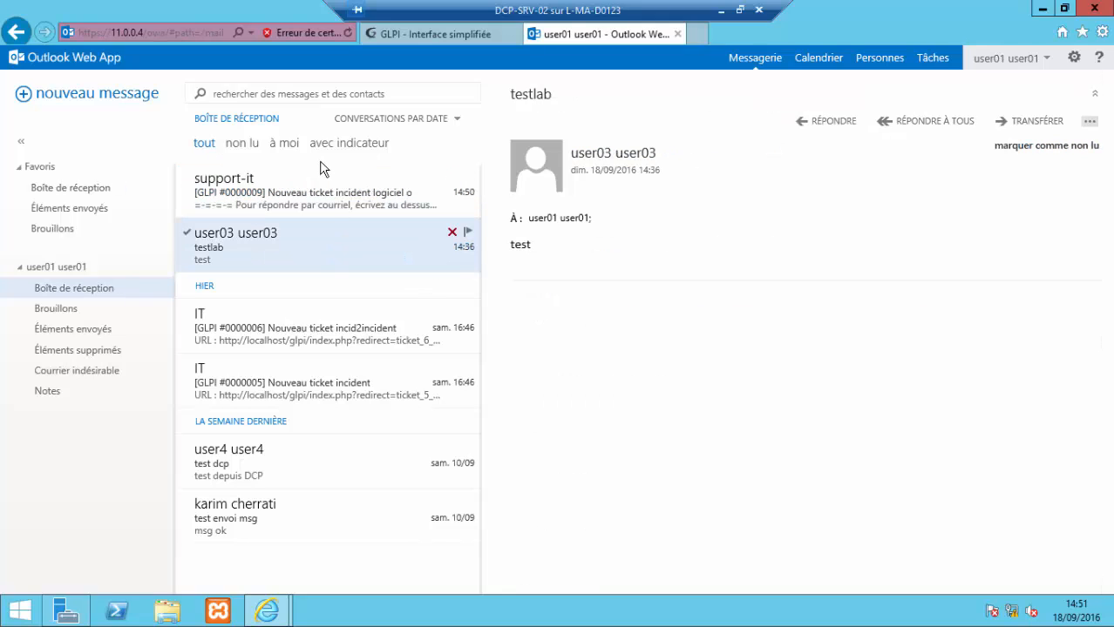
left_click(410, 37)
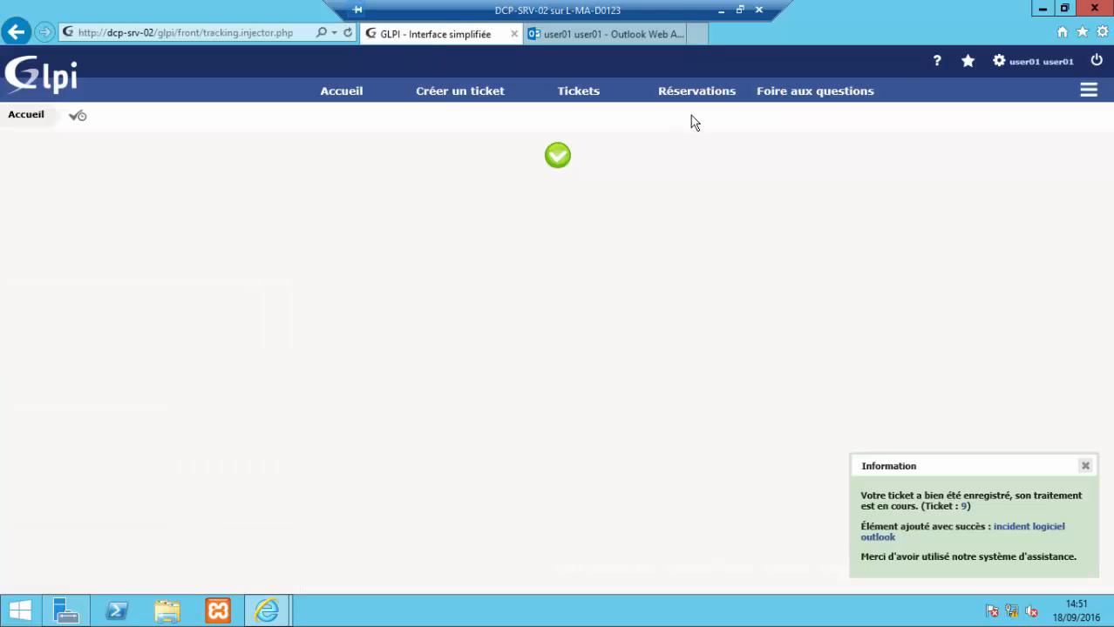
Step: Log out and sign back into GLPI as glpi
left_click(1096, 64)
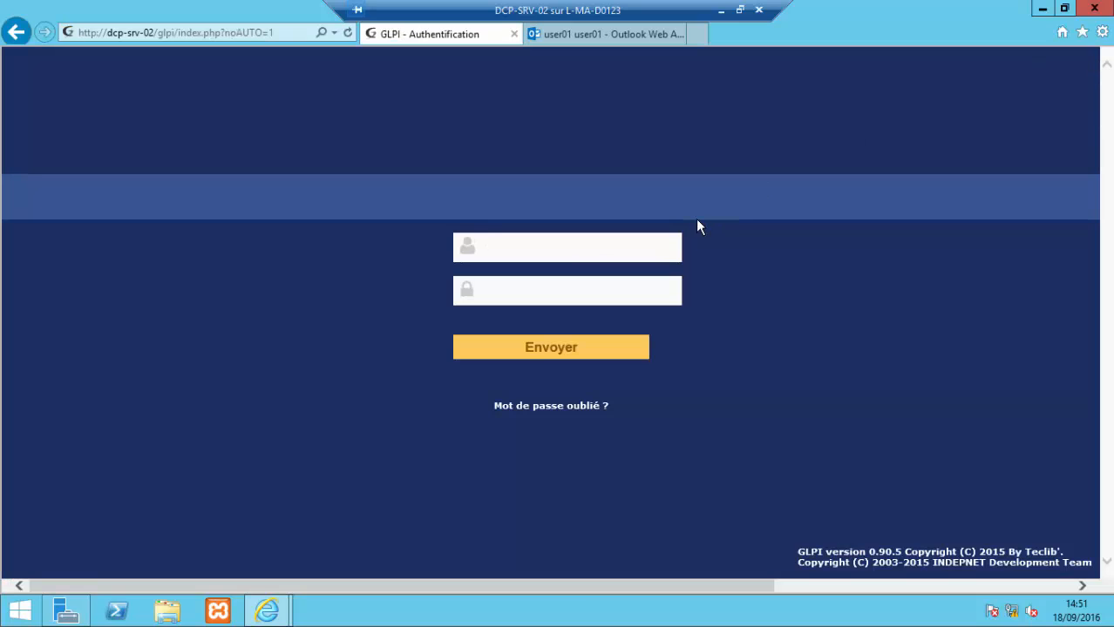
type("glpi")
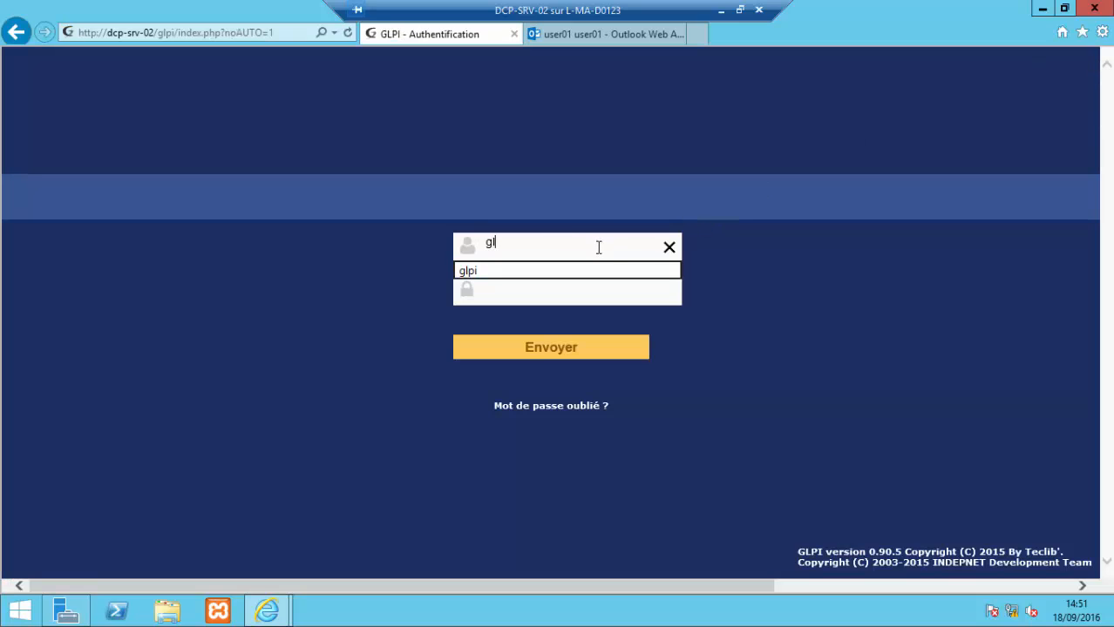
left_click(604, 296)
type("*********")
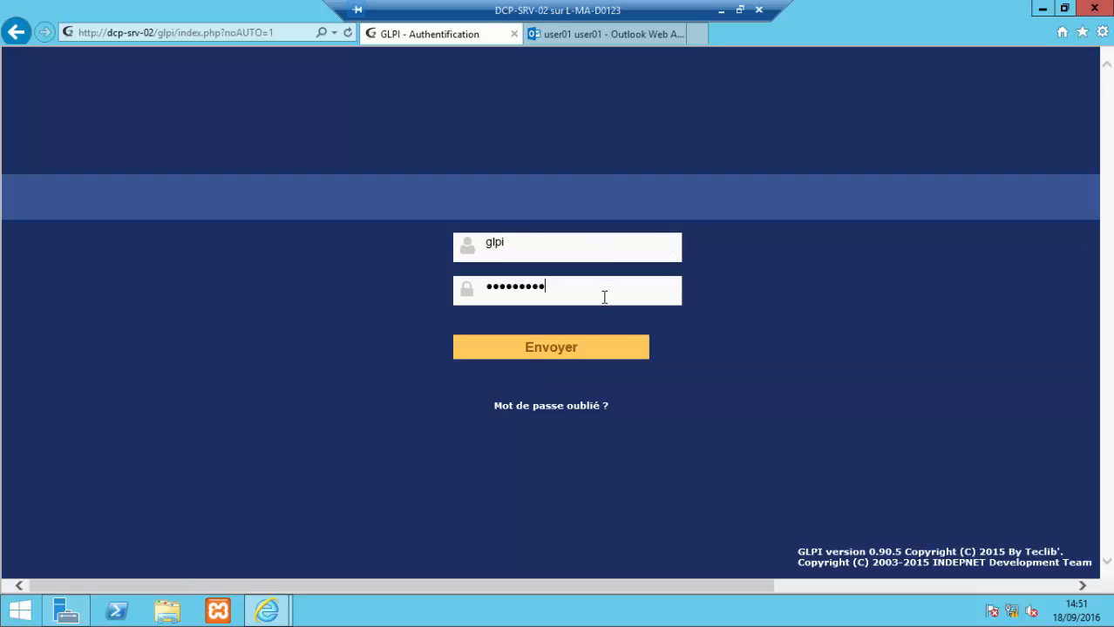
left_click(603, 350)
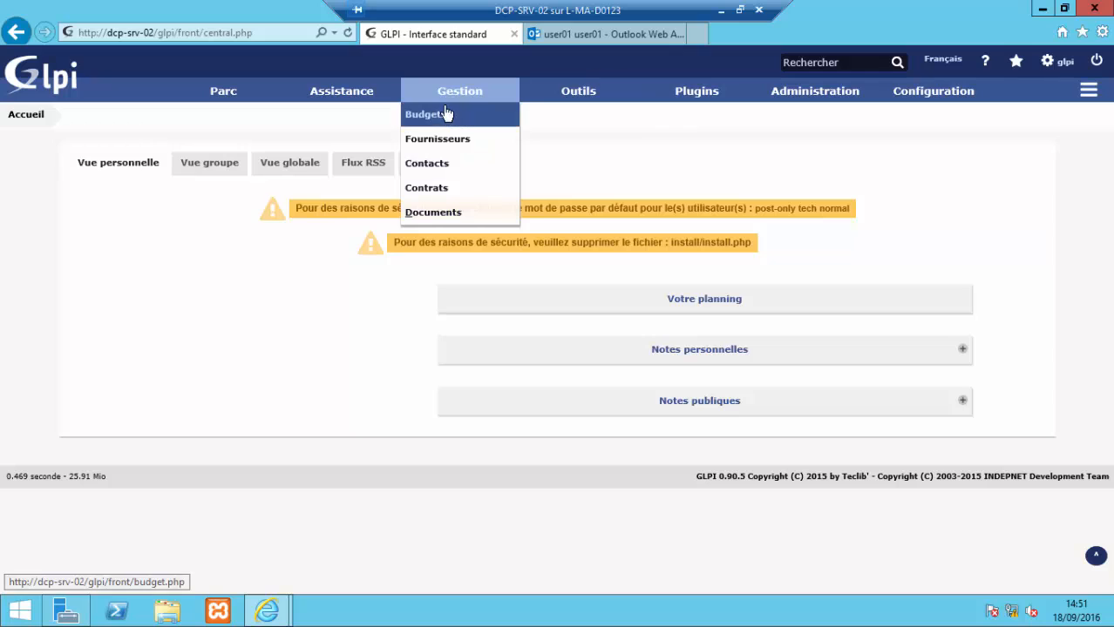
Step: Open ticket 9 'incident logiciel outlook' from the Tickets list and start a Solution
mouse_move(347, 102)
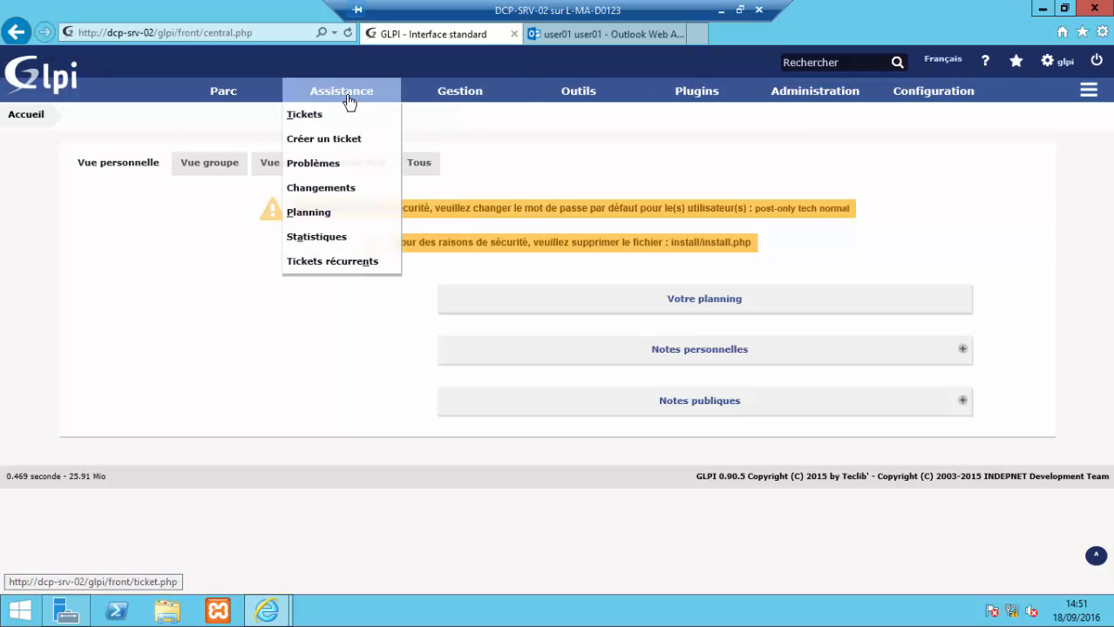
left_click(301, 123)
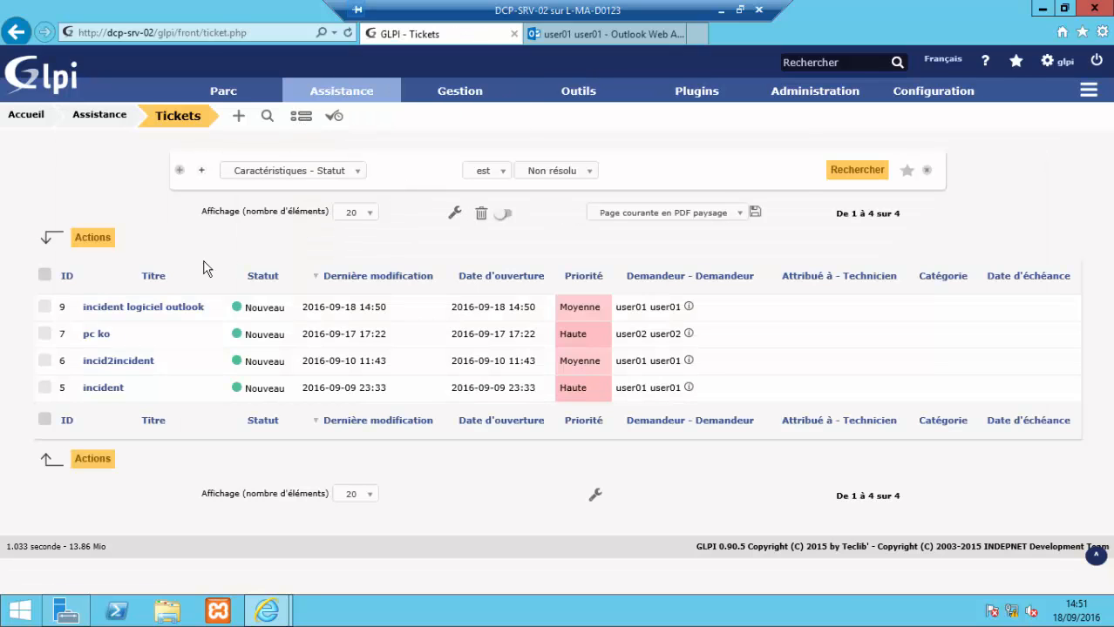
left_click(127, 312)
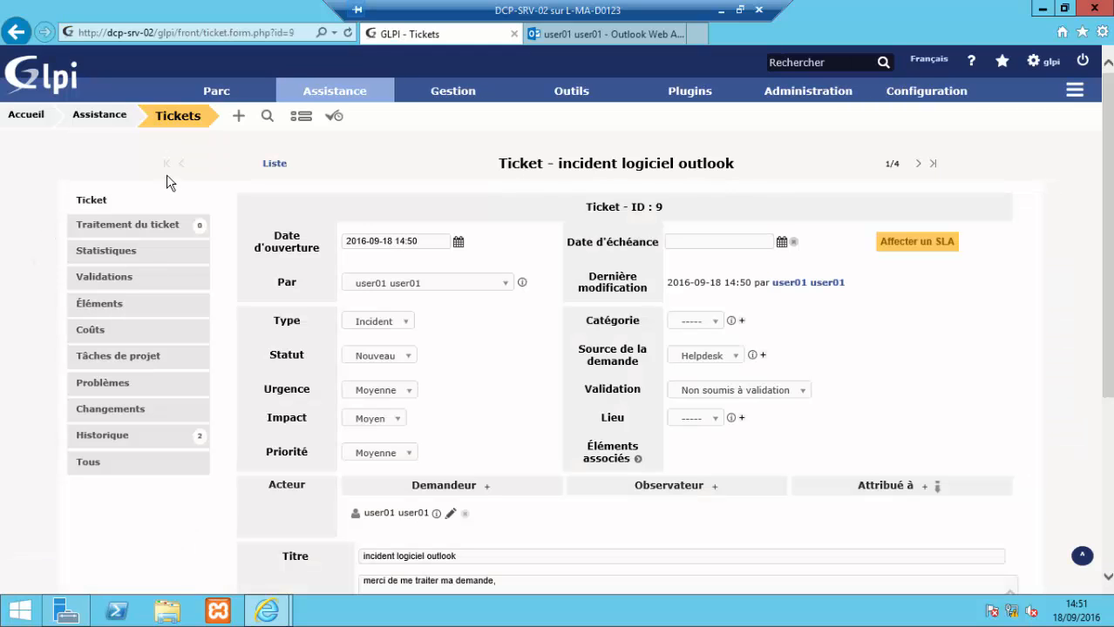
scroll(634, 281, "down", 4)
scroll(590, 294, "up", 4)
scroll(322, 383, "down", 4)
scroll(322, 383, "up", 4)
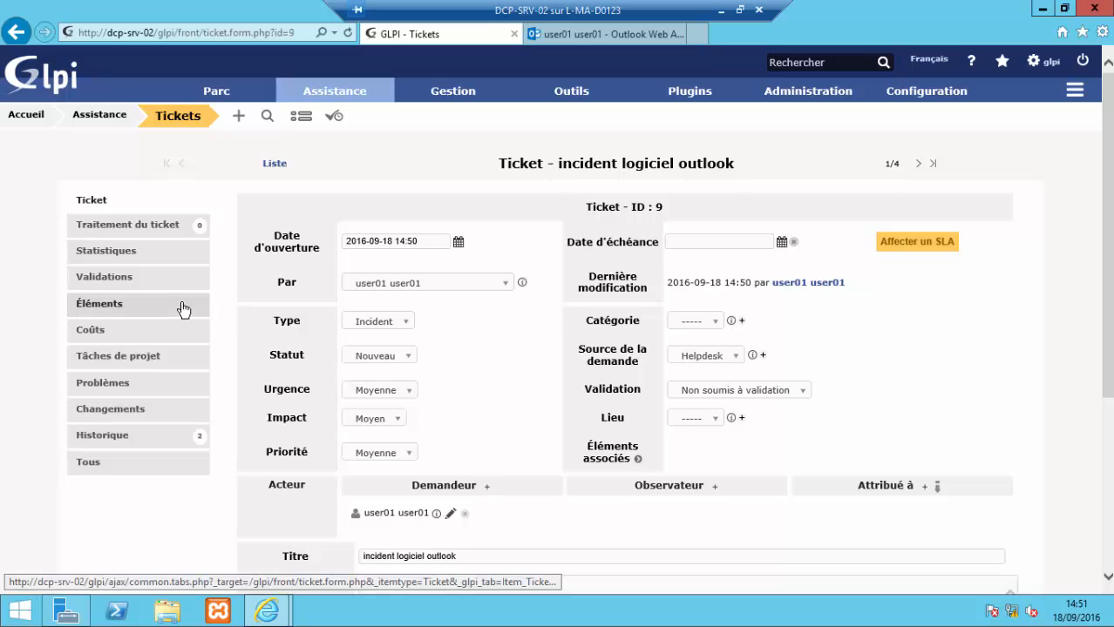
scroll(493, 303, "down", 3)
scroll(256, 325, "up", 3)
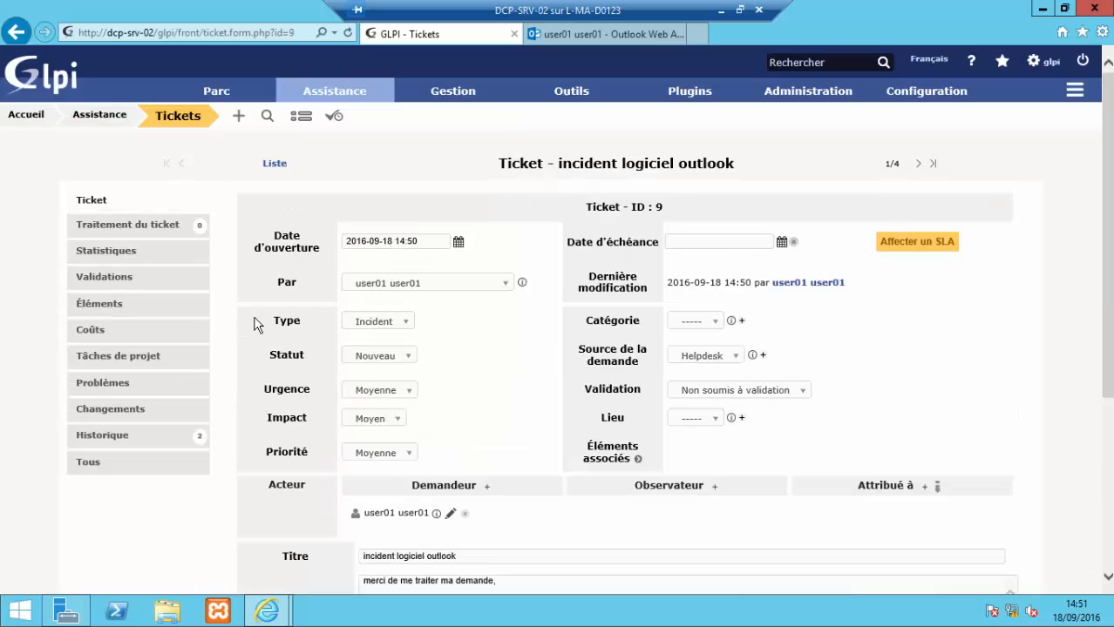
left_click(135, 226)
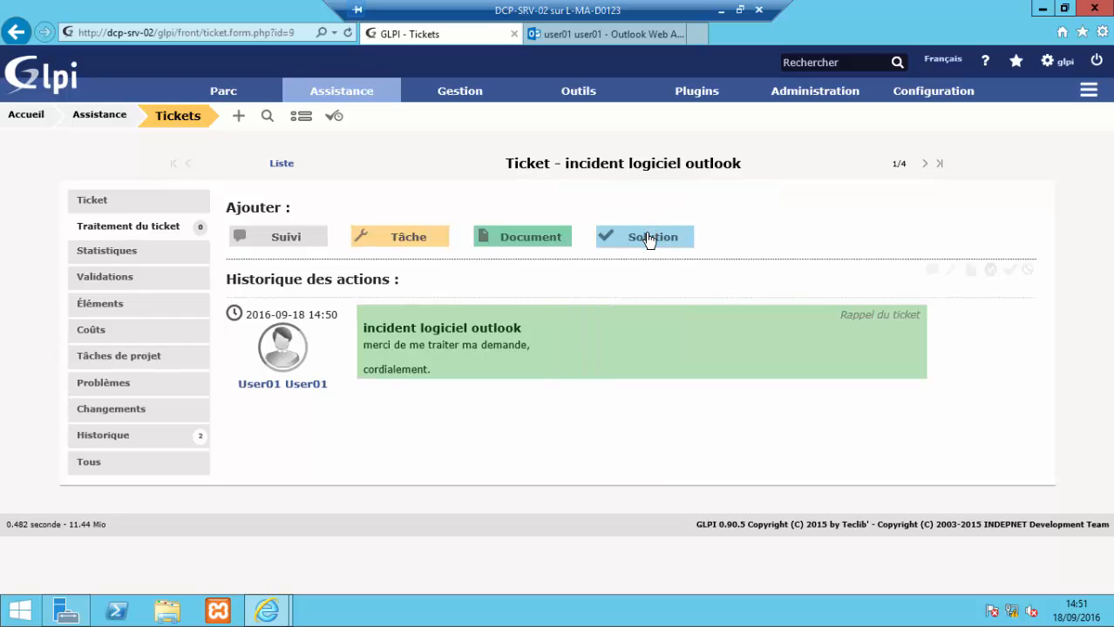
left_click(648, 241)
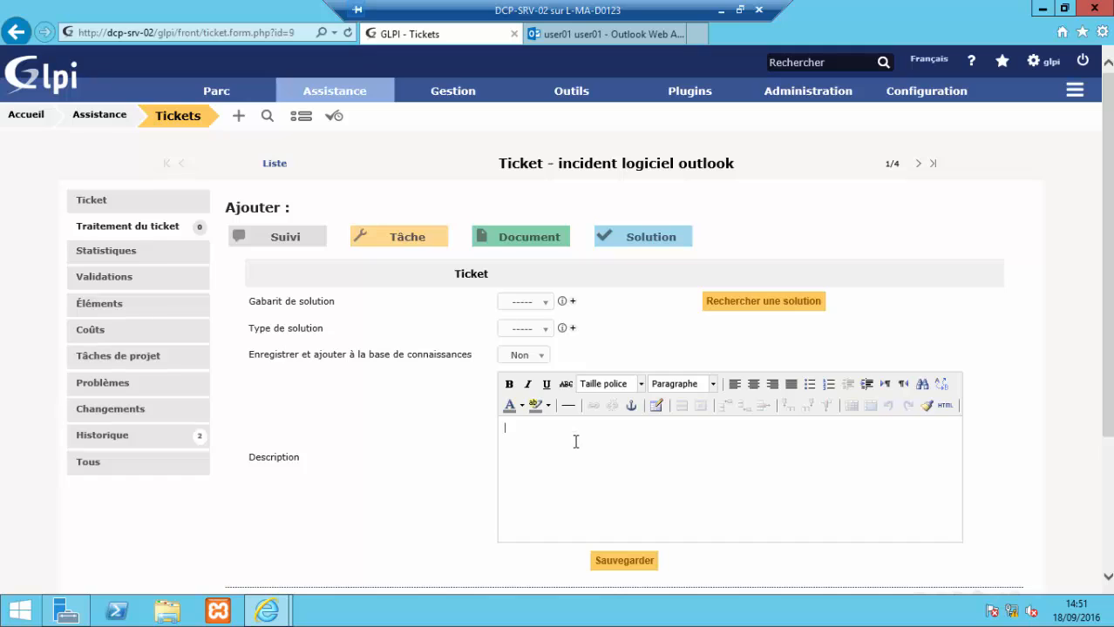
Step: Fix the typo and save the solution 'incident traité, Outlook est fonctionnel, cordialement.' on ticket 9
type("log")
key("BackSpace")
key("BackSpace")
key("BackSpace")
key("BackSpace")
key("BackSpace")
key("BackSpace")
key("BackSpace")
key("BackSpace")
key("BackSpace")
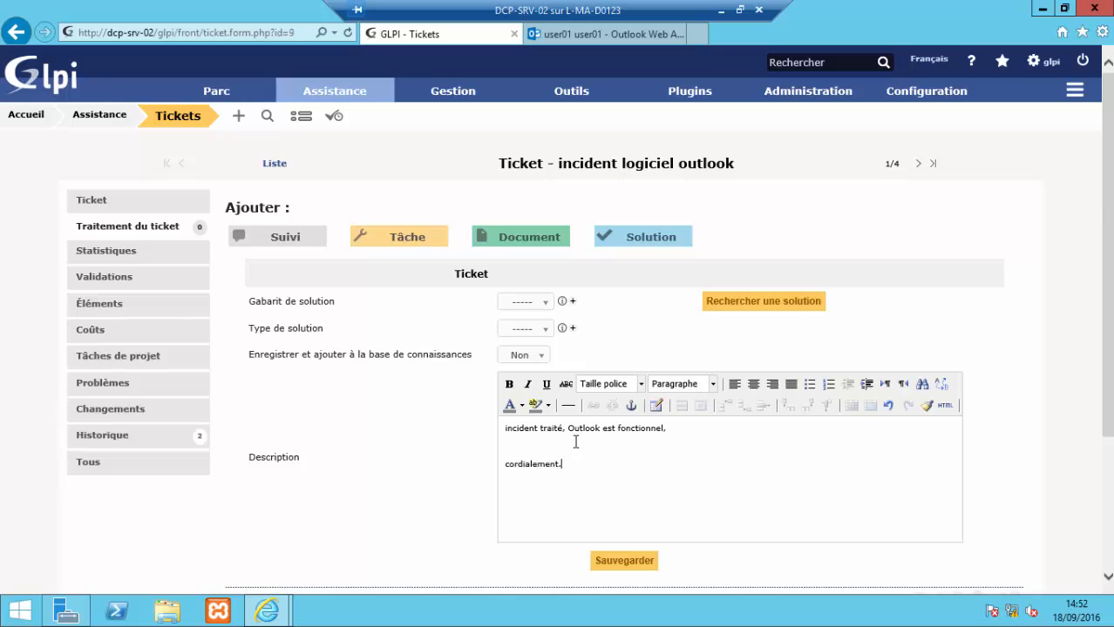
scroll(601, 438, "down", 3)
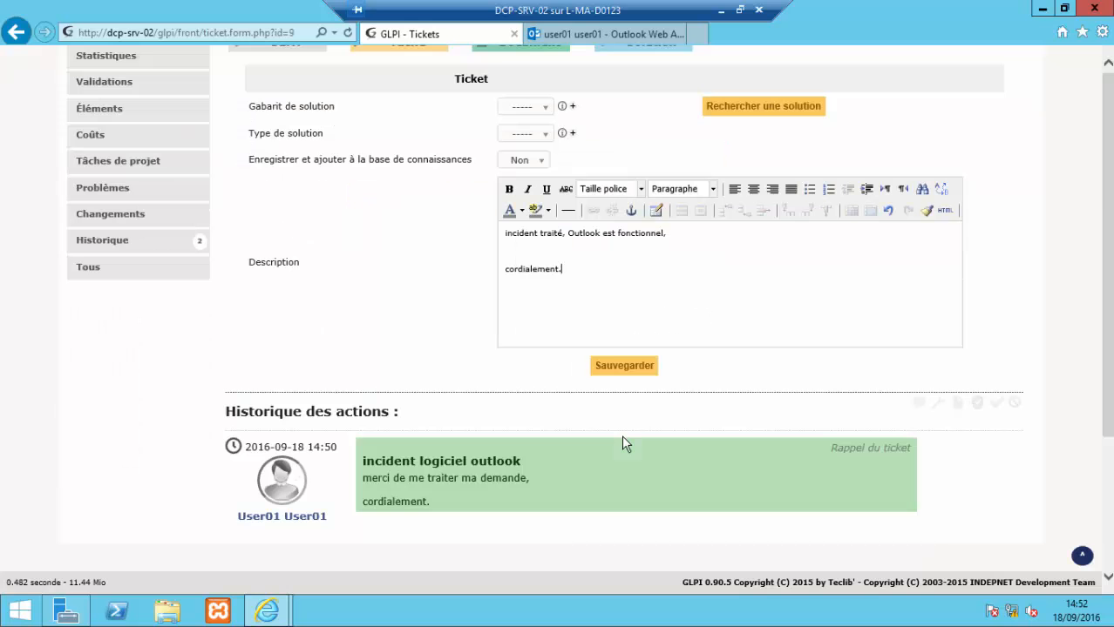
left_click(622, 366)
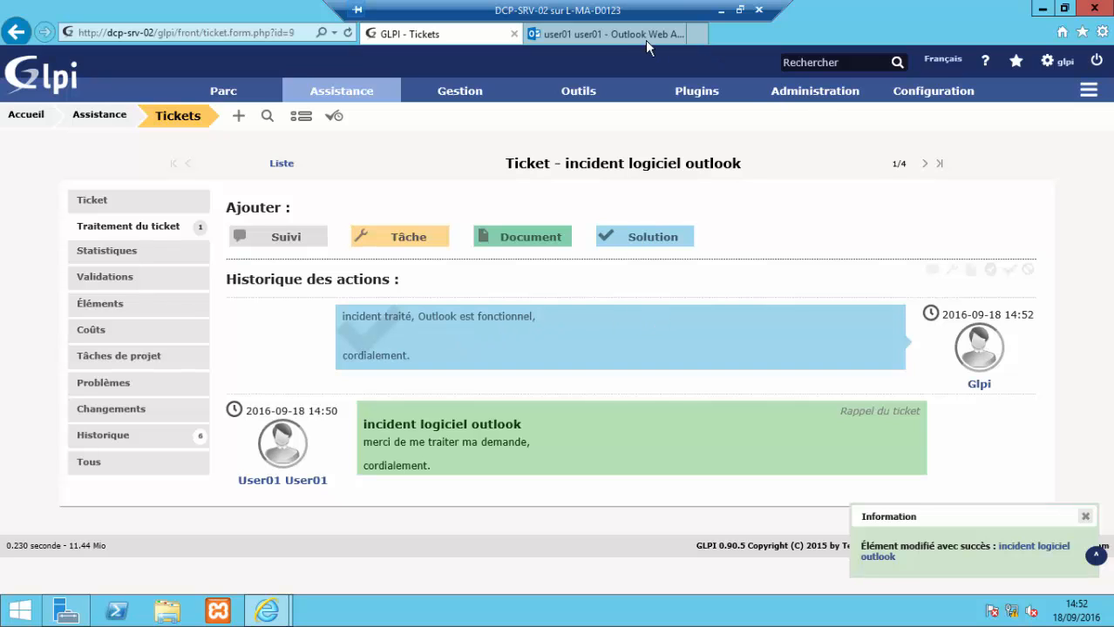
Step: Check the OWA inbox, then re-save resolved ticket 9 from its Ticket form in GLPI
left_click(609, 38)
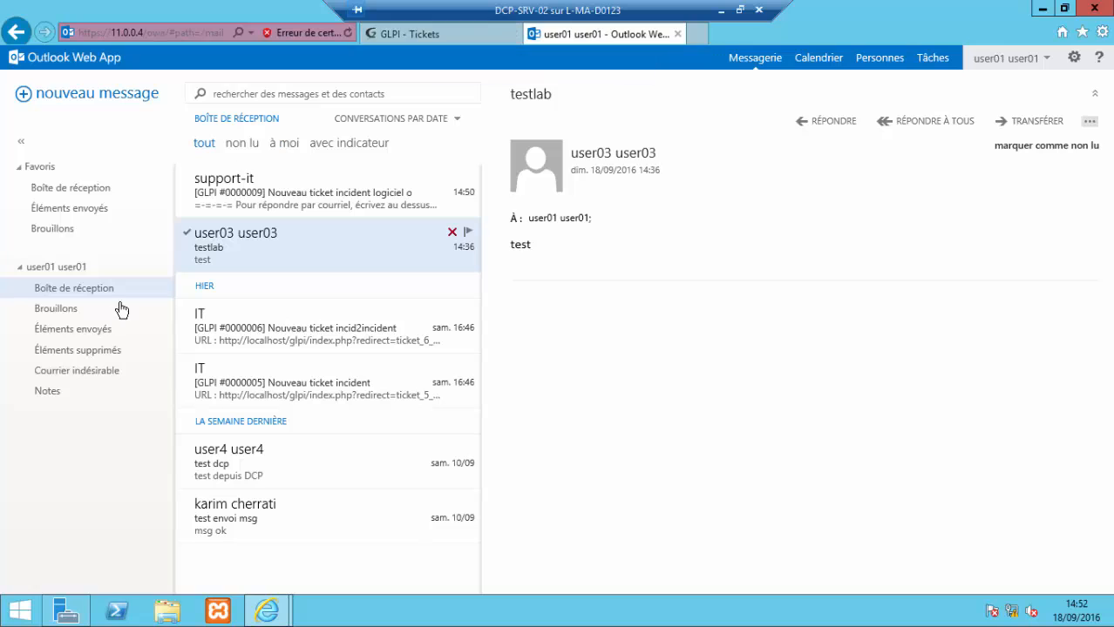
left_click(476, 38)
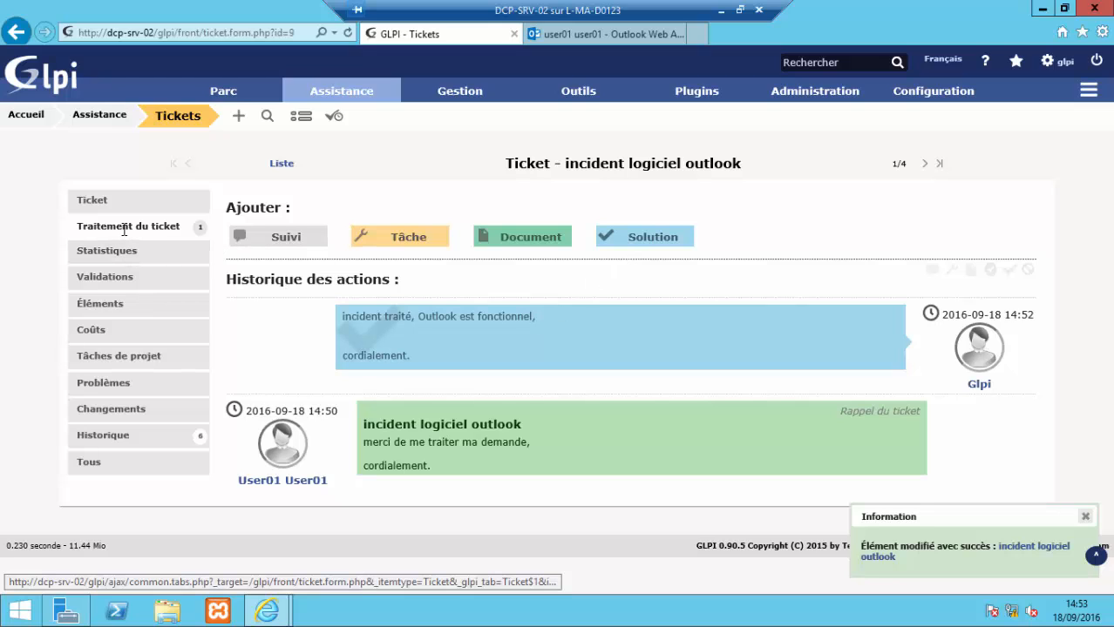
left_click(83, 199)
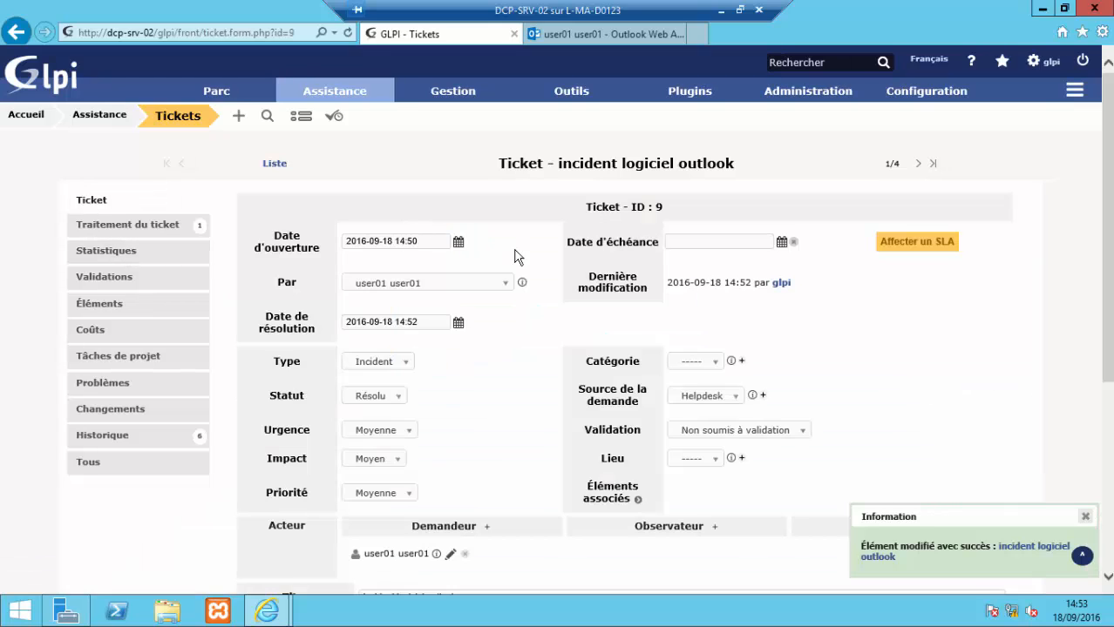
scroll(611, 268, "down", 5)
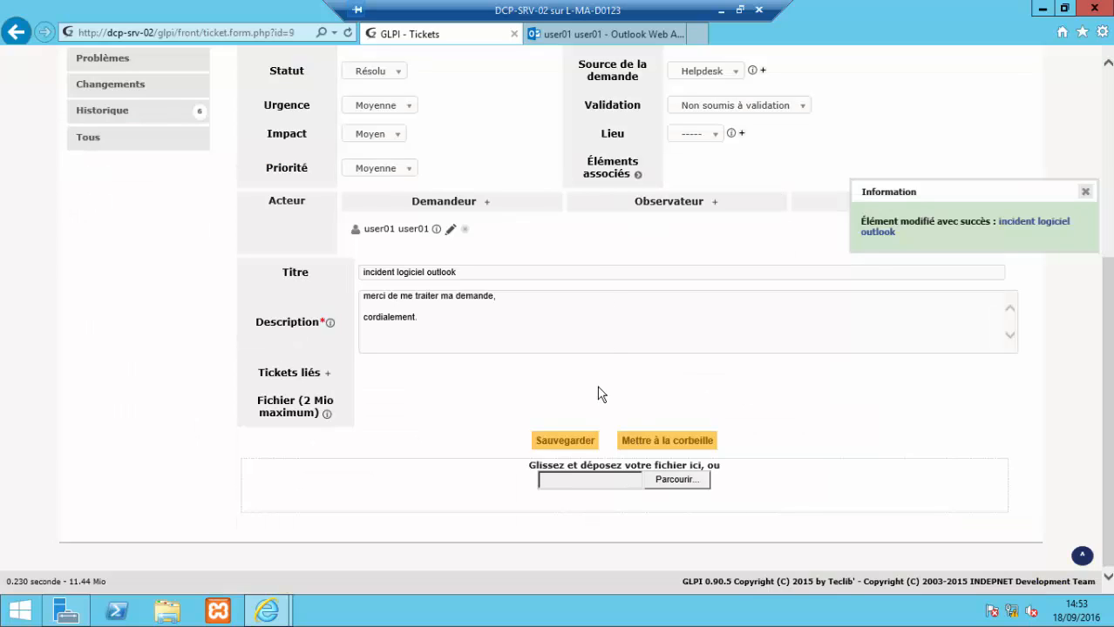
left_click(575, 438)
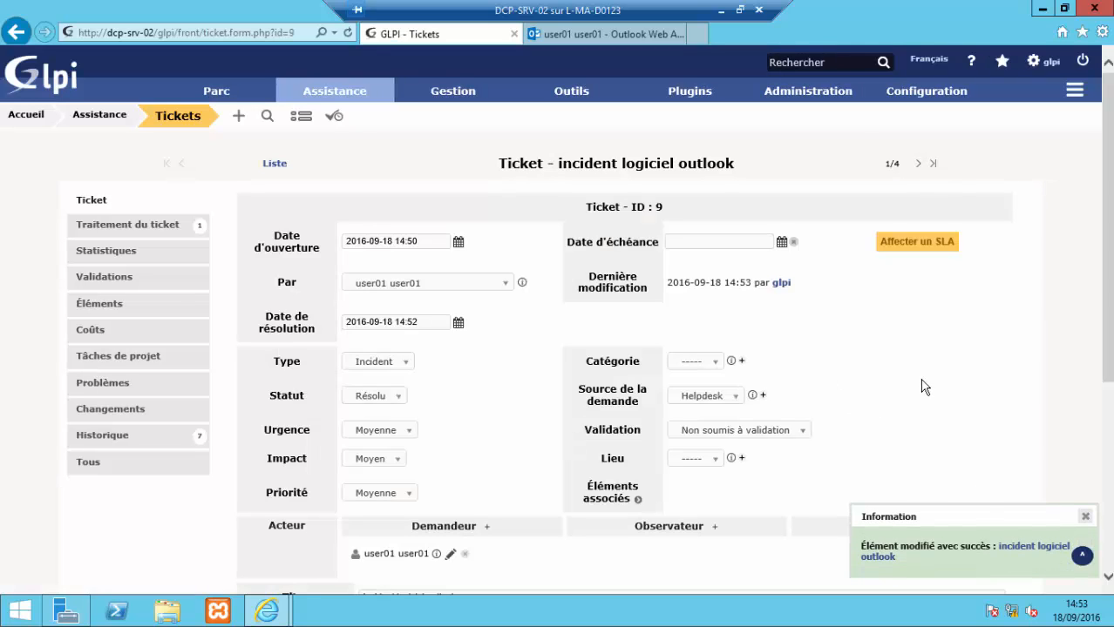
Step: Read ticket 9's Ticket résolu and Mise à jour notifications in Outlook Web App
mouse_move(615, 80)
left_click(606, 34)
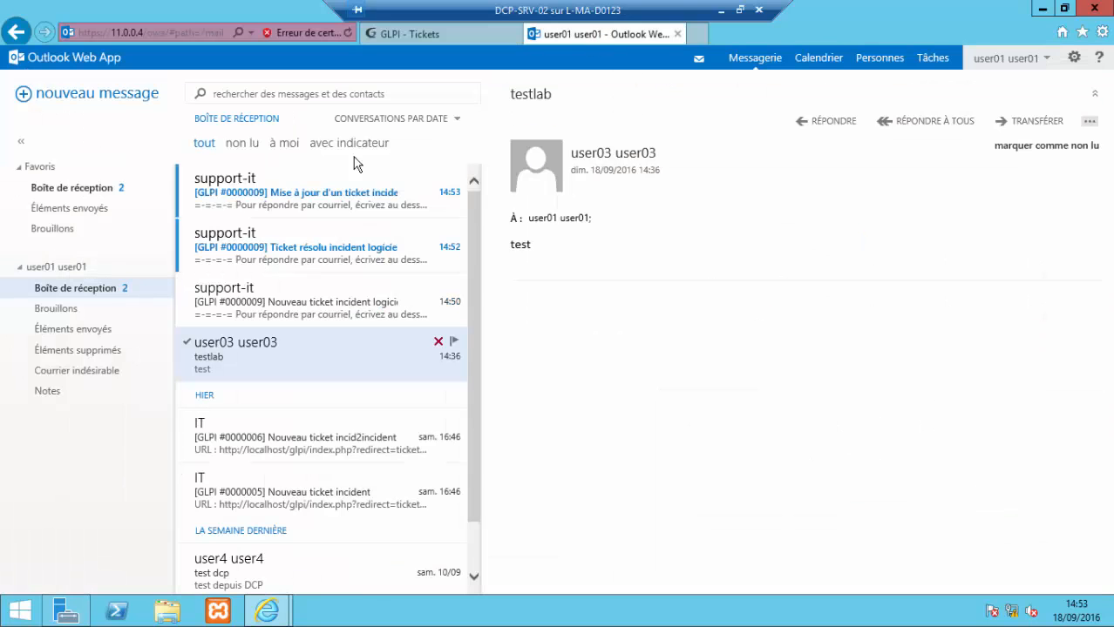
left_click(275, 251)
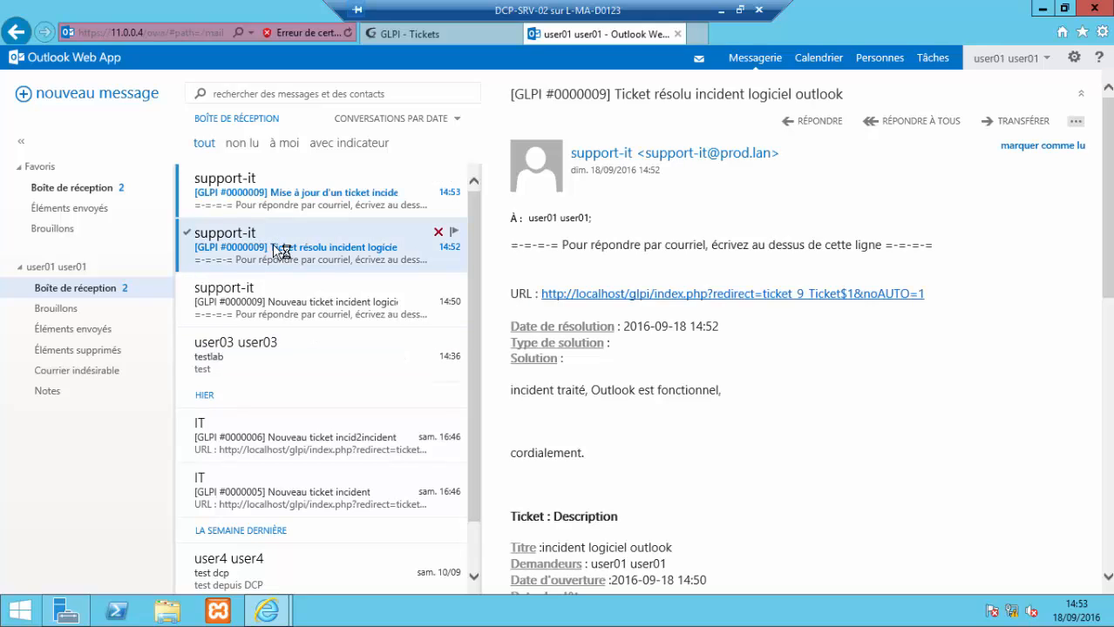
left_click(324, 205)
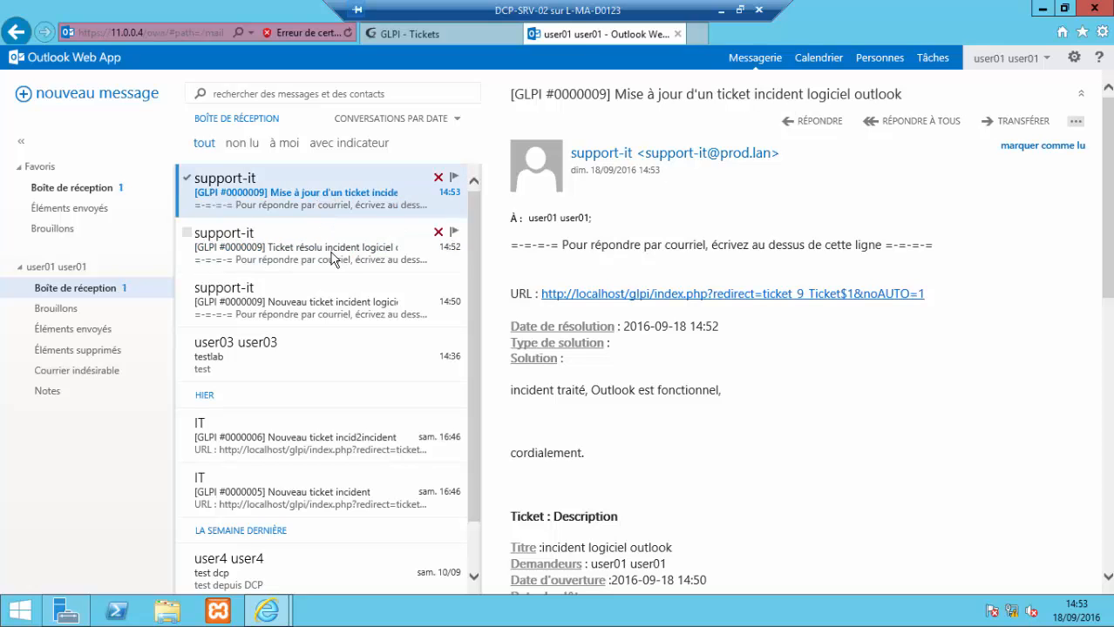
left_click(331, 258)
left_click(318, 202)
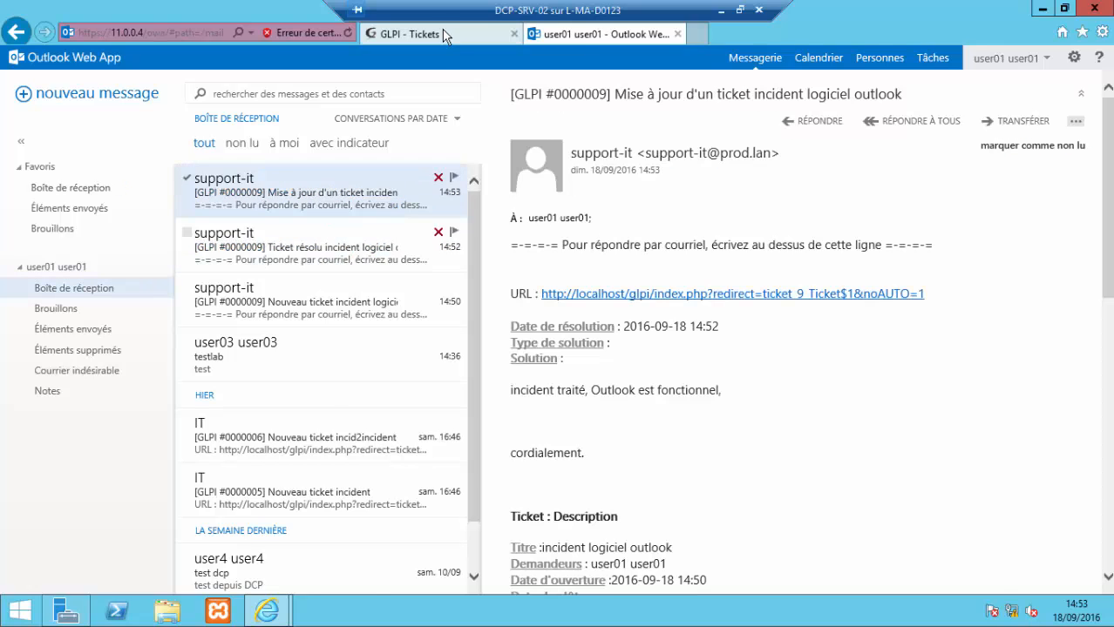
Step: Resubmit ticket 9's solution from Traitement du ticket in GLPI, then return to the mailbox
left_click(409, 33)
scroll(314, 299, "down", 3)
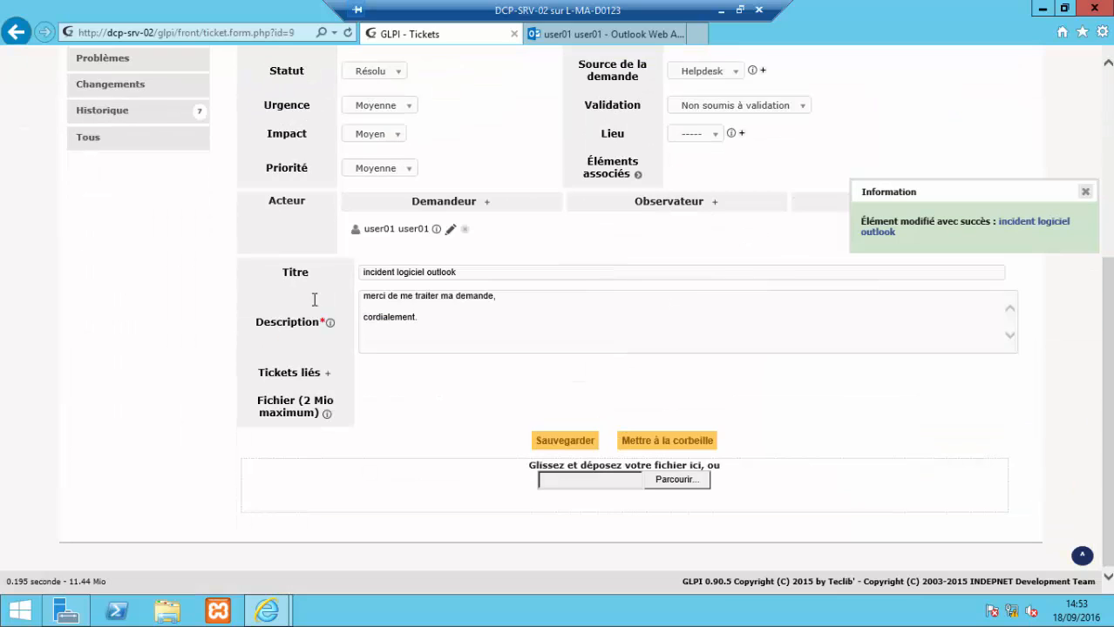
scroll(169, 276, "up", 3)
left_click(131, 227)
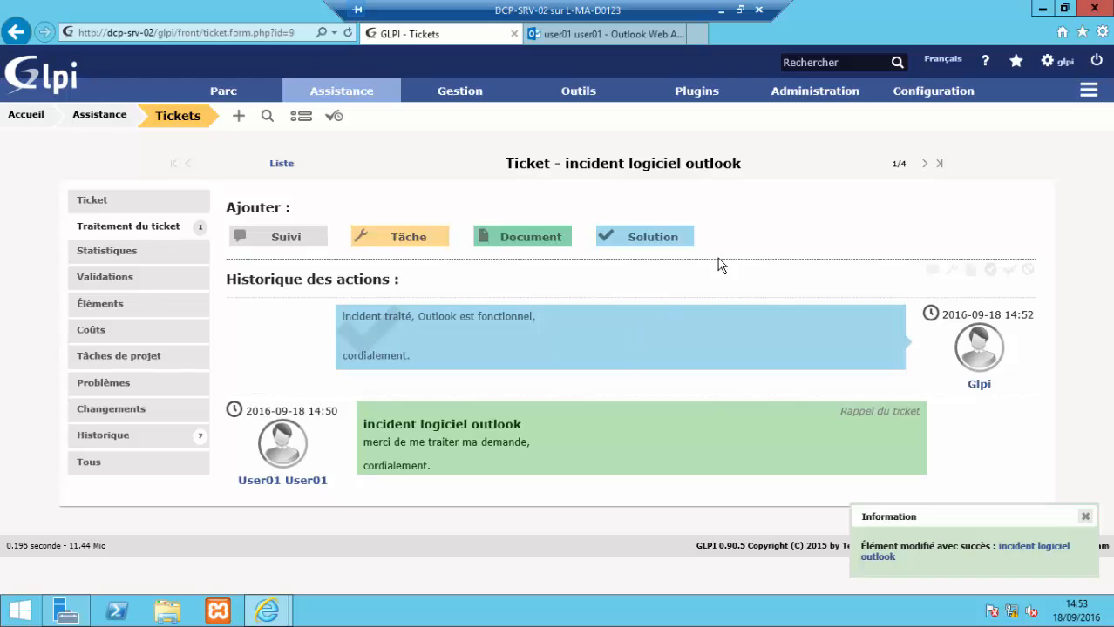
left_click(663, 241)
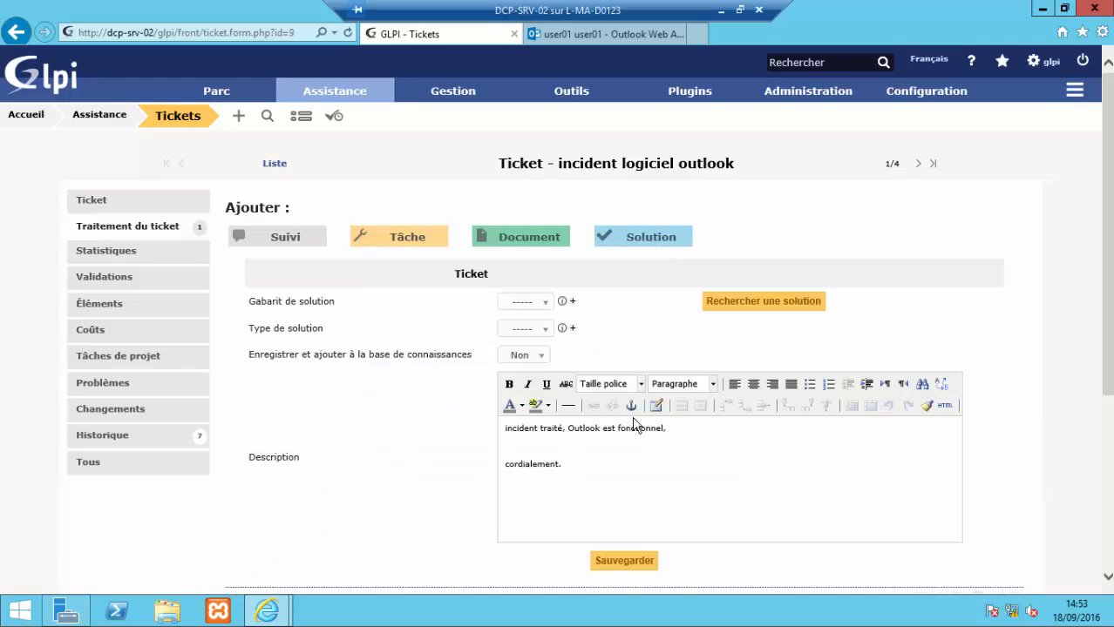
left_click(640, 566)
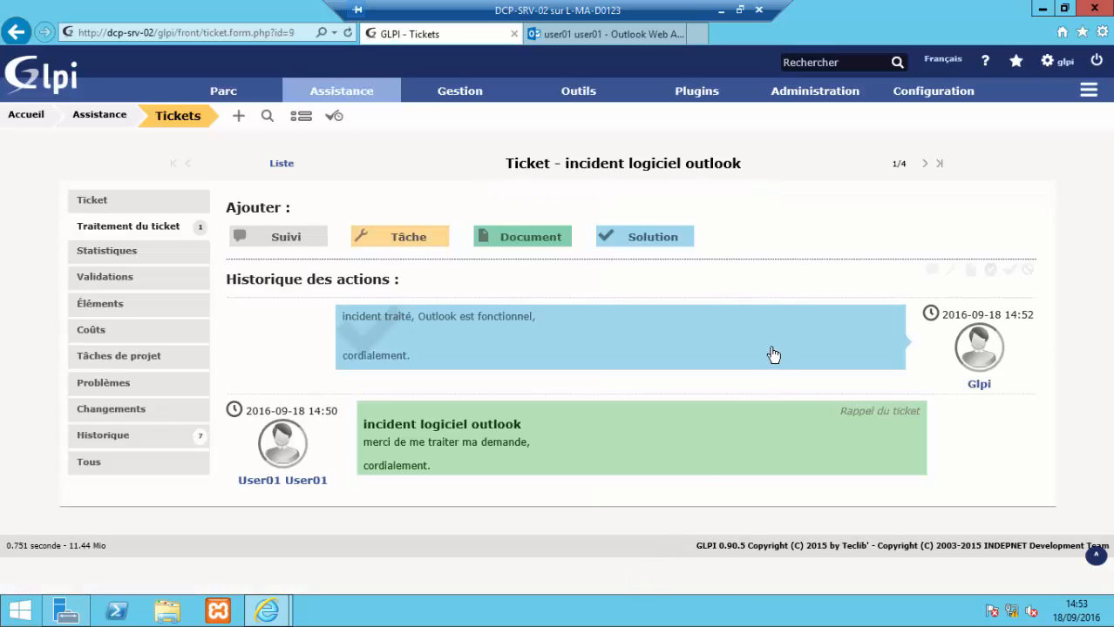
left_click(592, 35)
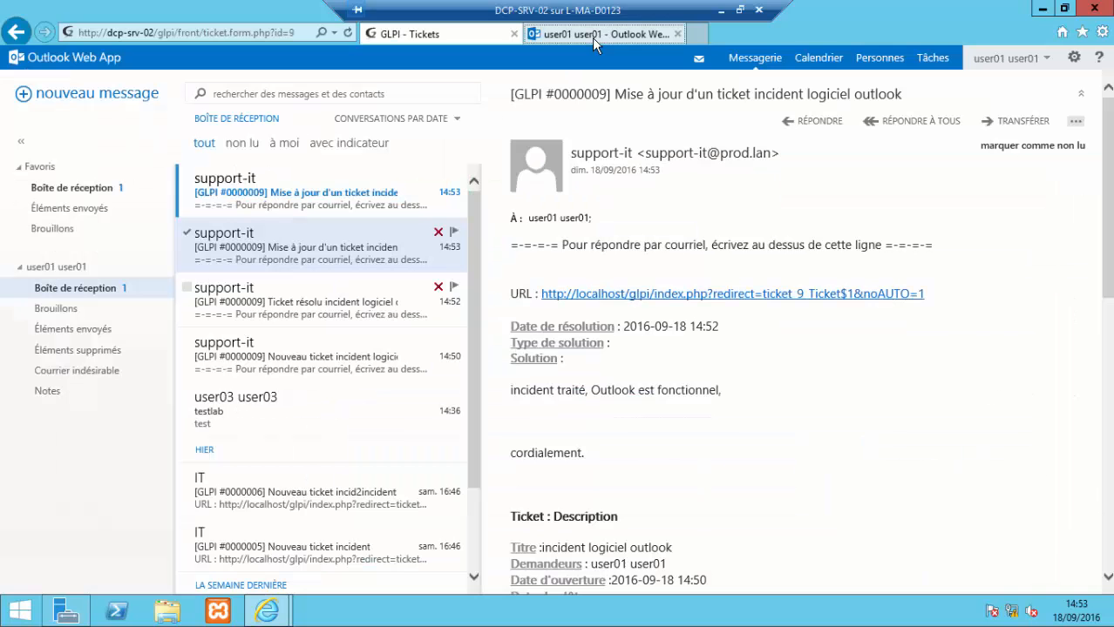
Step: Review the solution text in the newest ticket 9 update email, then return to GLPI
left_click(298, 206)
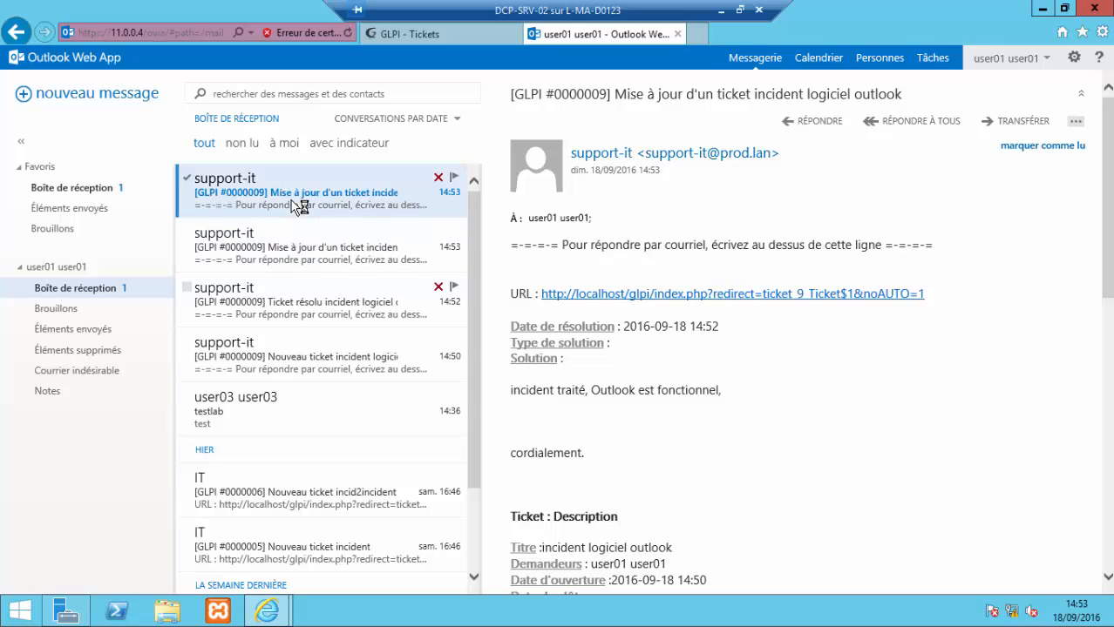
left_click(317, 252)
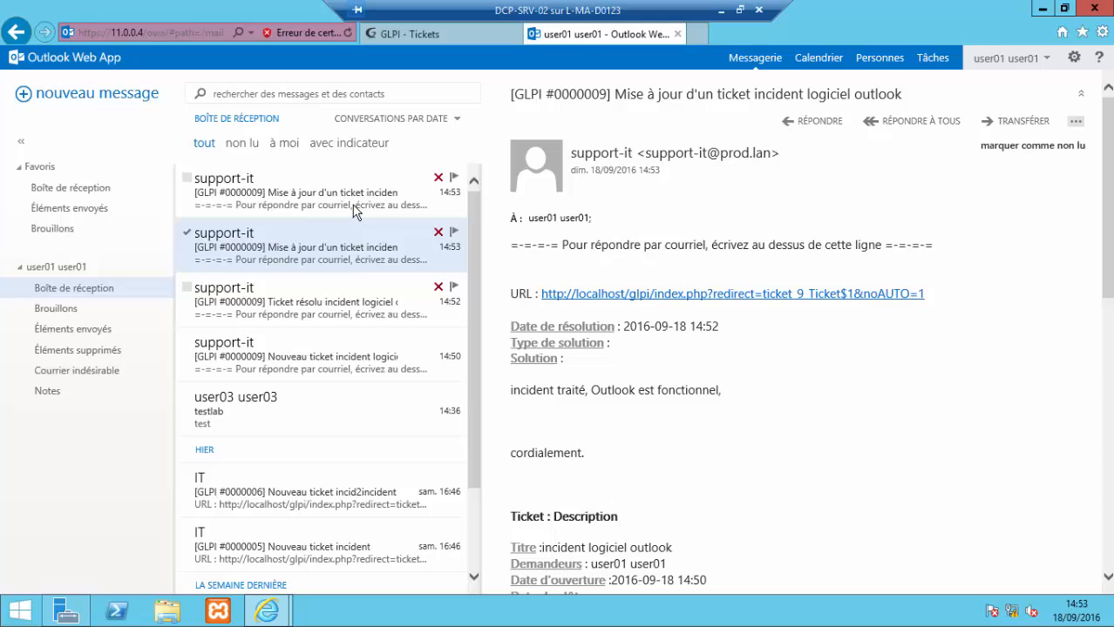
left_click(359, 214)
scroll(777, 434, "down", 3)
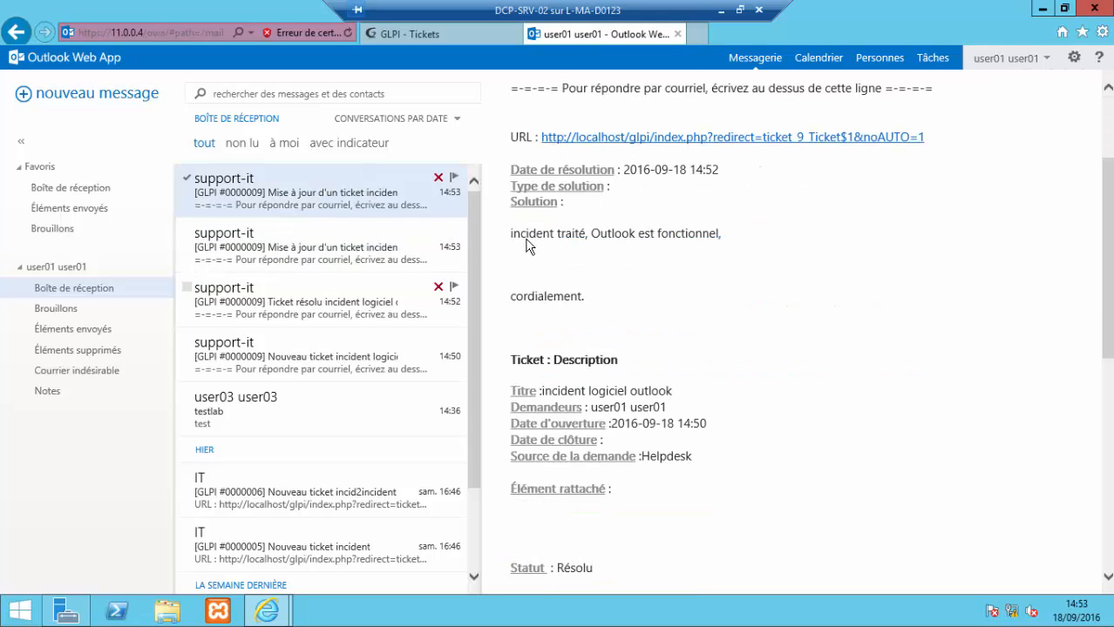
left_click_drag(511, 233, 706, 312)
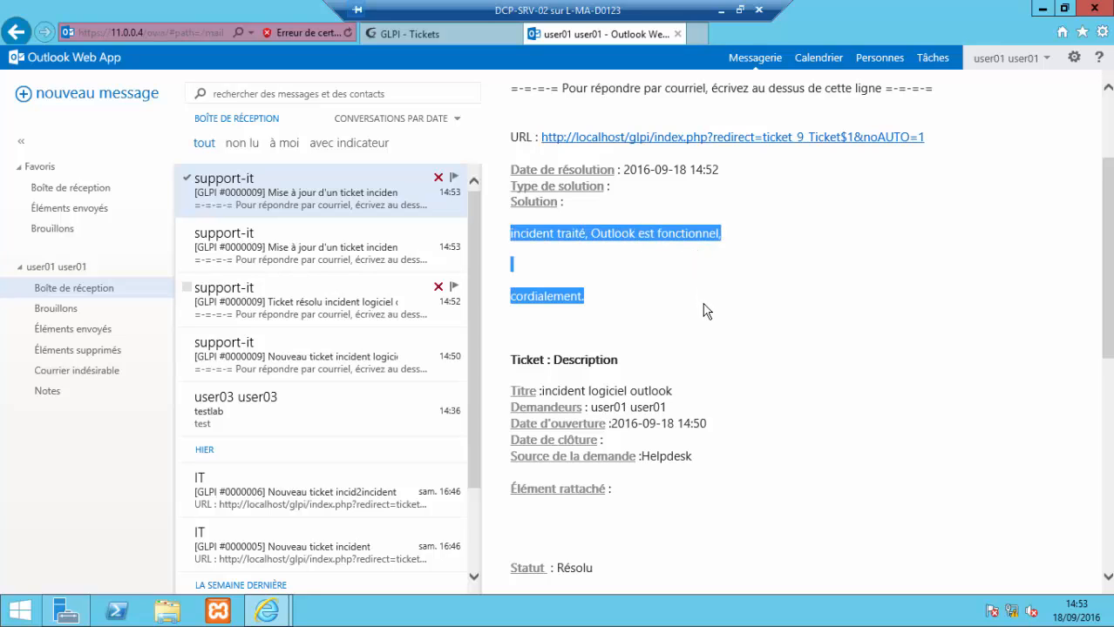
left_click(707, 312)
scroll(707, 312, "up", 2)
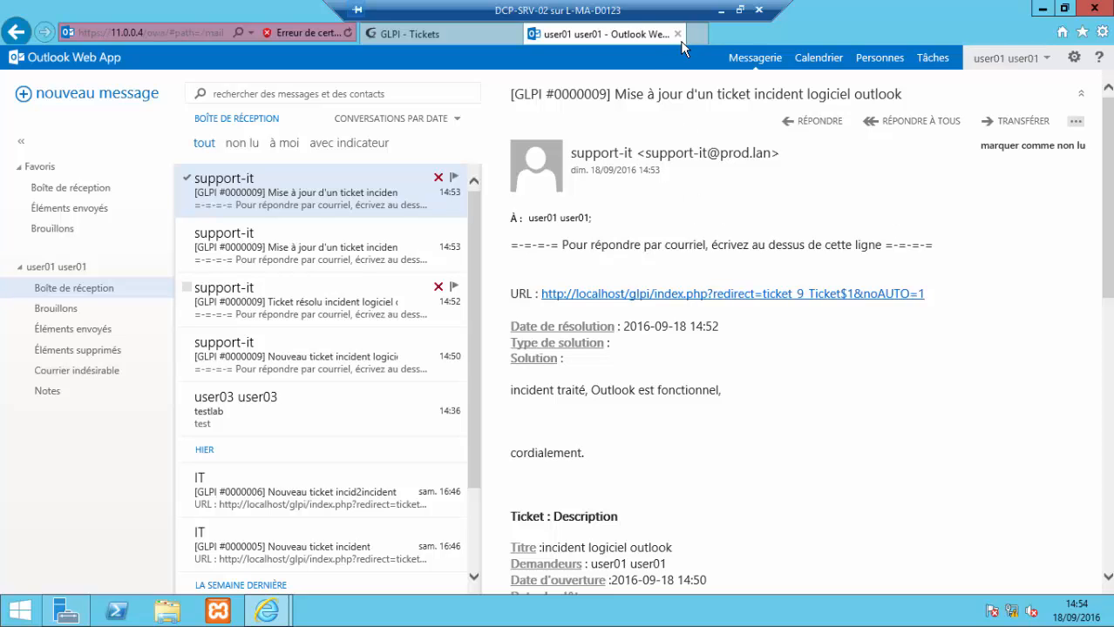
left_click(450, 39)
mouse_move(790, 120)
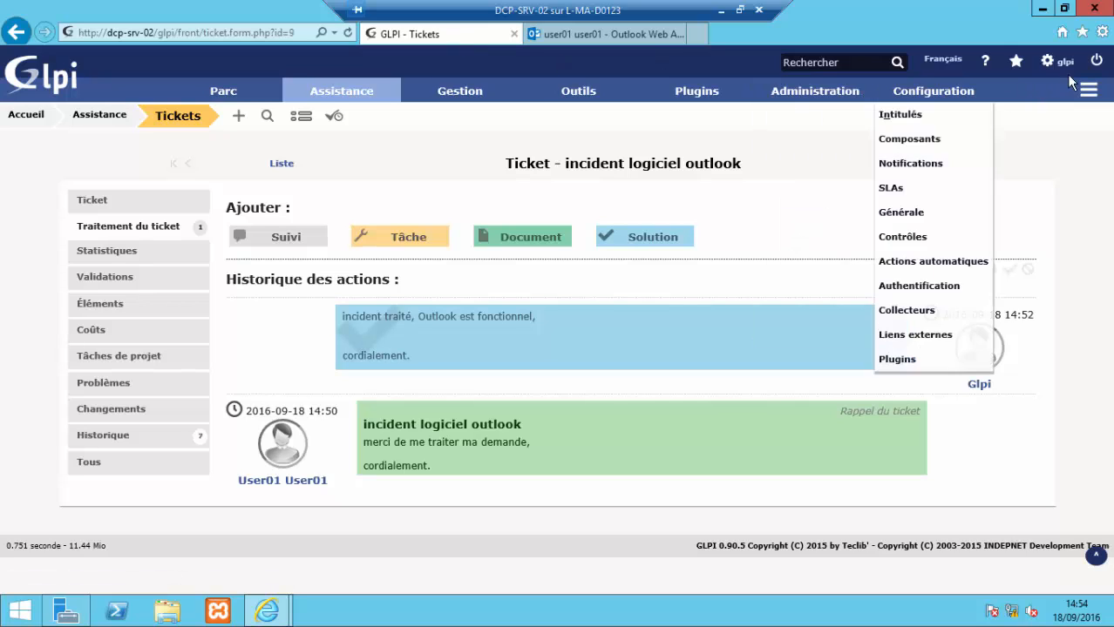
Step: Log out of GLPI and sign back in with the requester's account
left_click(1096, 70)
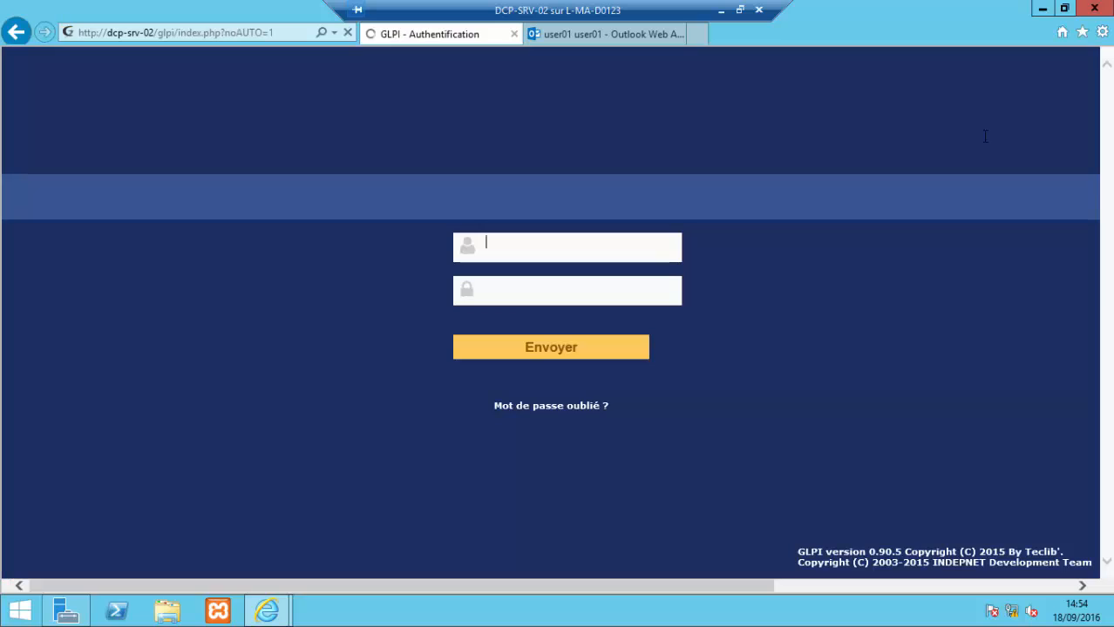
left_click(575, 242)
type("use")
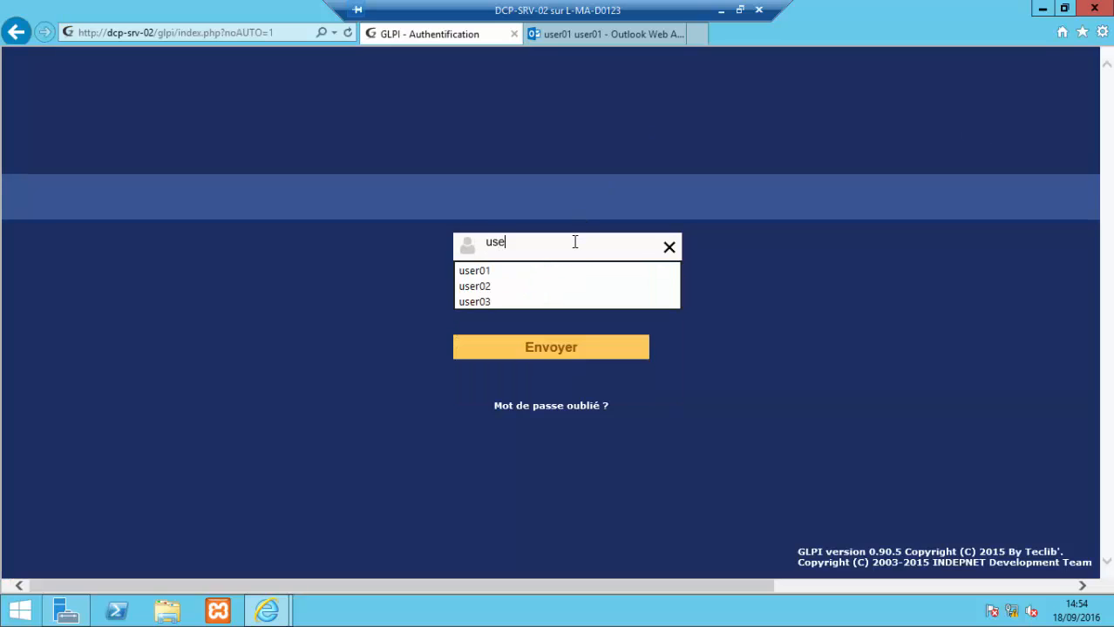
type("r")
left_click(556, 272)
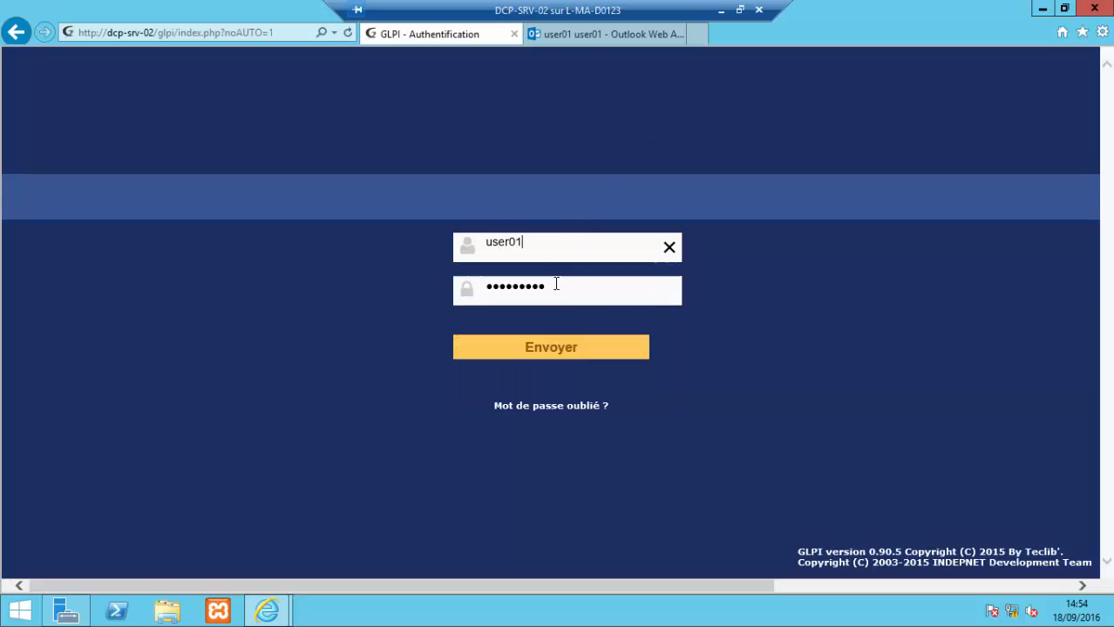
left_click(559, 346)
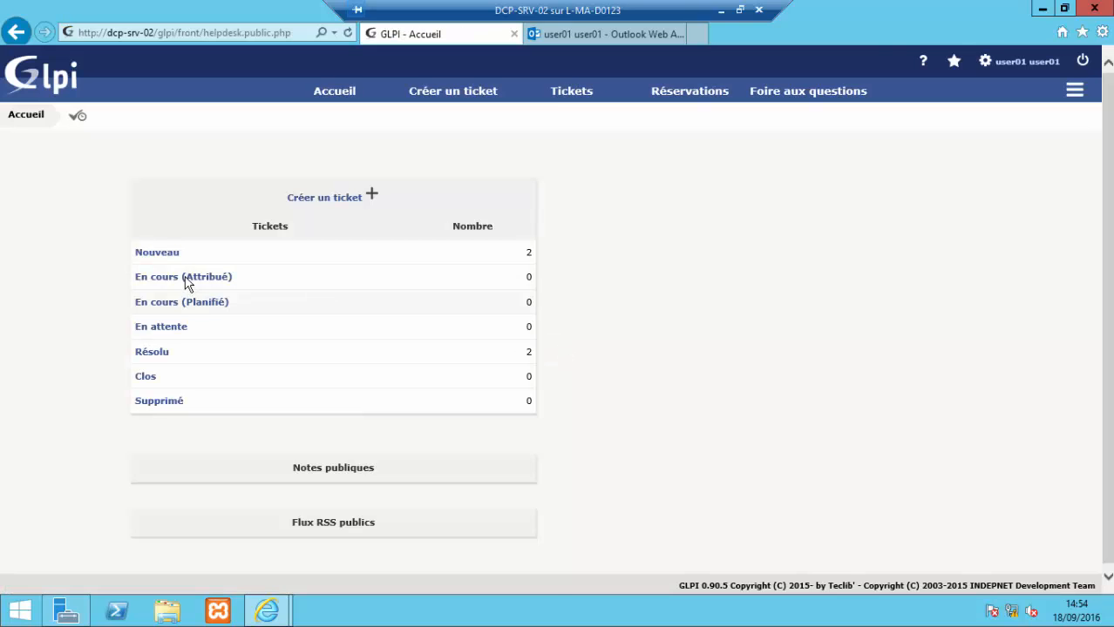
Step: Open resolved ticket 9 'incident logiciel outlook' and approve its solution
left_click(150, 353)
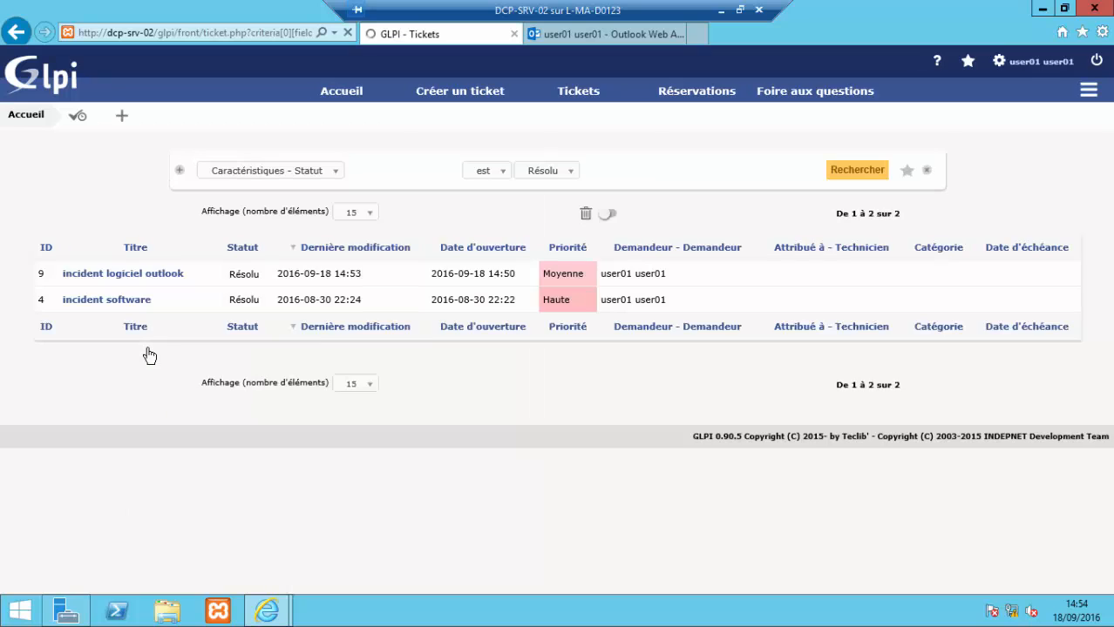
left_click(90, 279)
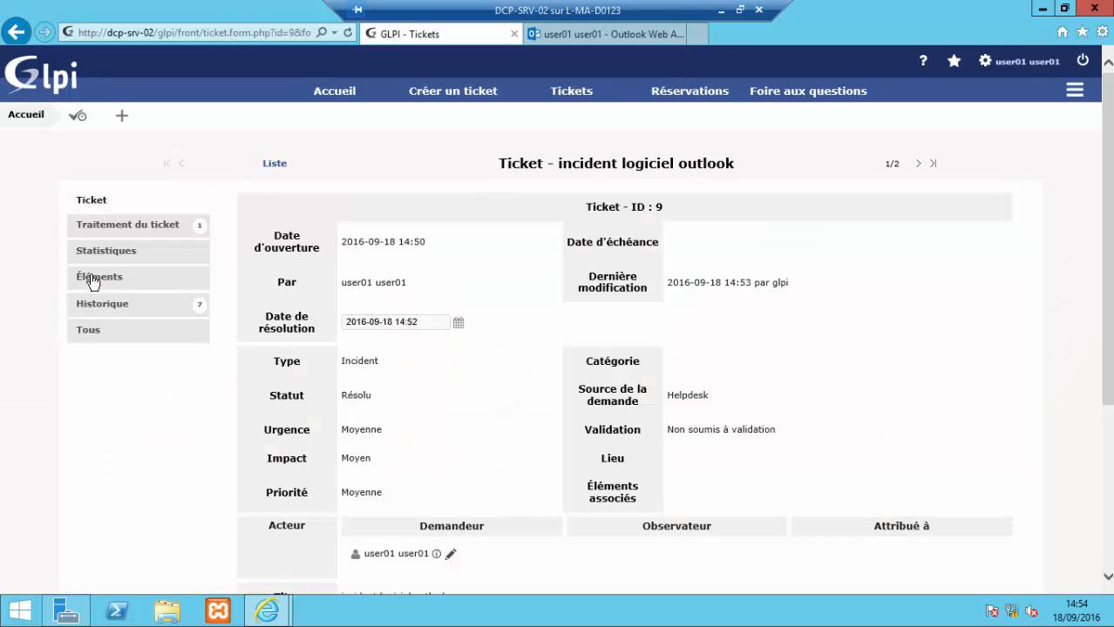
left_click(172, 234)
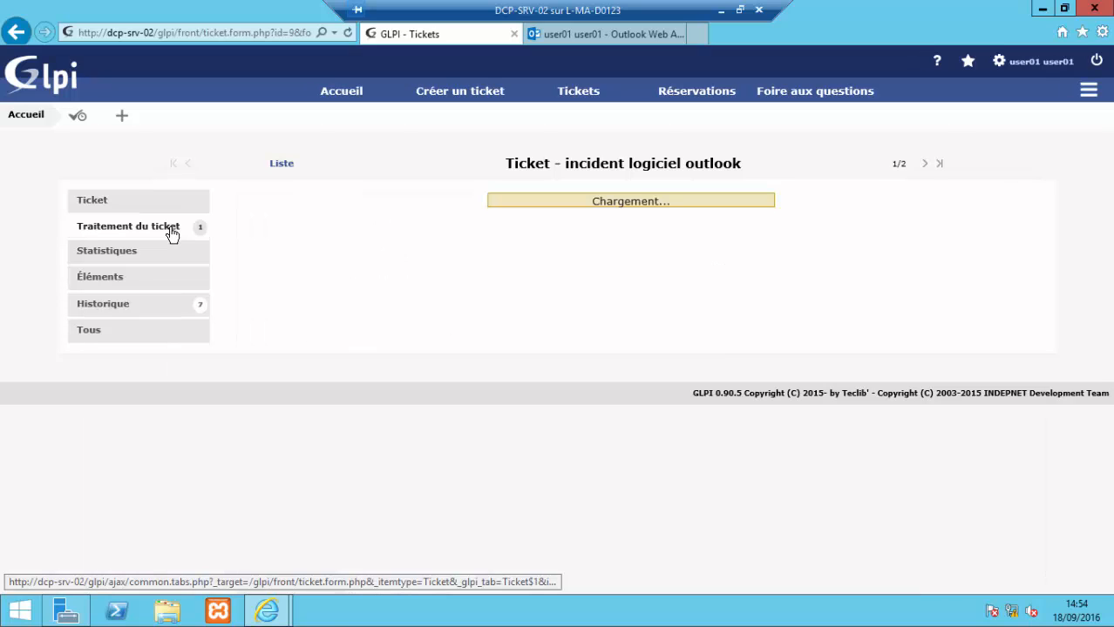
scroll(481, 281, "down", 2)
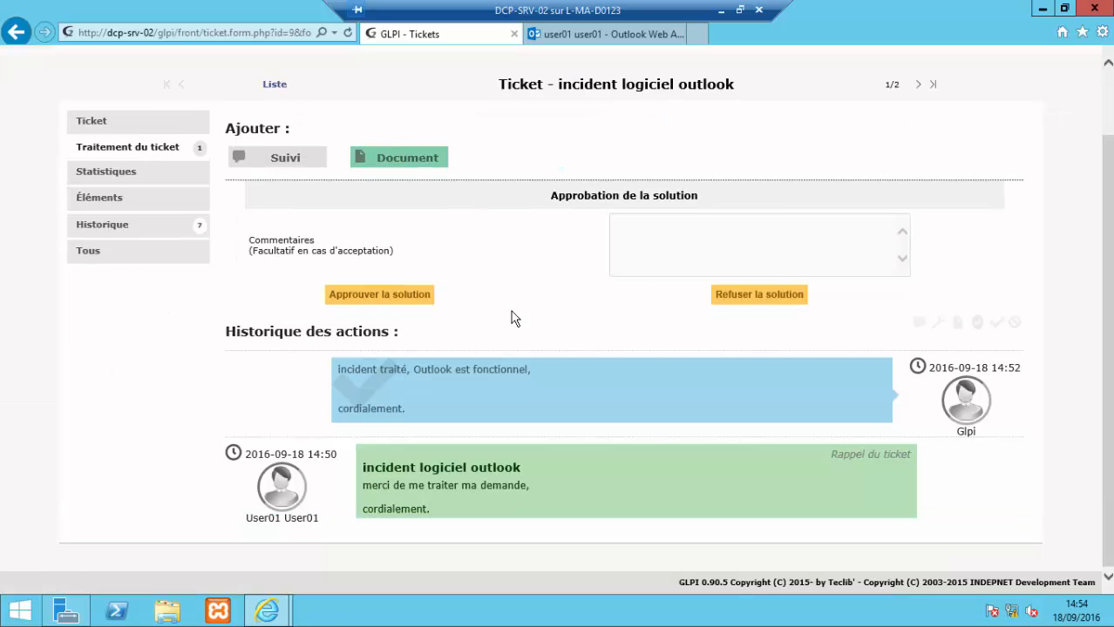
scroll(515, 318, "up", 2)
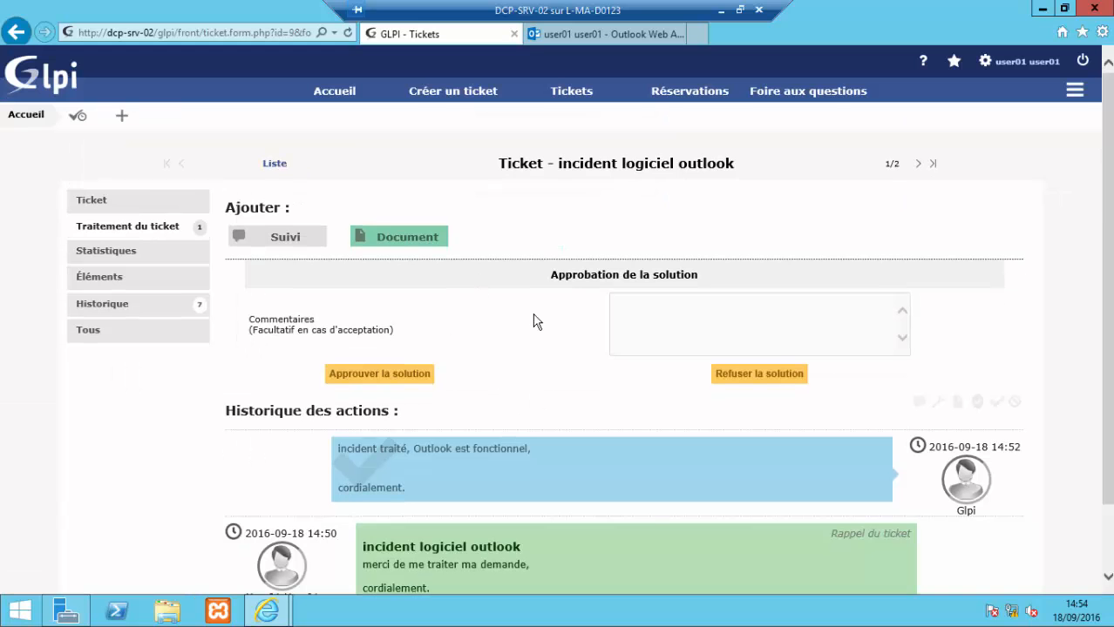
left_click(400, 376)
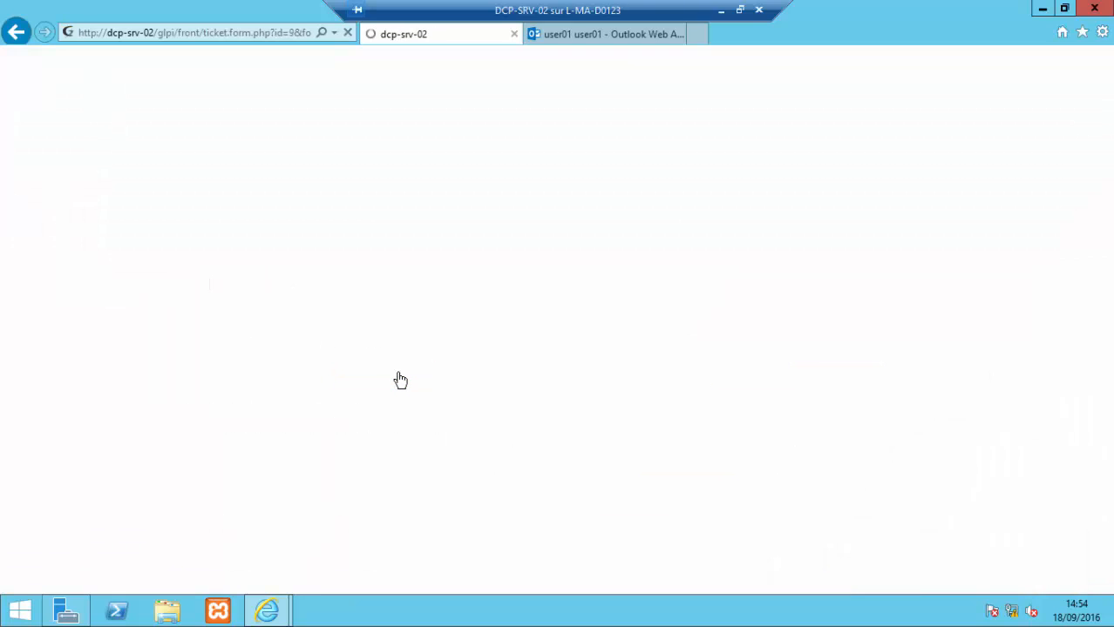
Step: Read the ticket 9 Clôture du ticket email, then sign out of Outlook Web App
left_click(555, 35)
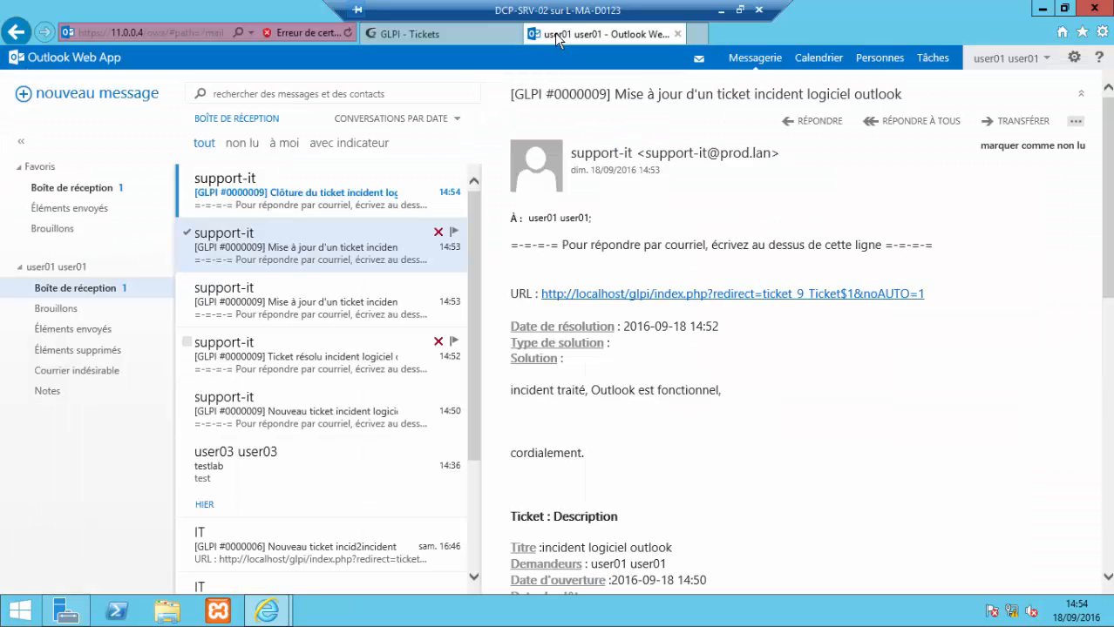
left_click(338, 206)
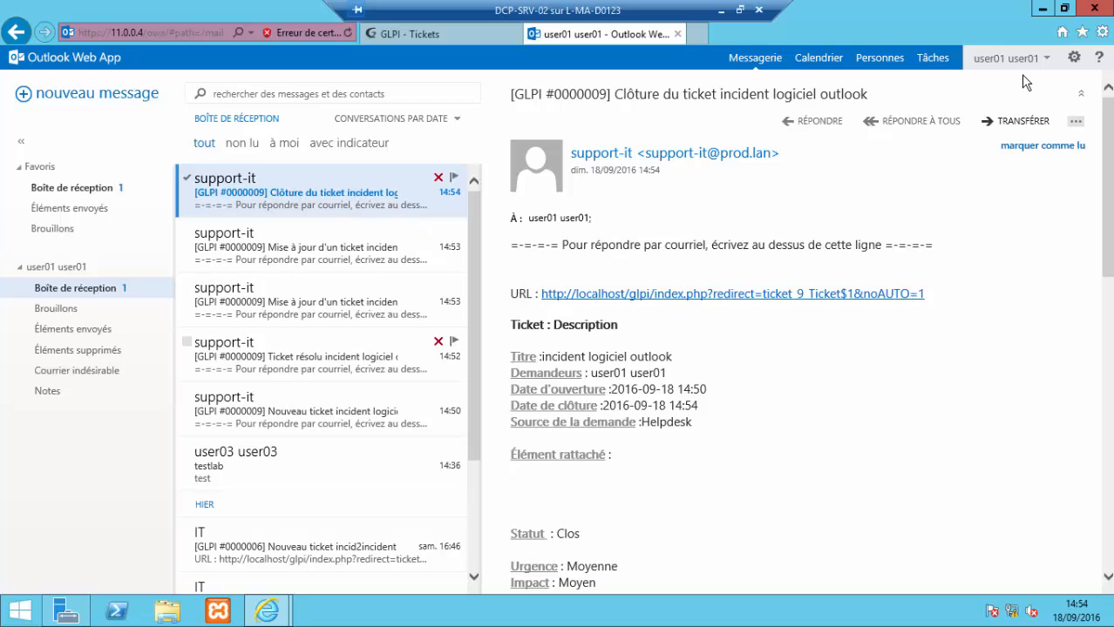
left_click(1047, 60)
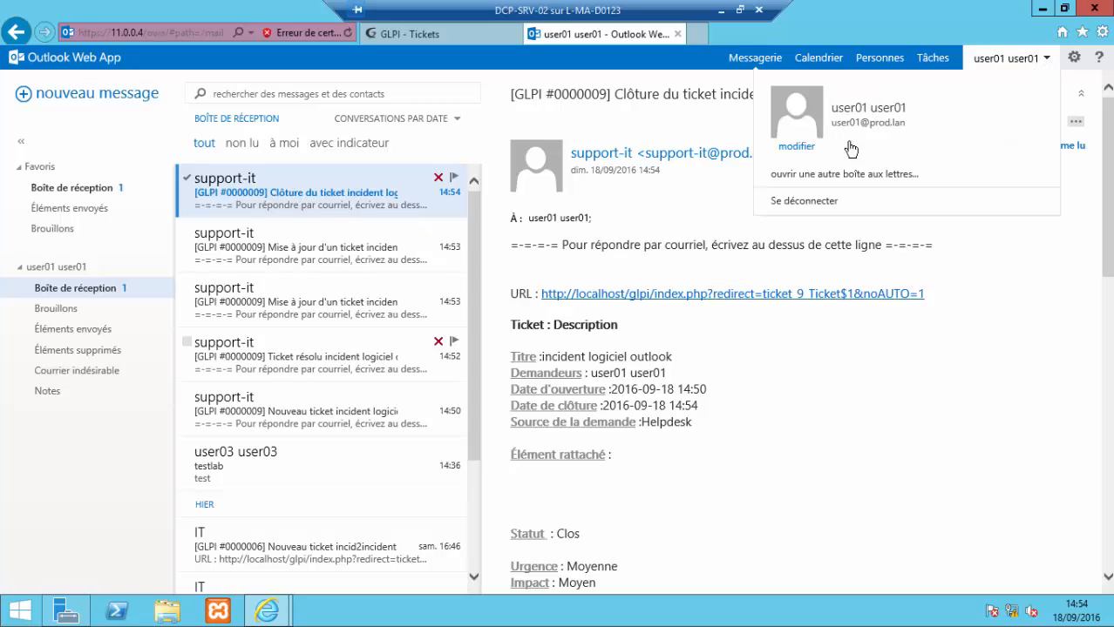
left_click(817, 203)
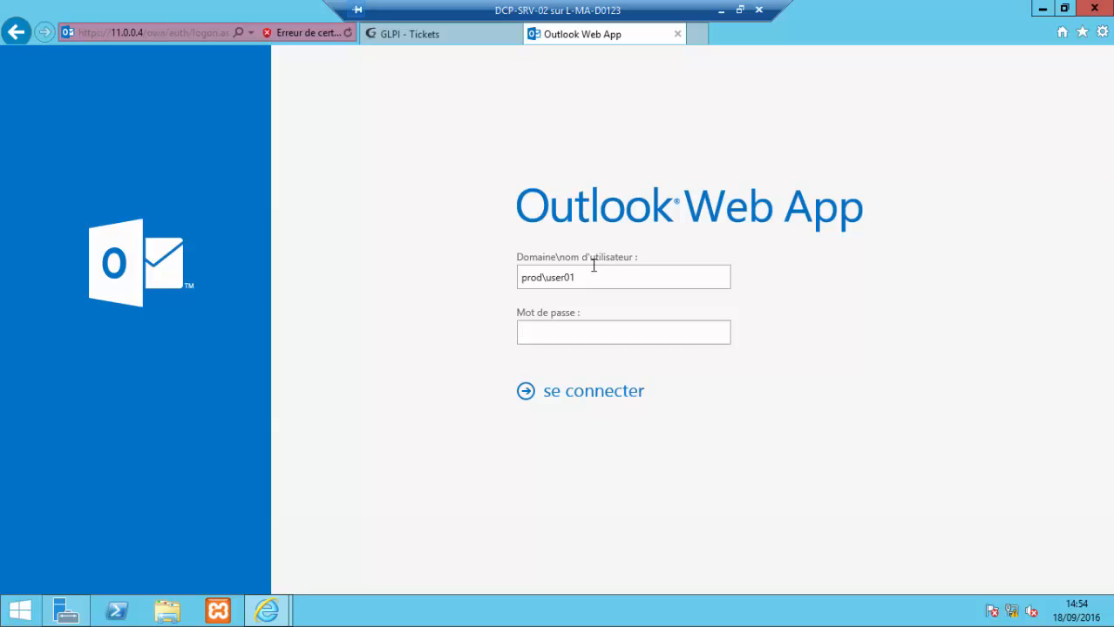
Step: Sign in to Outlook Web App with the support-it account
key("BackSpace")
key("BackSpace")
key("BackSpace")
key("BackSpace")
key("BackSpace")
key("BackSpace")
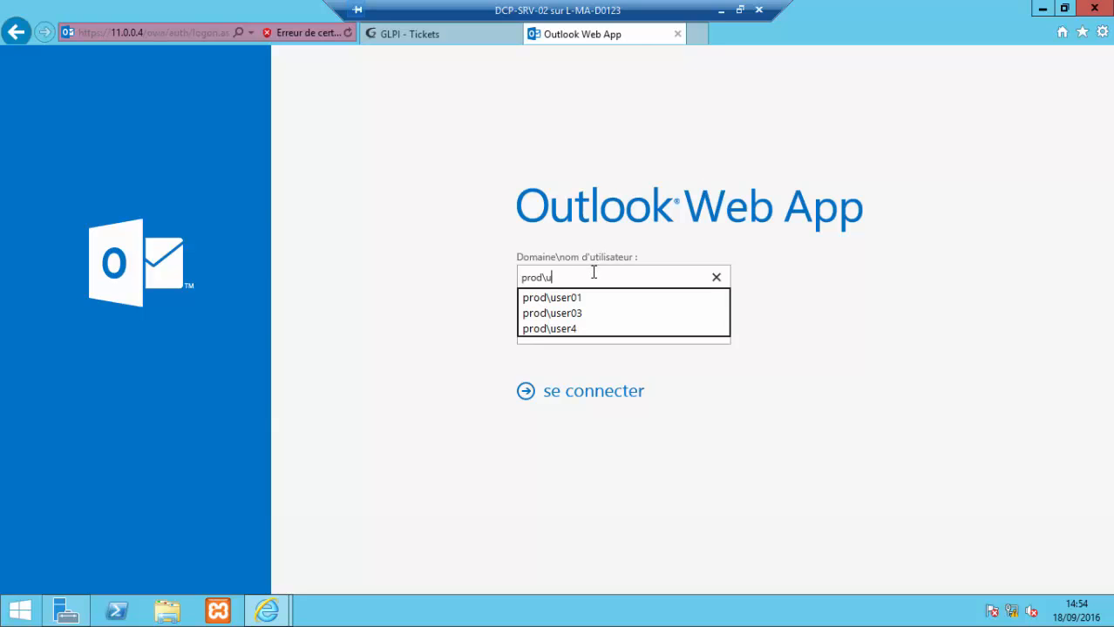
type("supp")
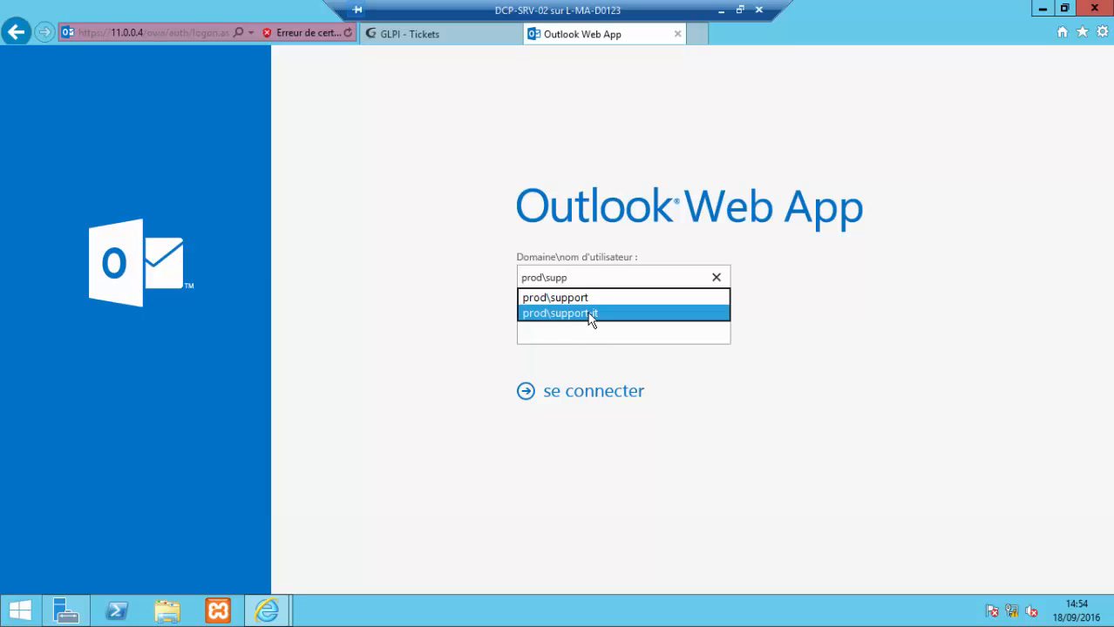
left_click(590, 314)
left_click(590, 397)
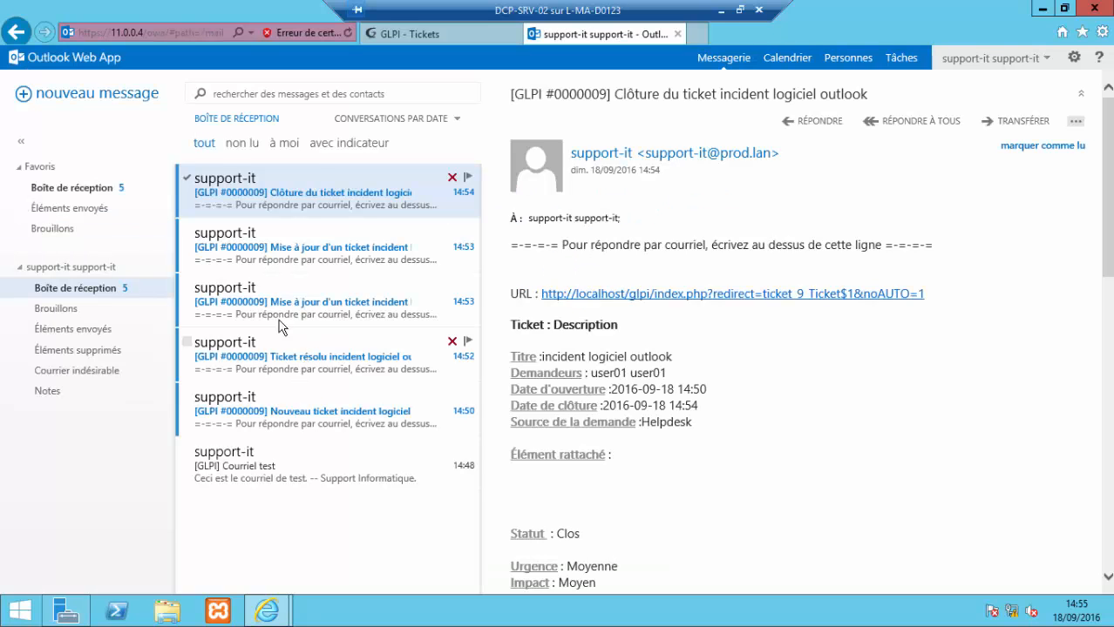
Step: Open the Mise à jour and Clôture emails, confirm Statut : Clos, and minimize the remote session
left_click(289, 249)
left_click(287, 192)
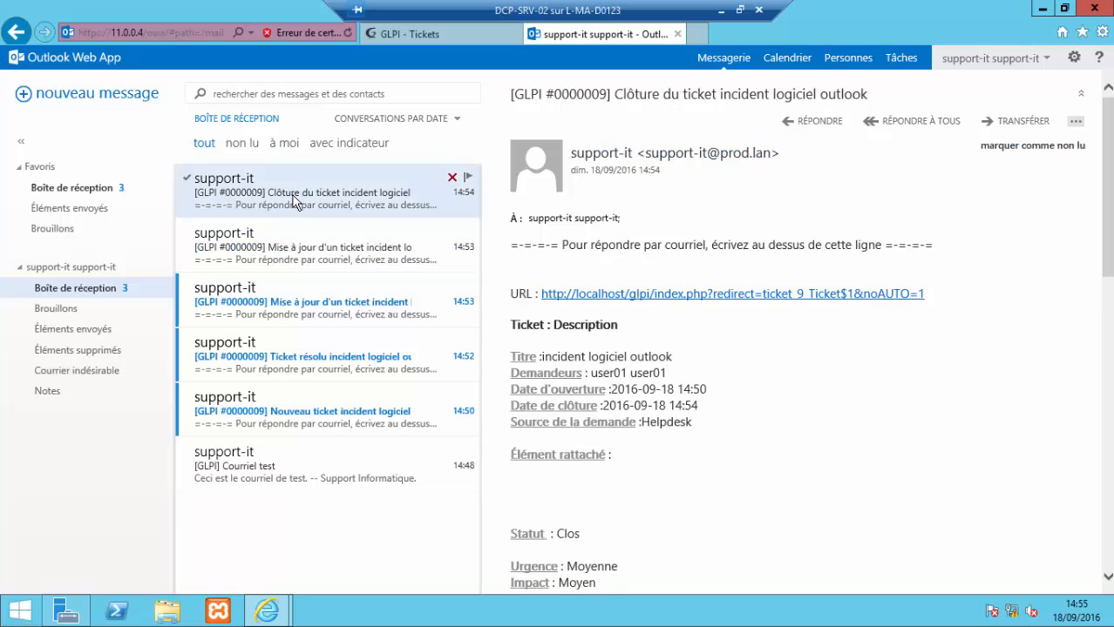
scroll(521, 295, "down", 6)
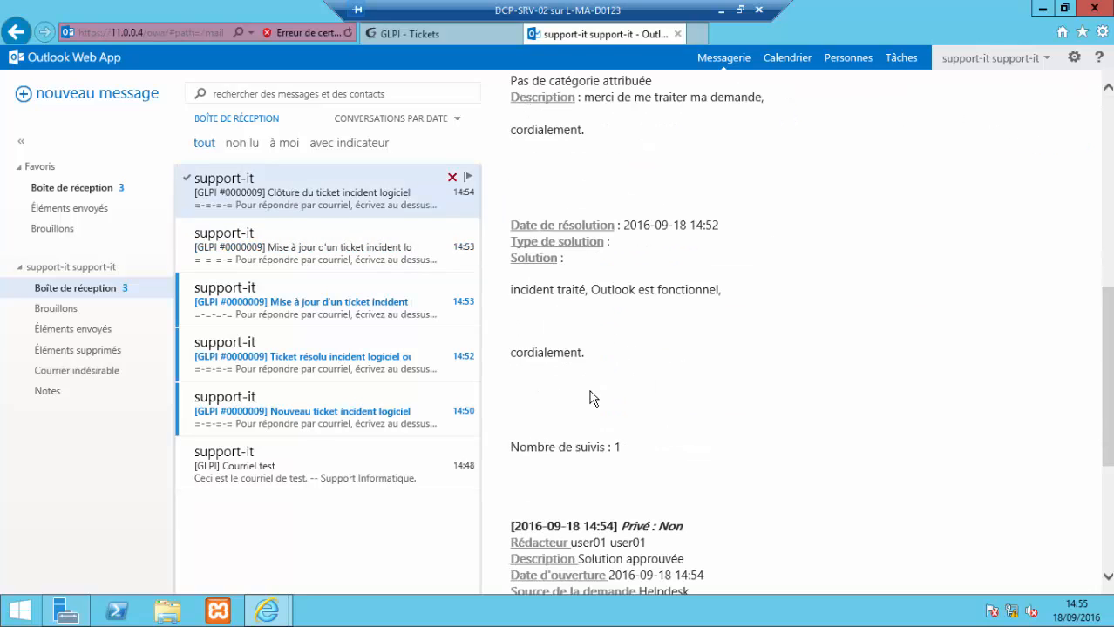
scroll(592, 395, "up", 2)
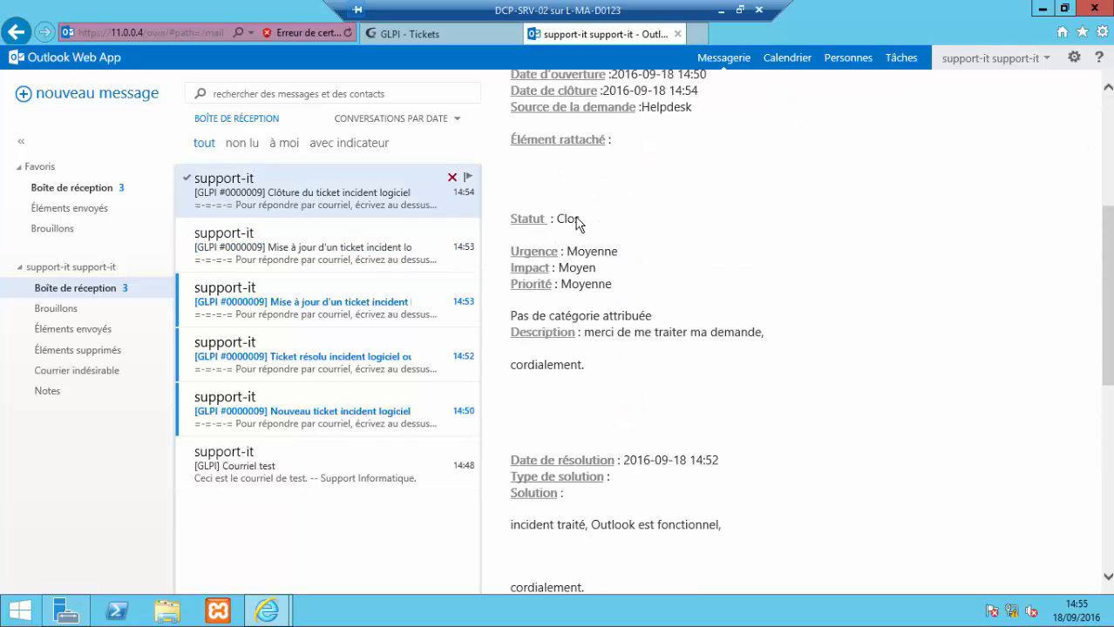
scroll(687, 318, "down", 1)
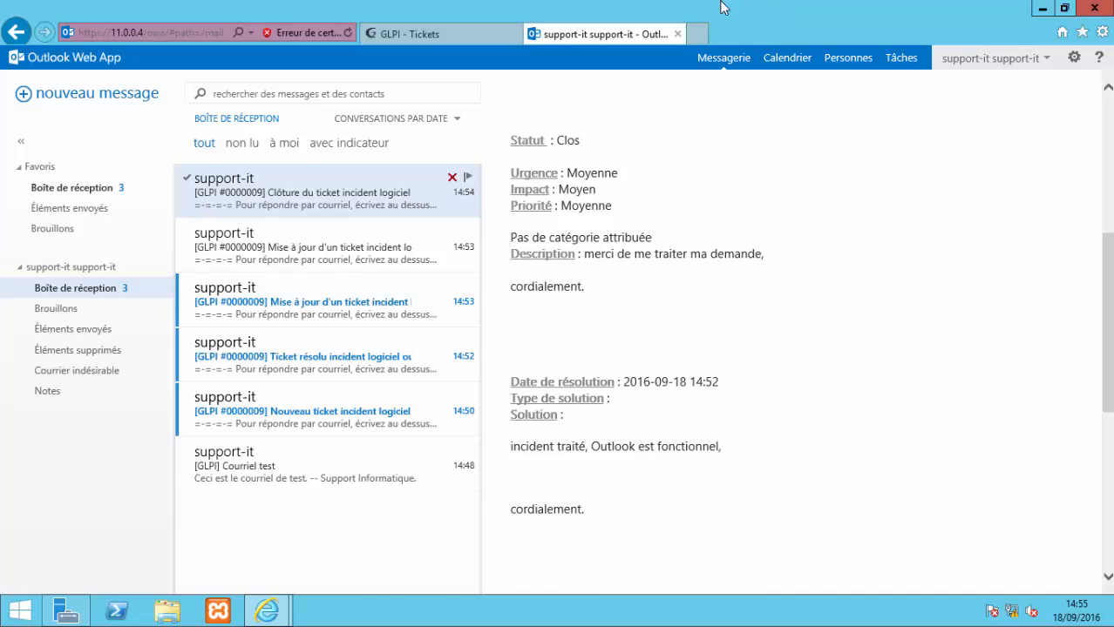
left_click(722, 7)
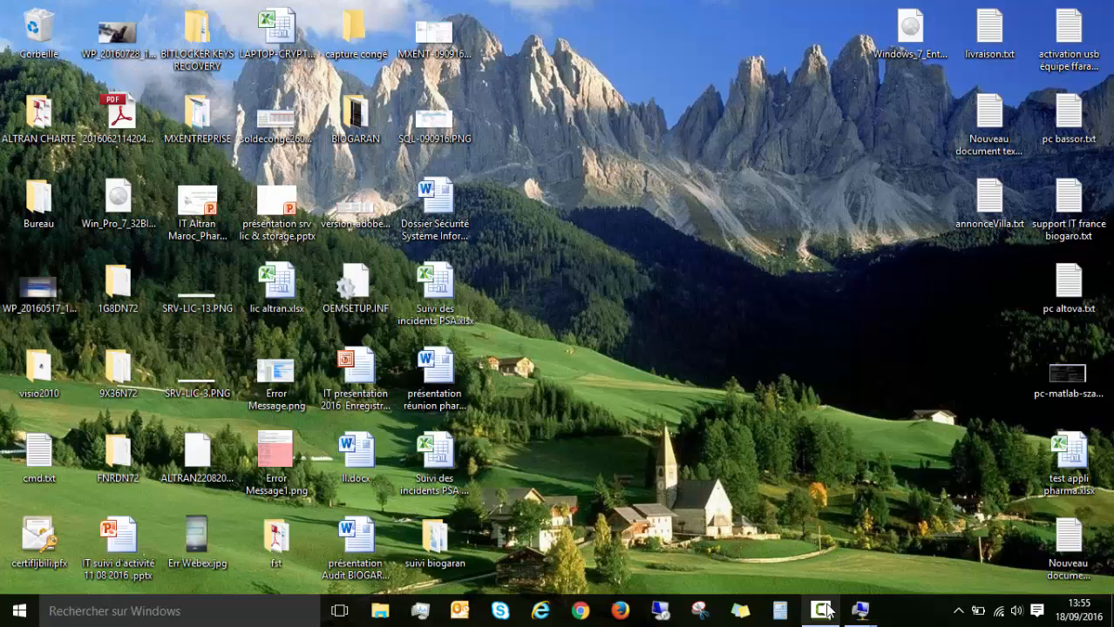